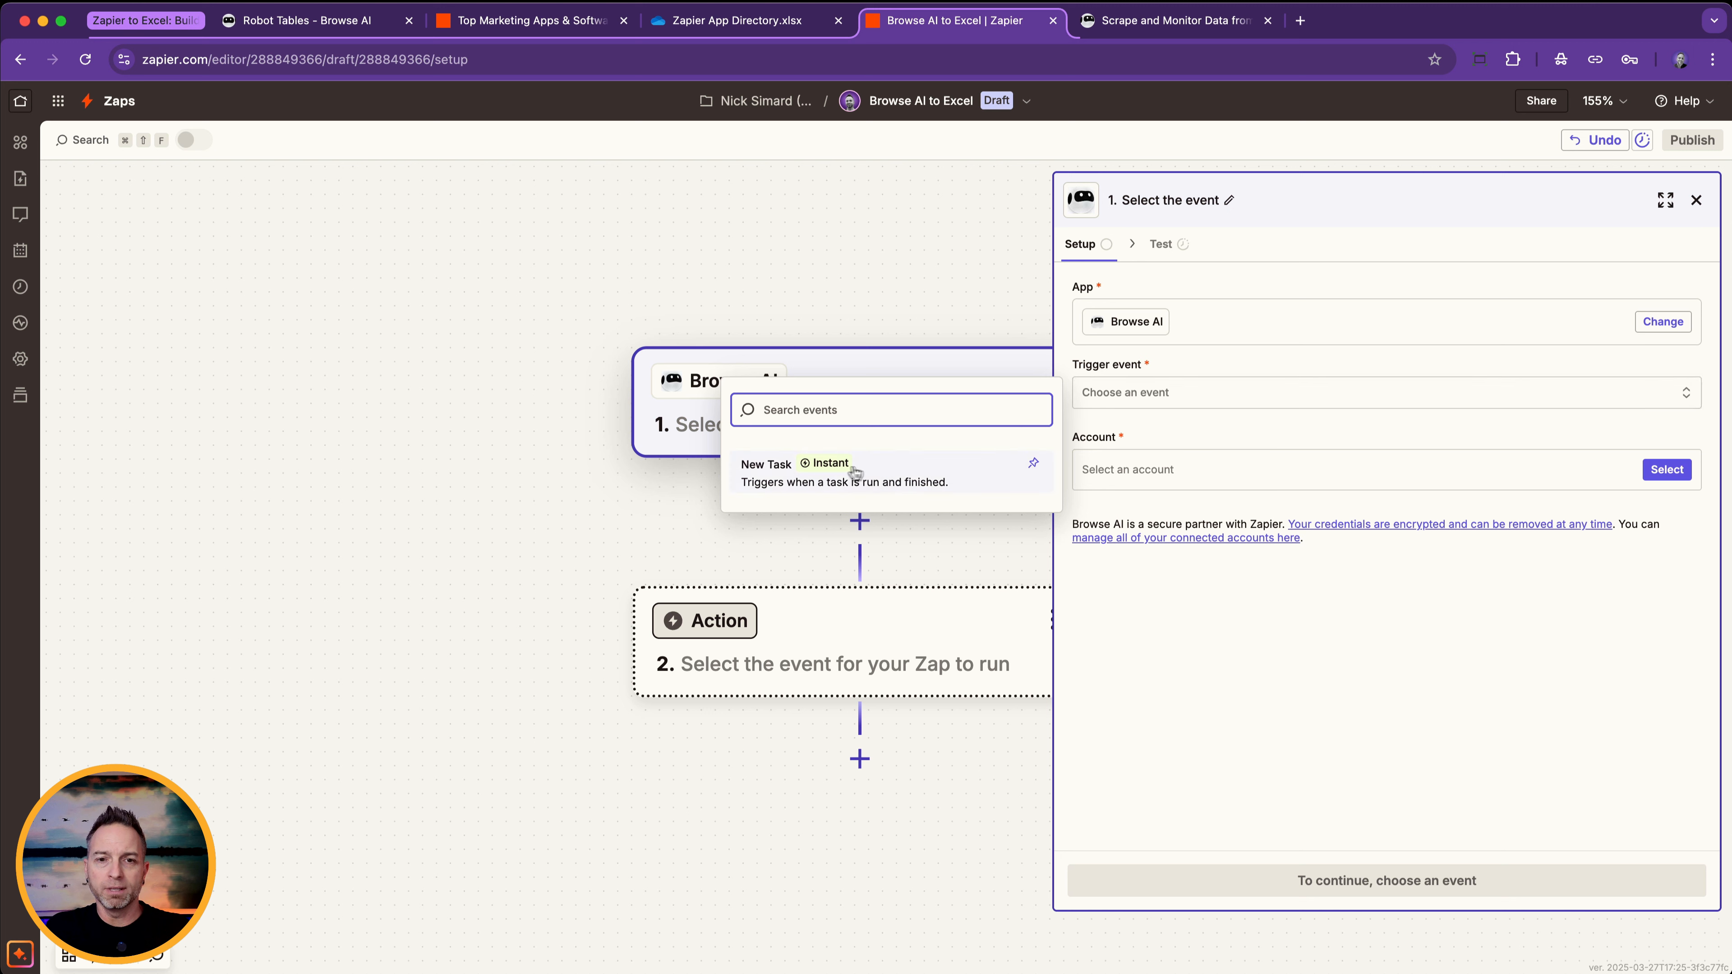
Set the Browse AI trigger event to New Task and connect the existing Browse AI account to it.
click(844, 475)
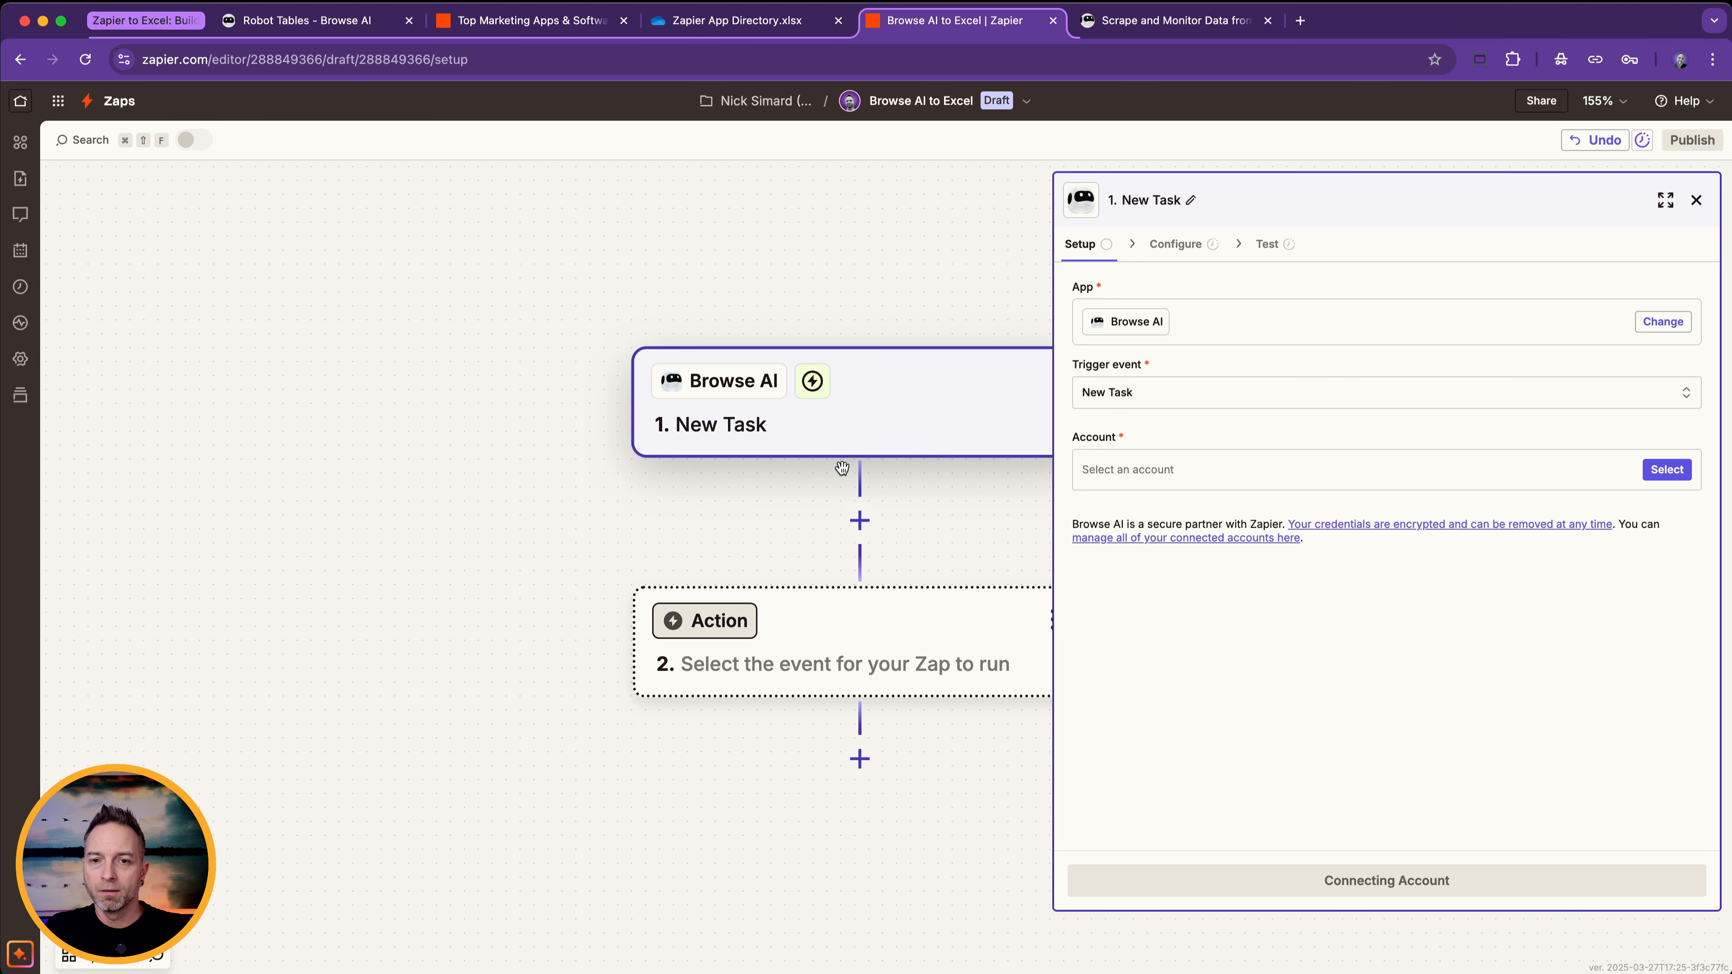
click(1172, 472)
click(954, 526)
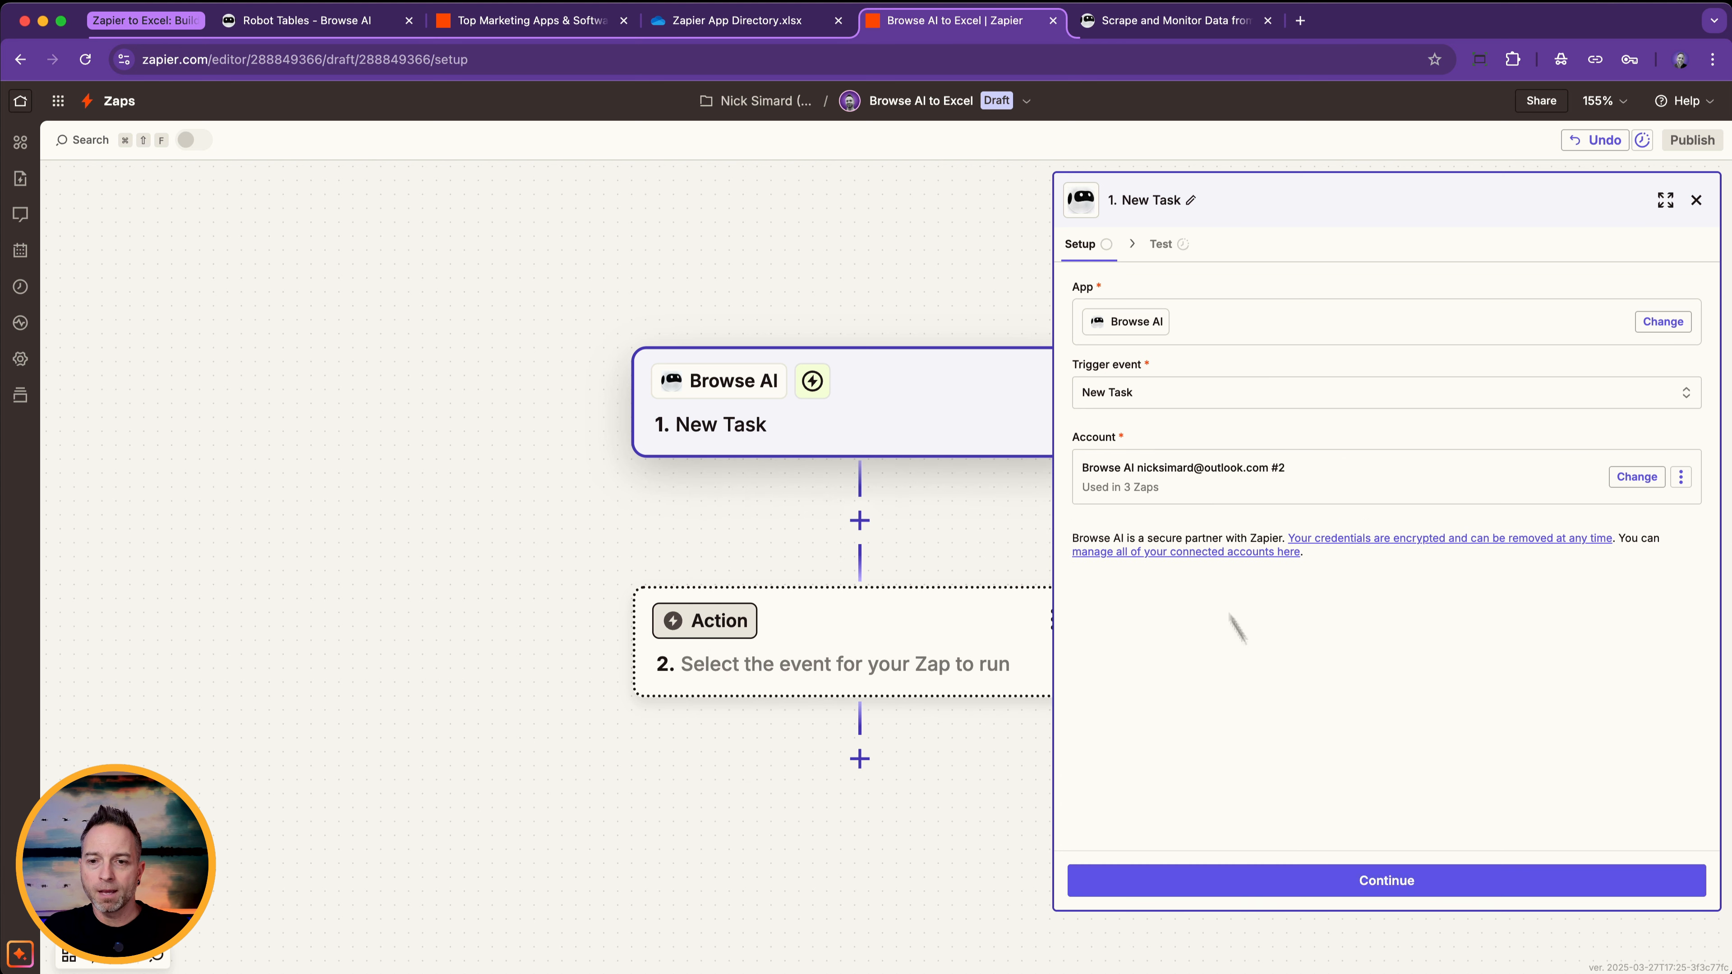
click(1377, 881)
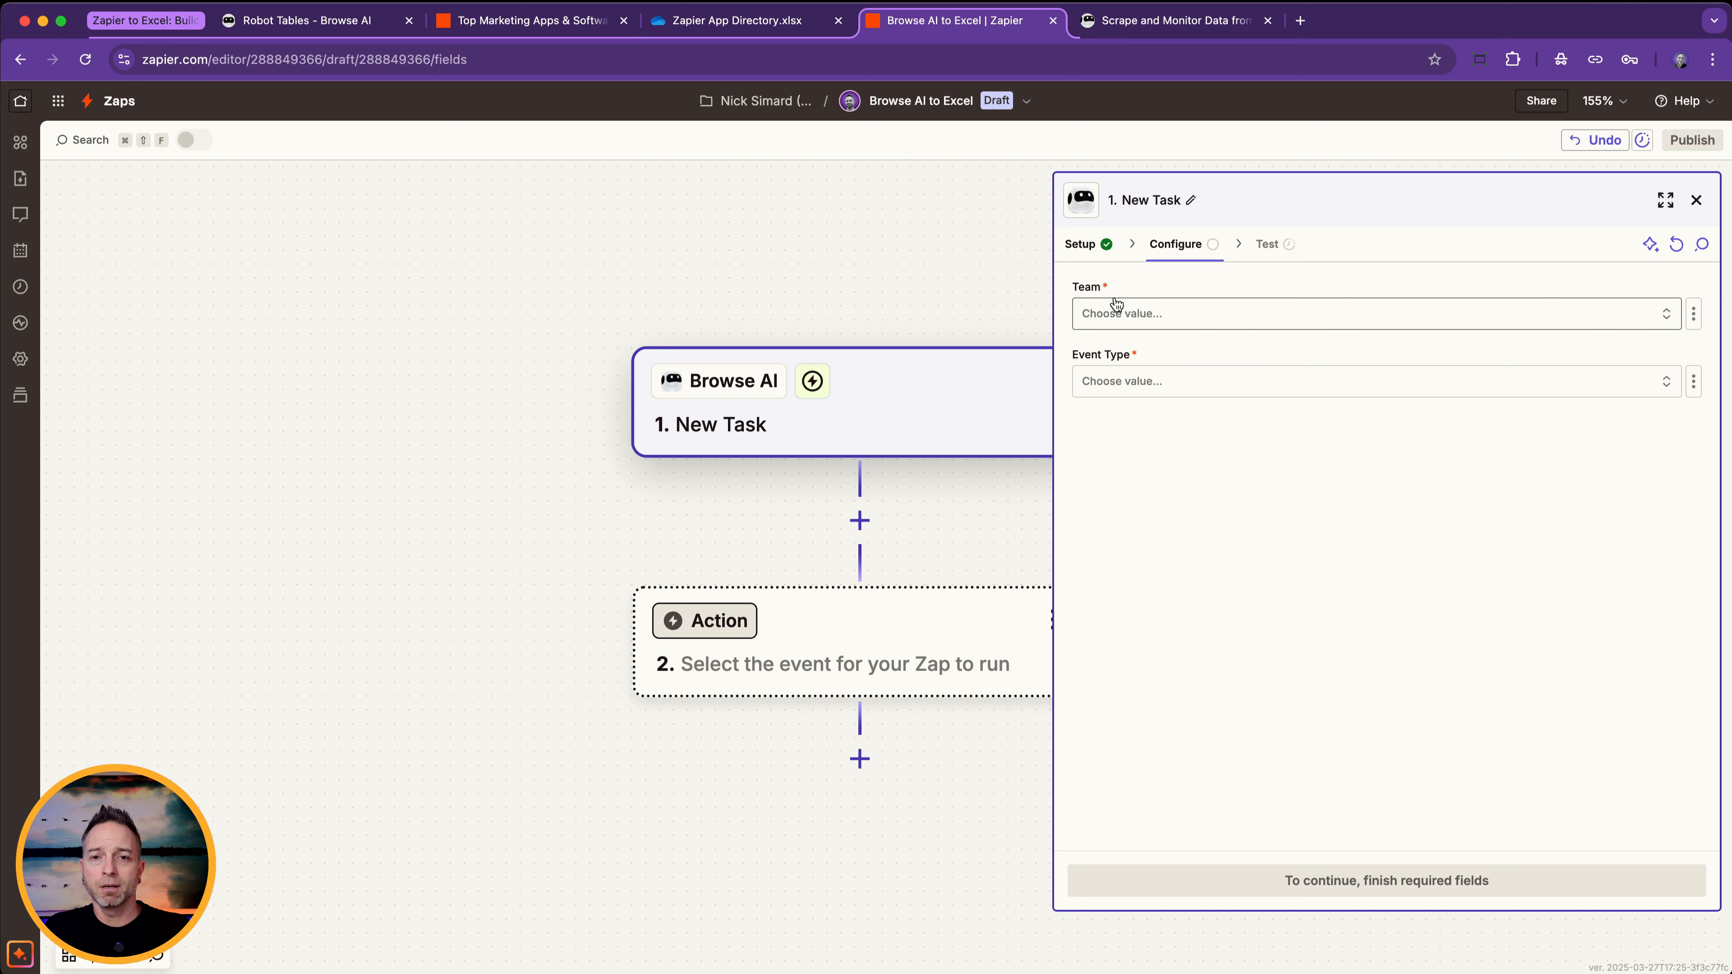
Check the robot's workspace name in Browse AI's workspace list and return to the Zap editor.
click(304, 21)
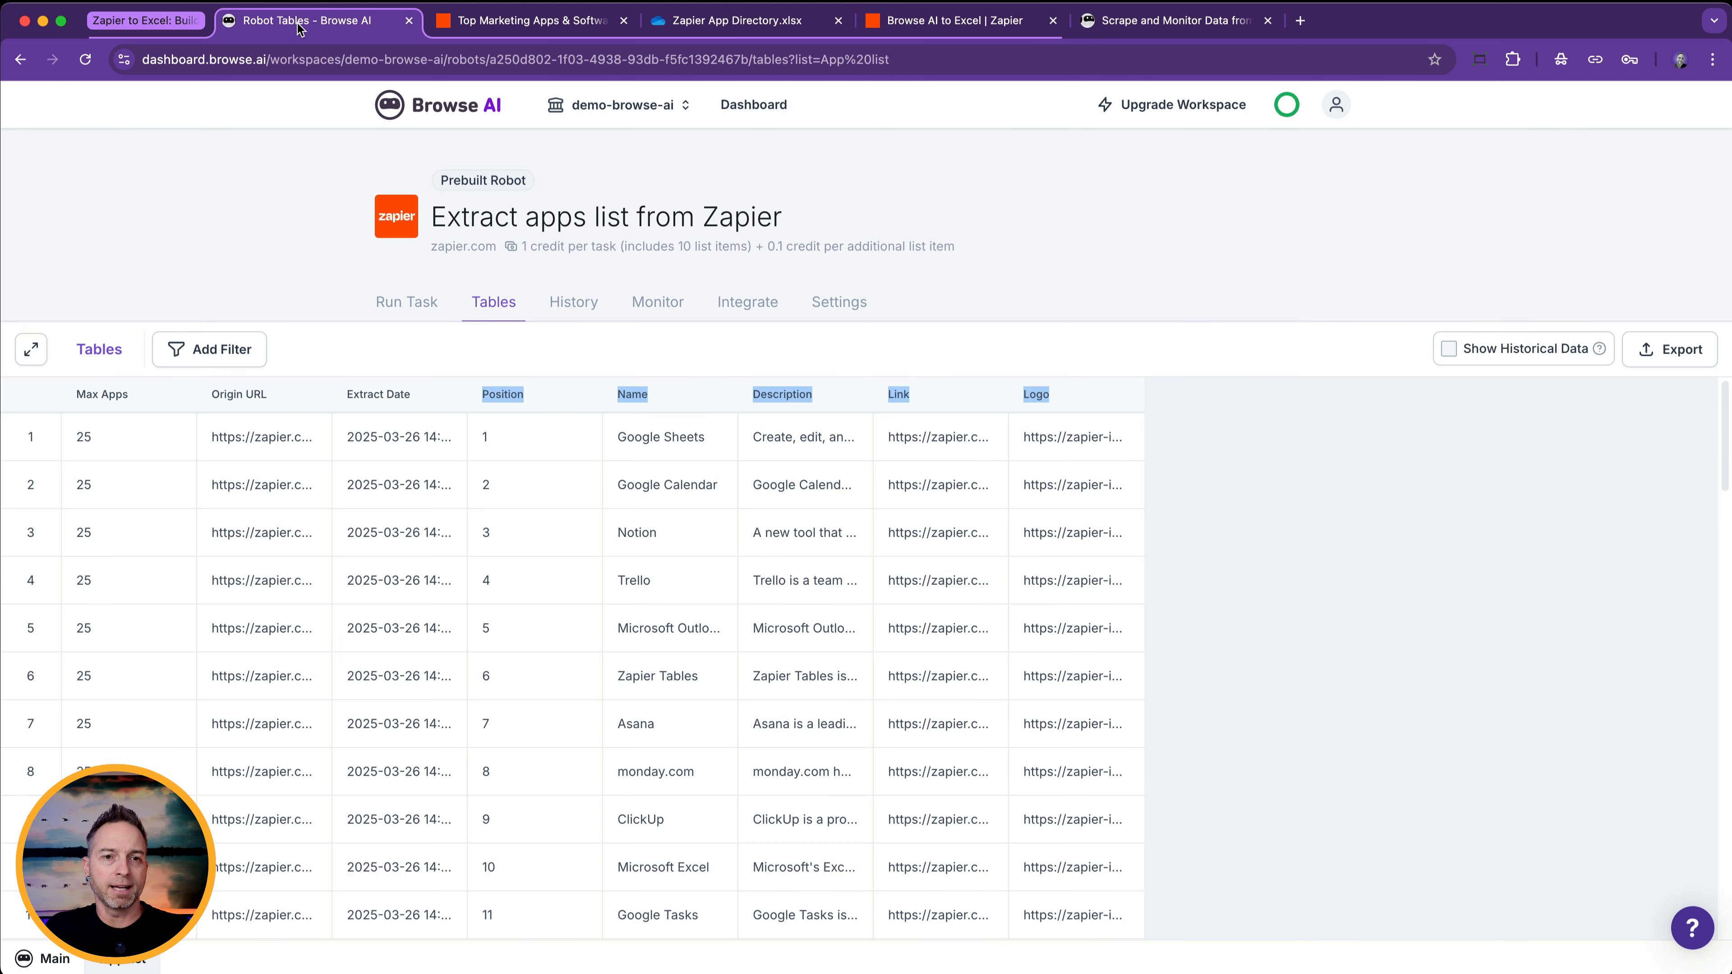
click(587, 109)
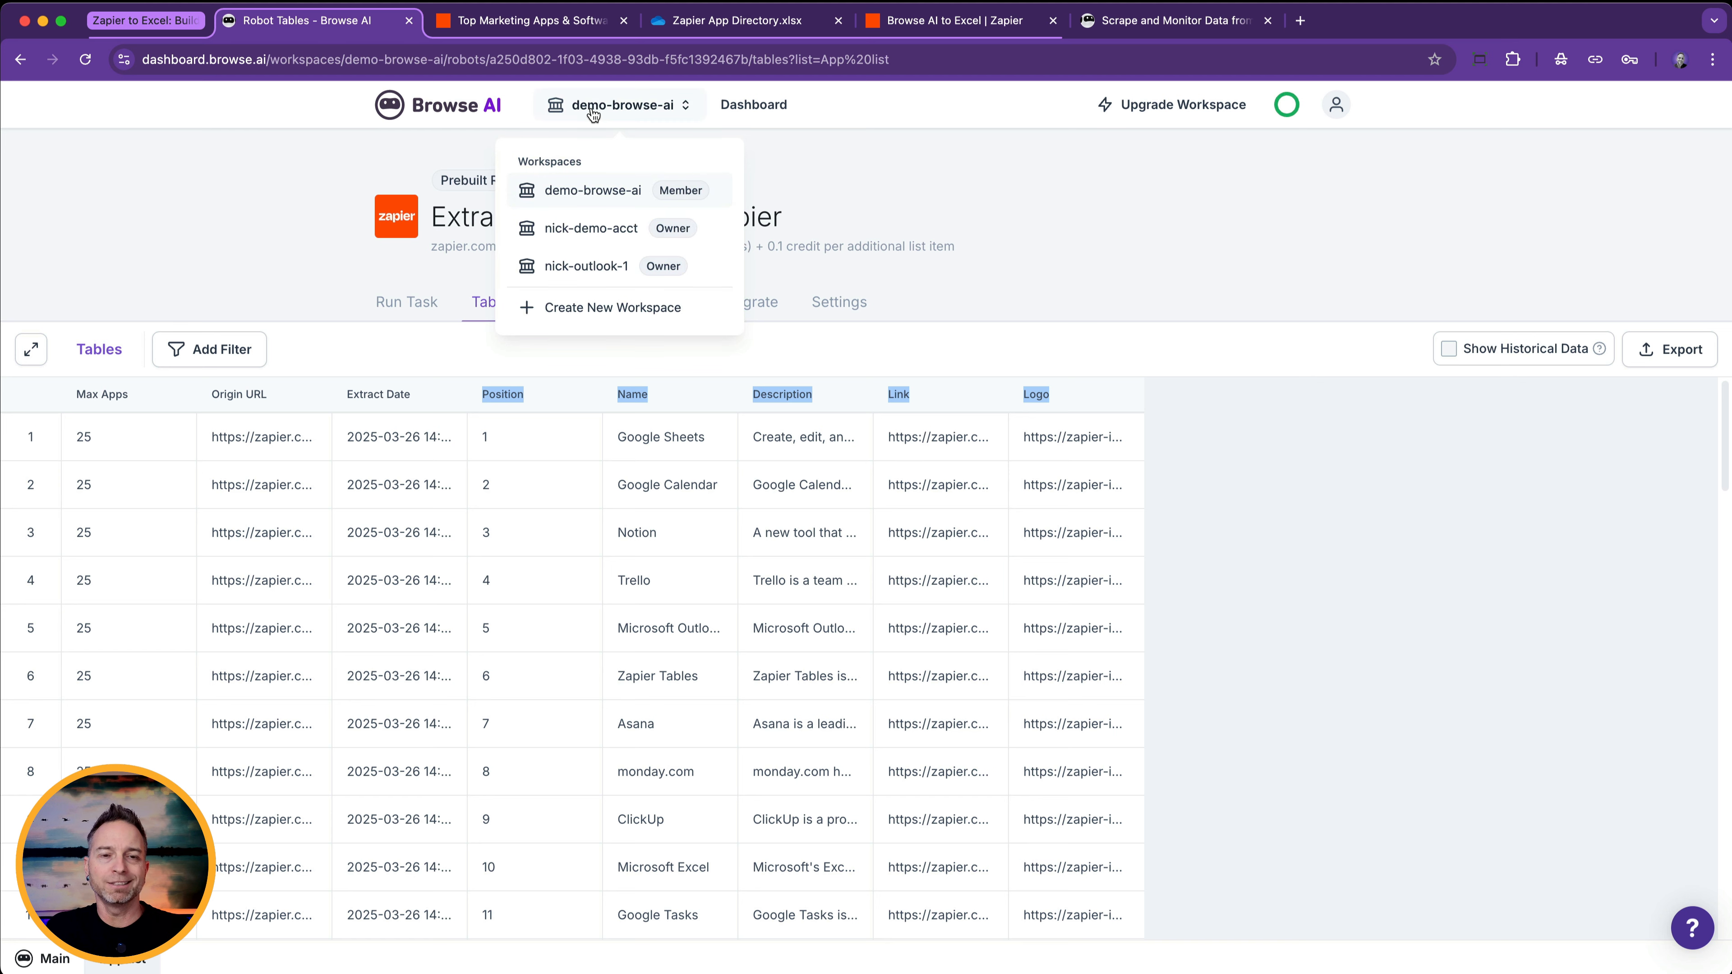
click(593, 109)
click(990, 20)
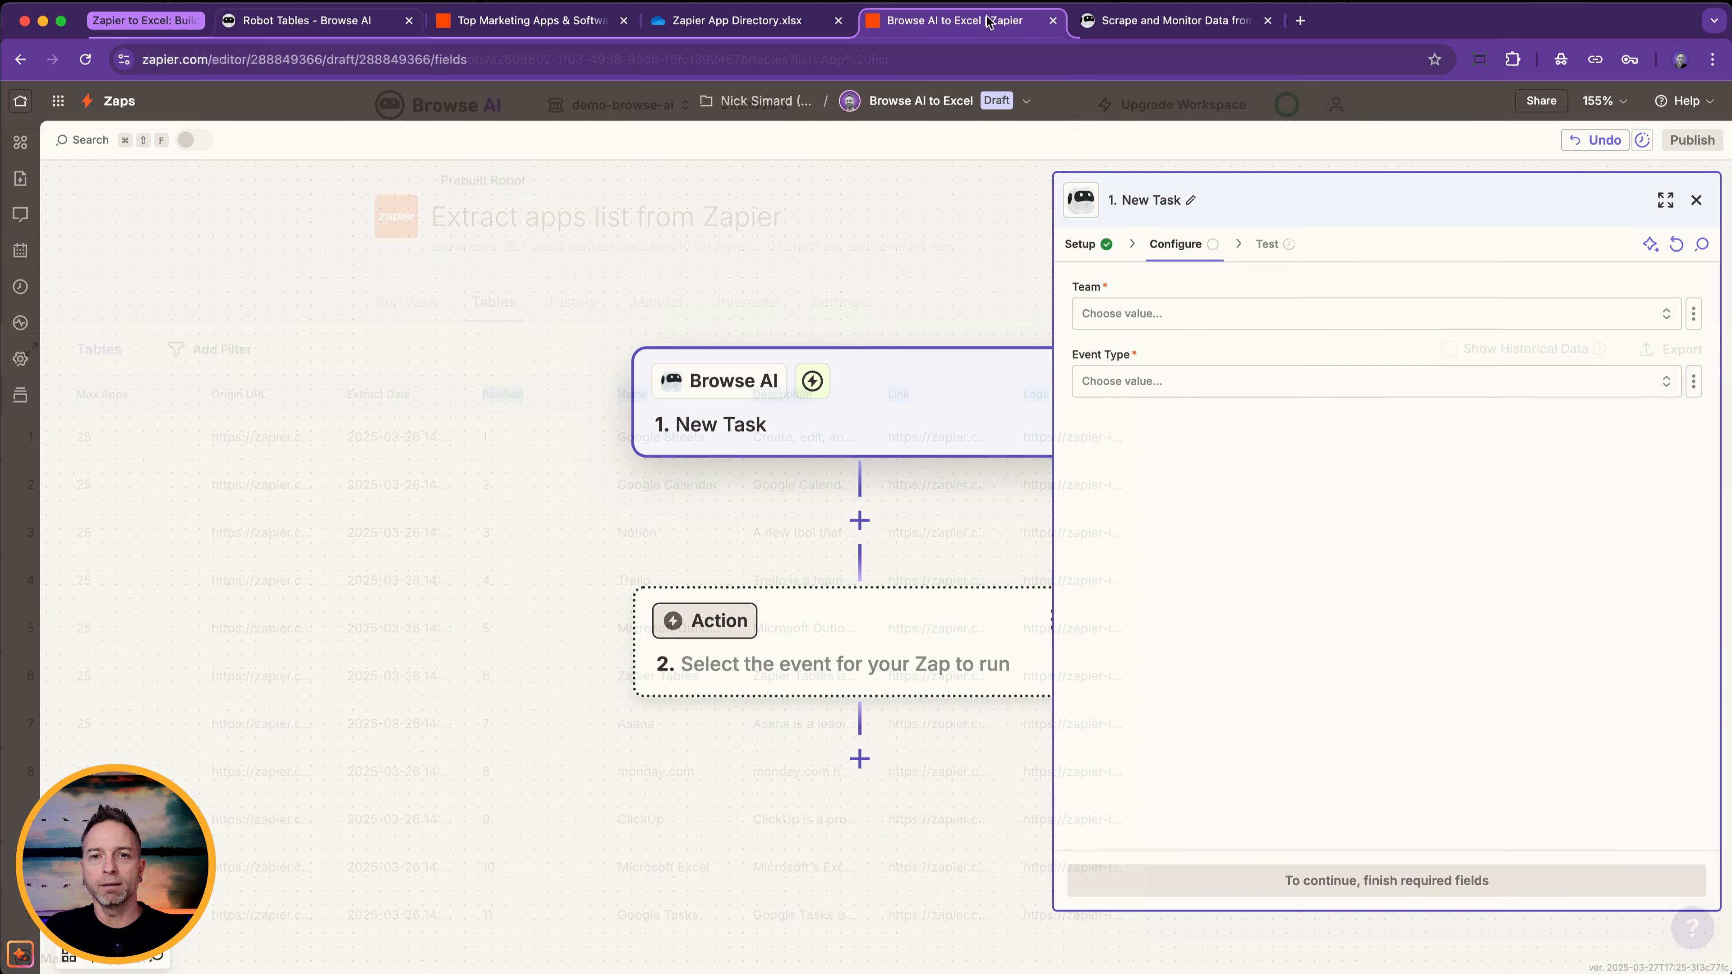
Configure the trigger with team demo-browse-ai, robot "Extract apps list from Zapier" and event type "Task finished successfully".
click(1152, 314)
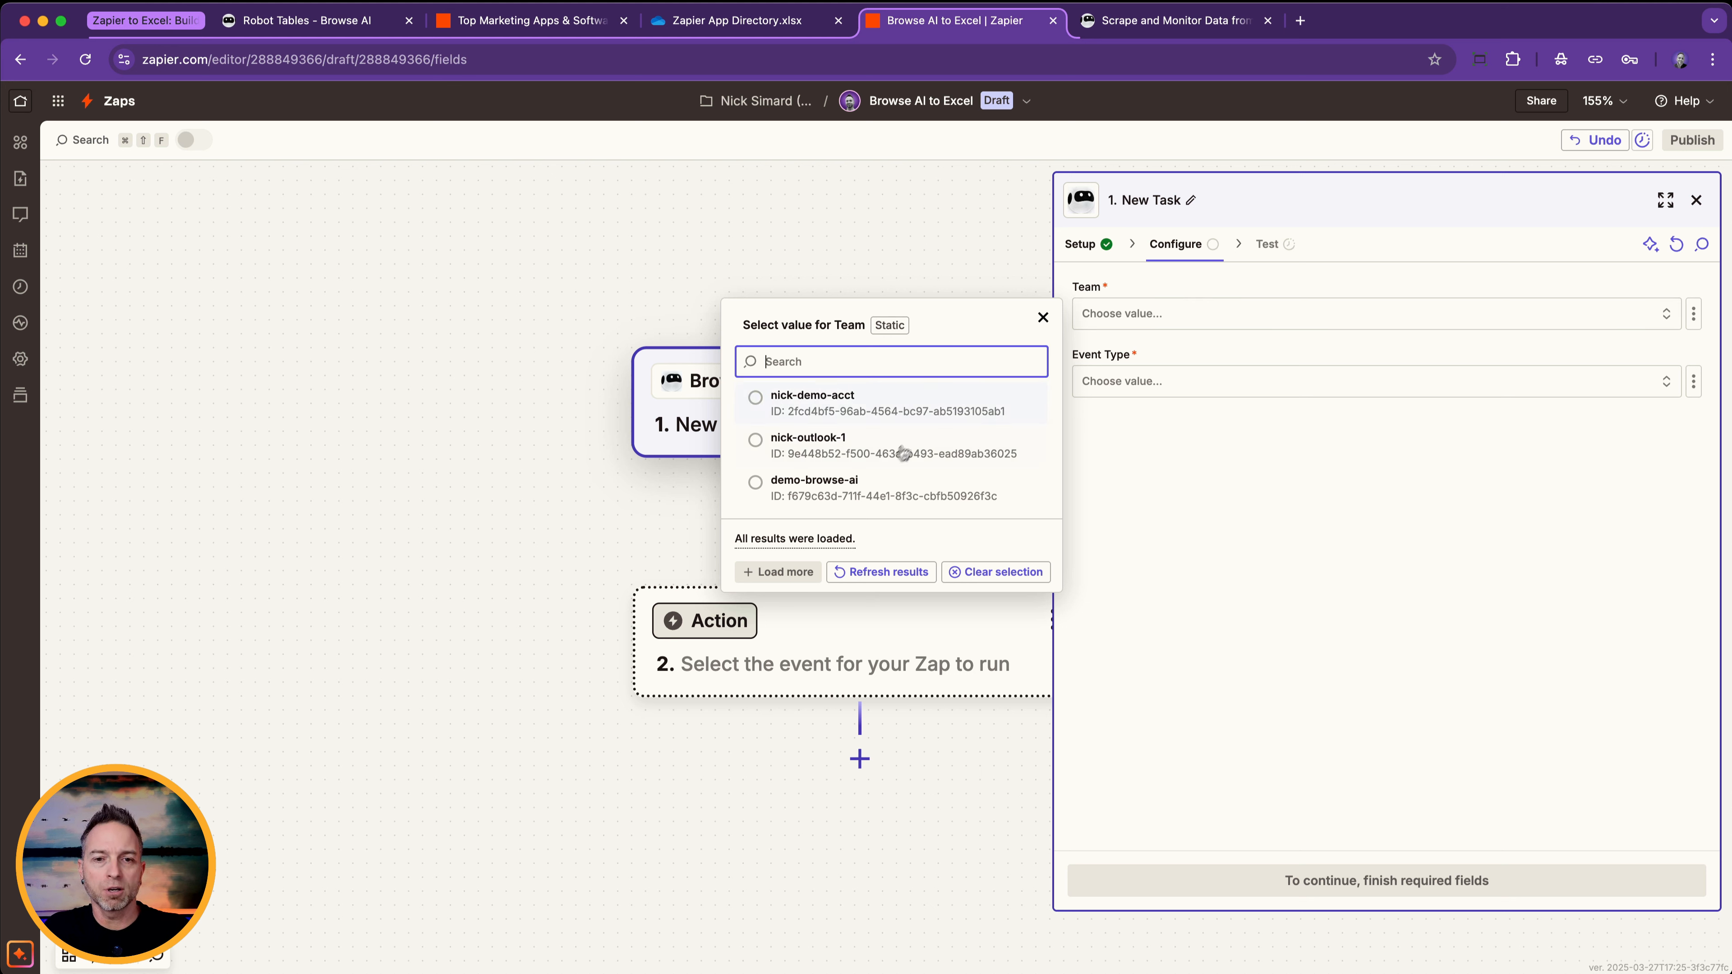
click(866, 480)
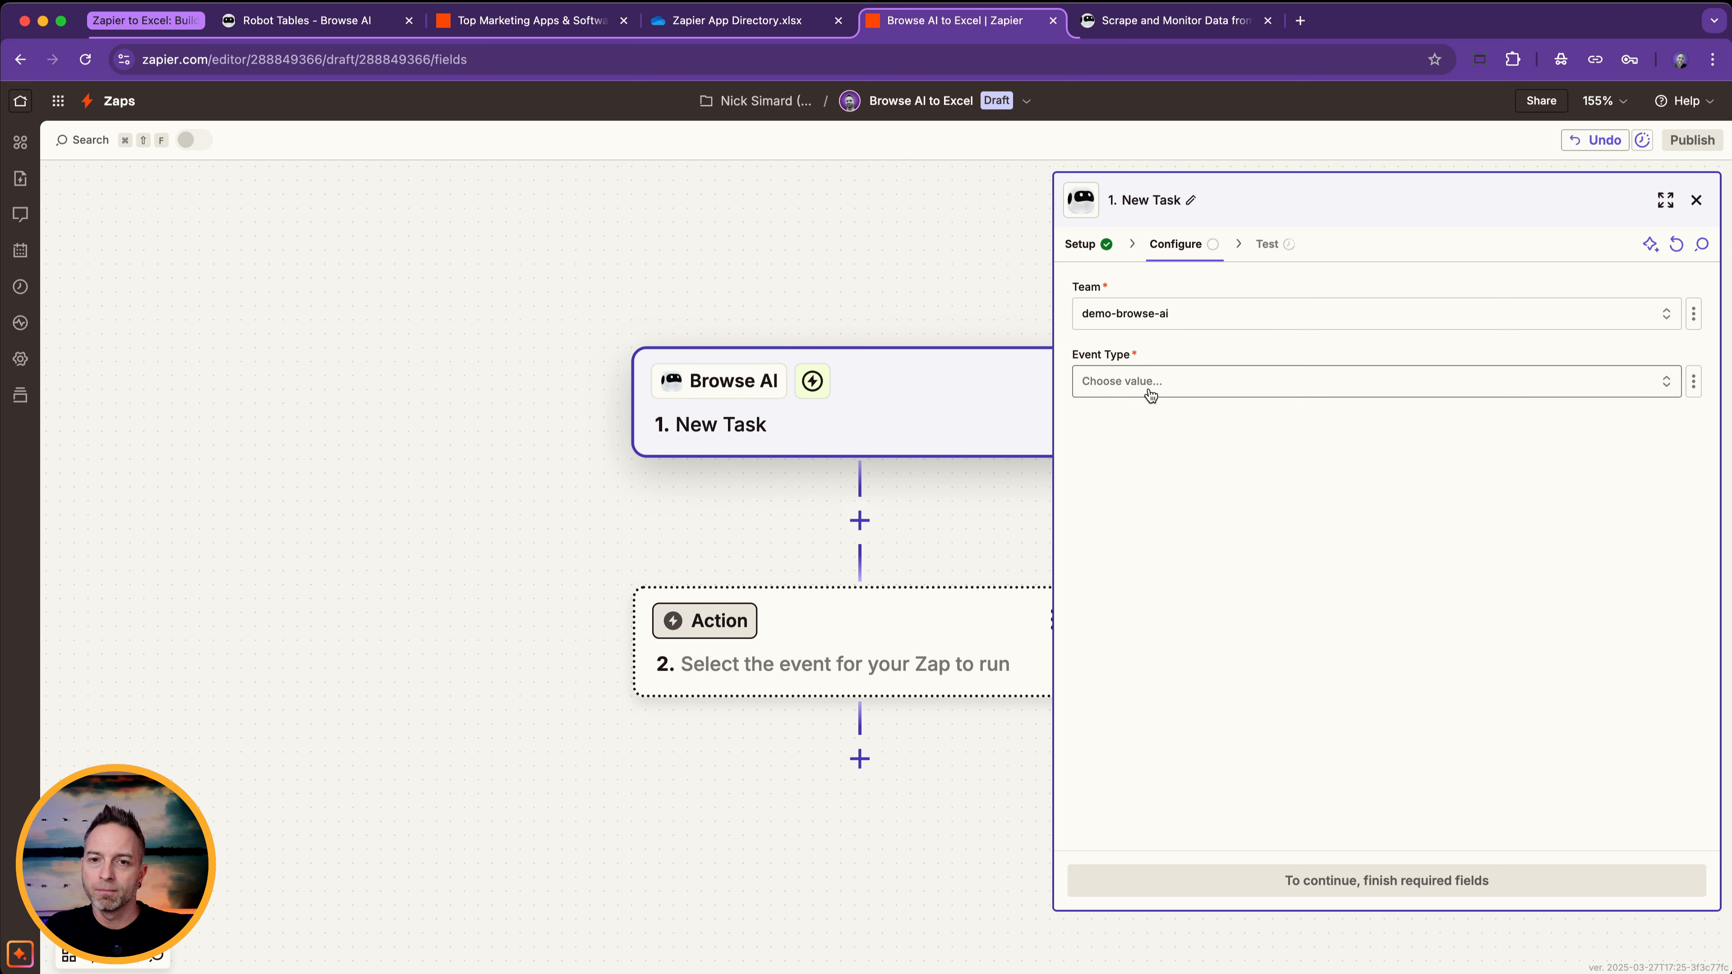
click(1137, 386)
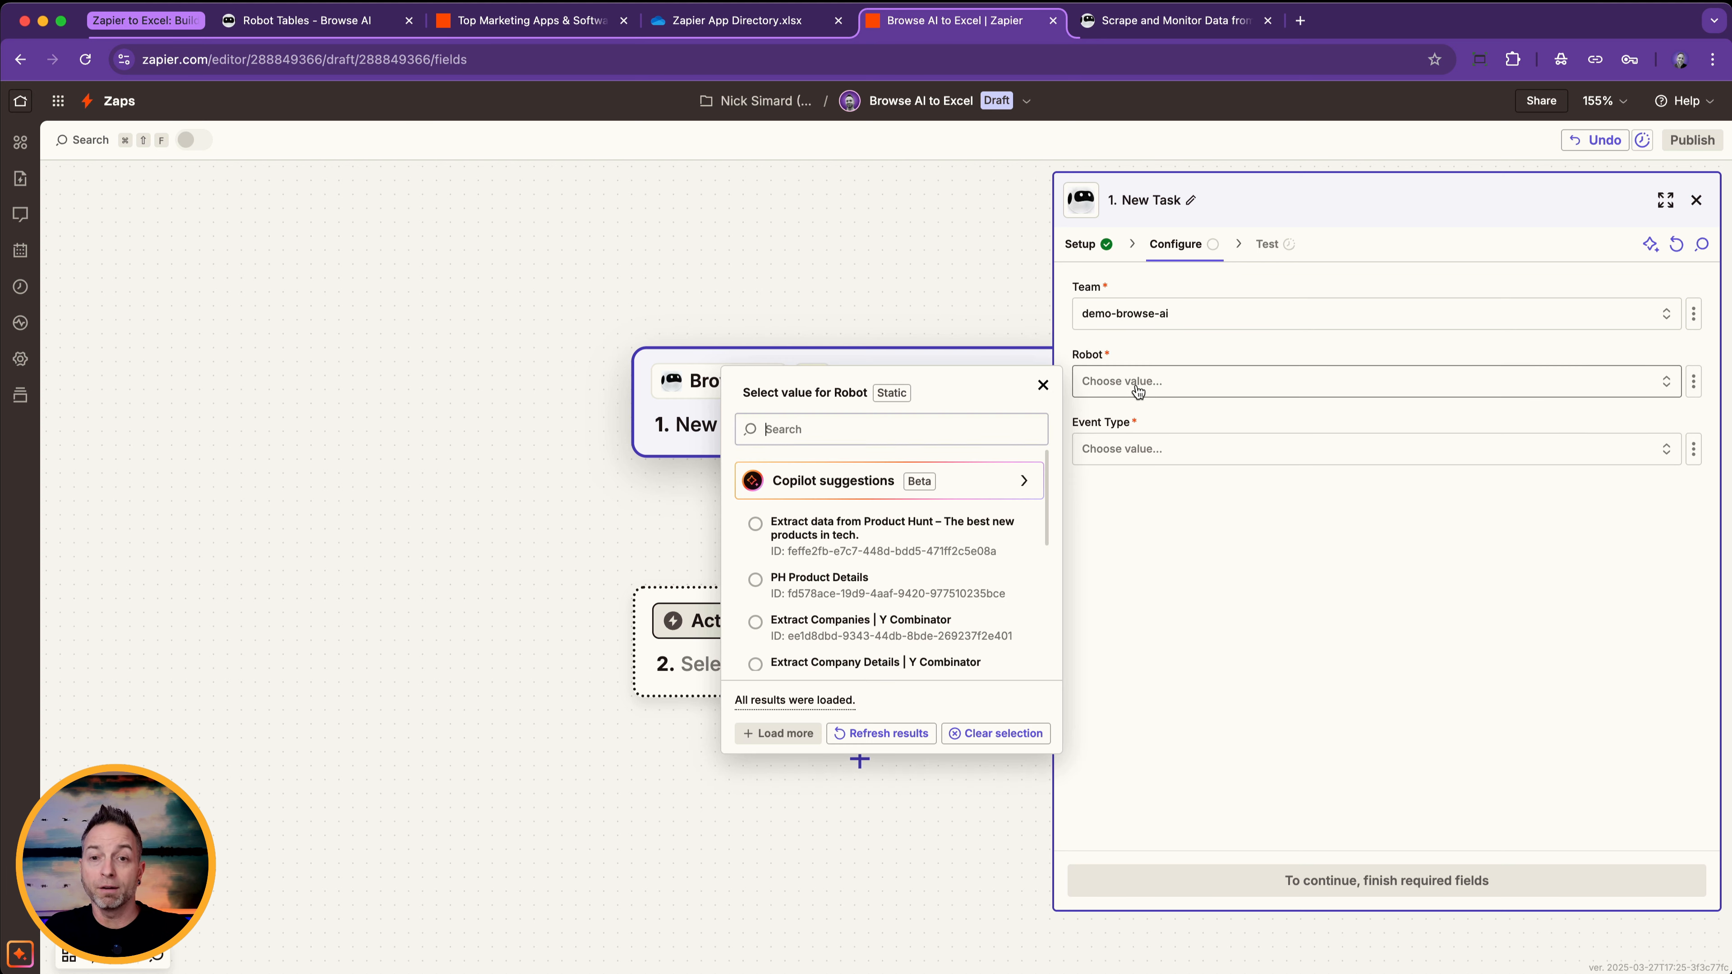
text(zapier)
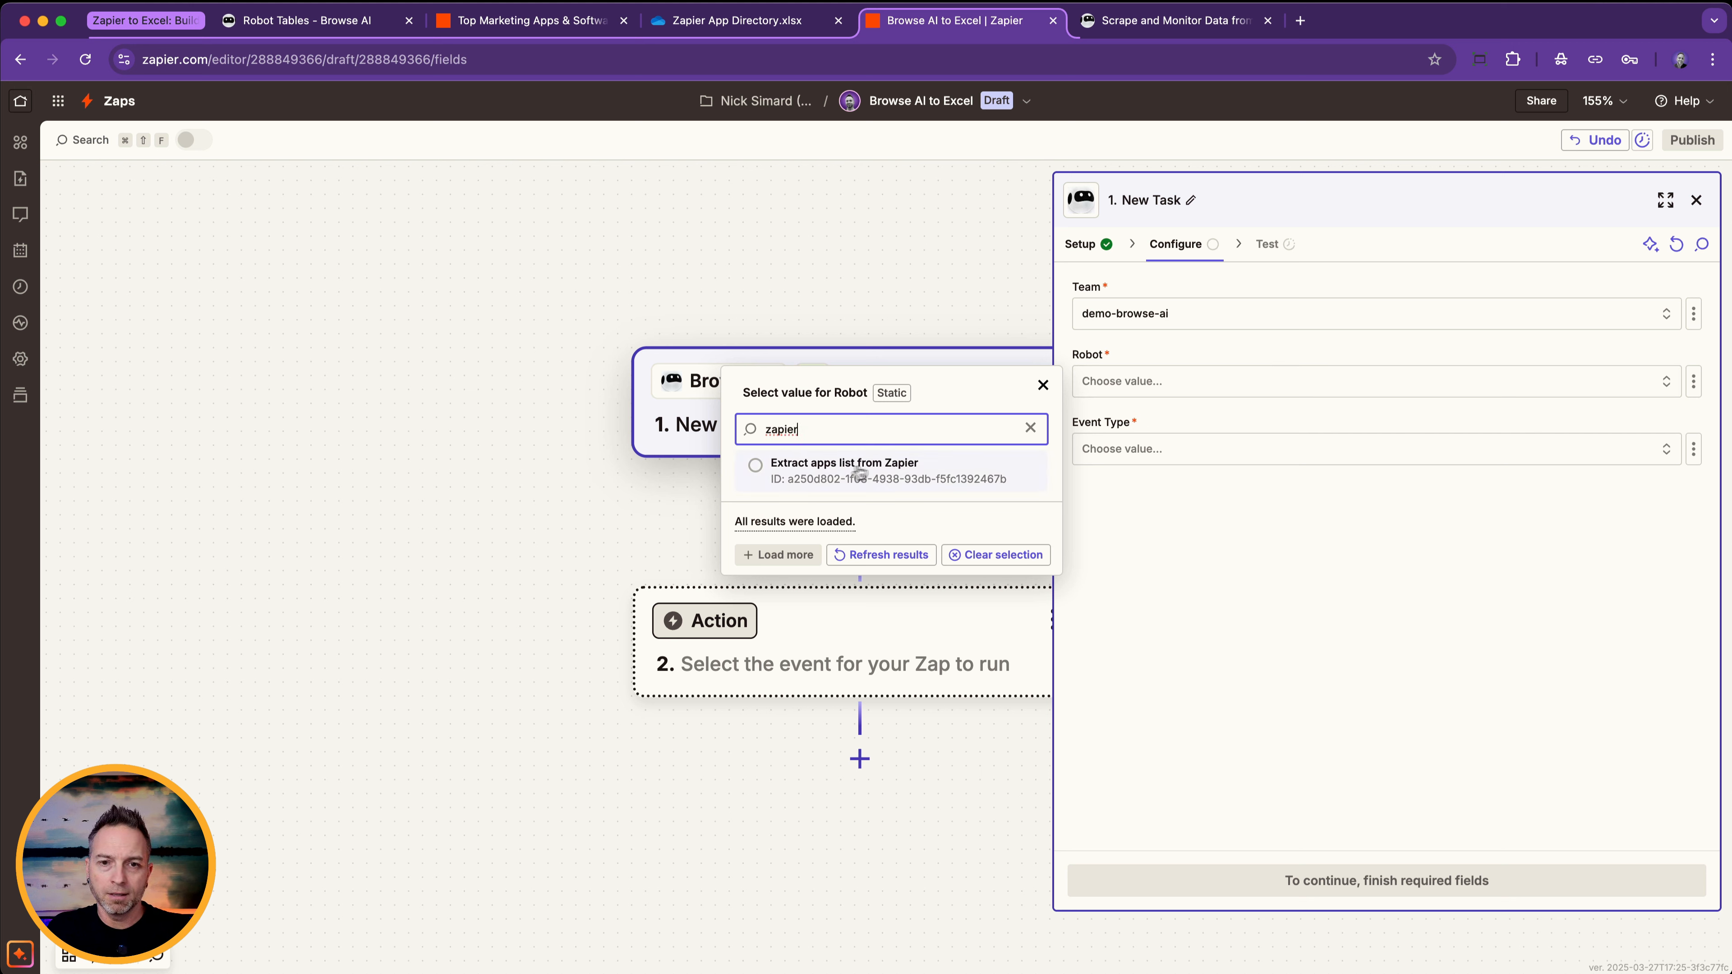
click(838, 466)
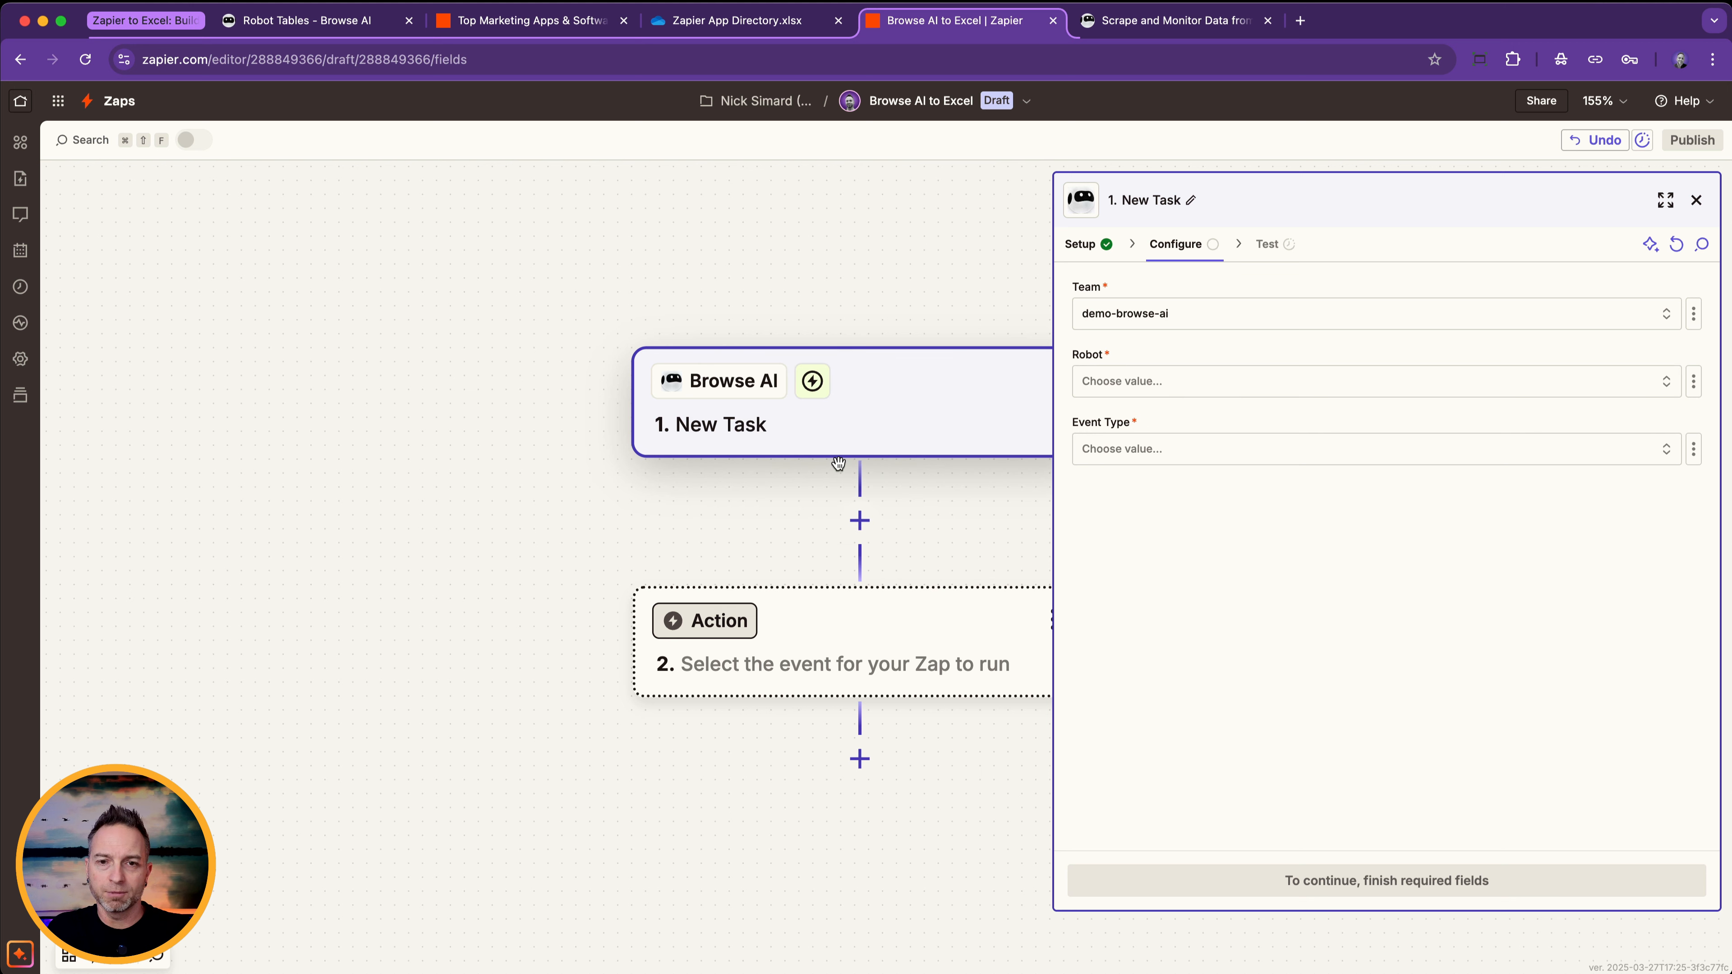
click(1141, 448)
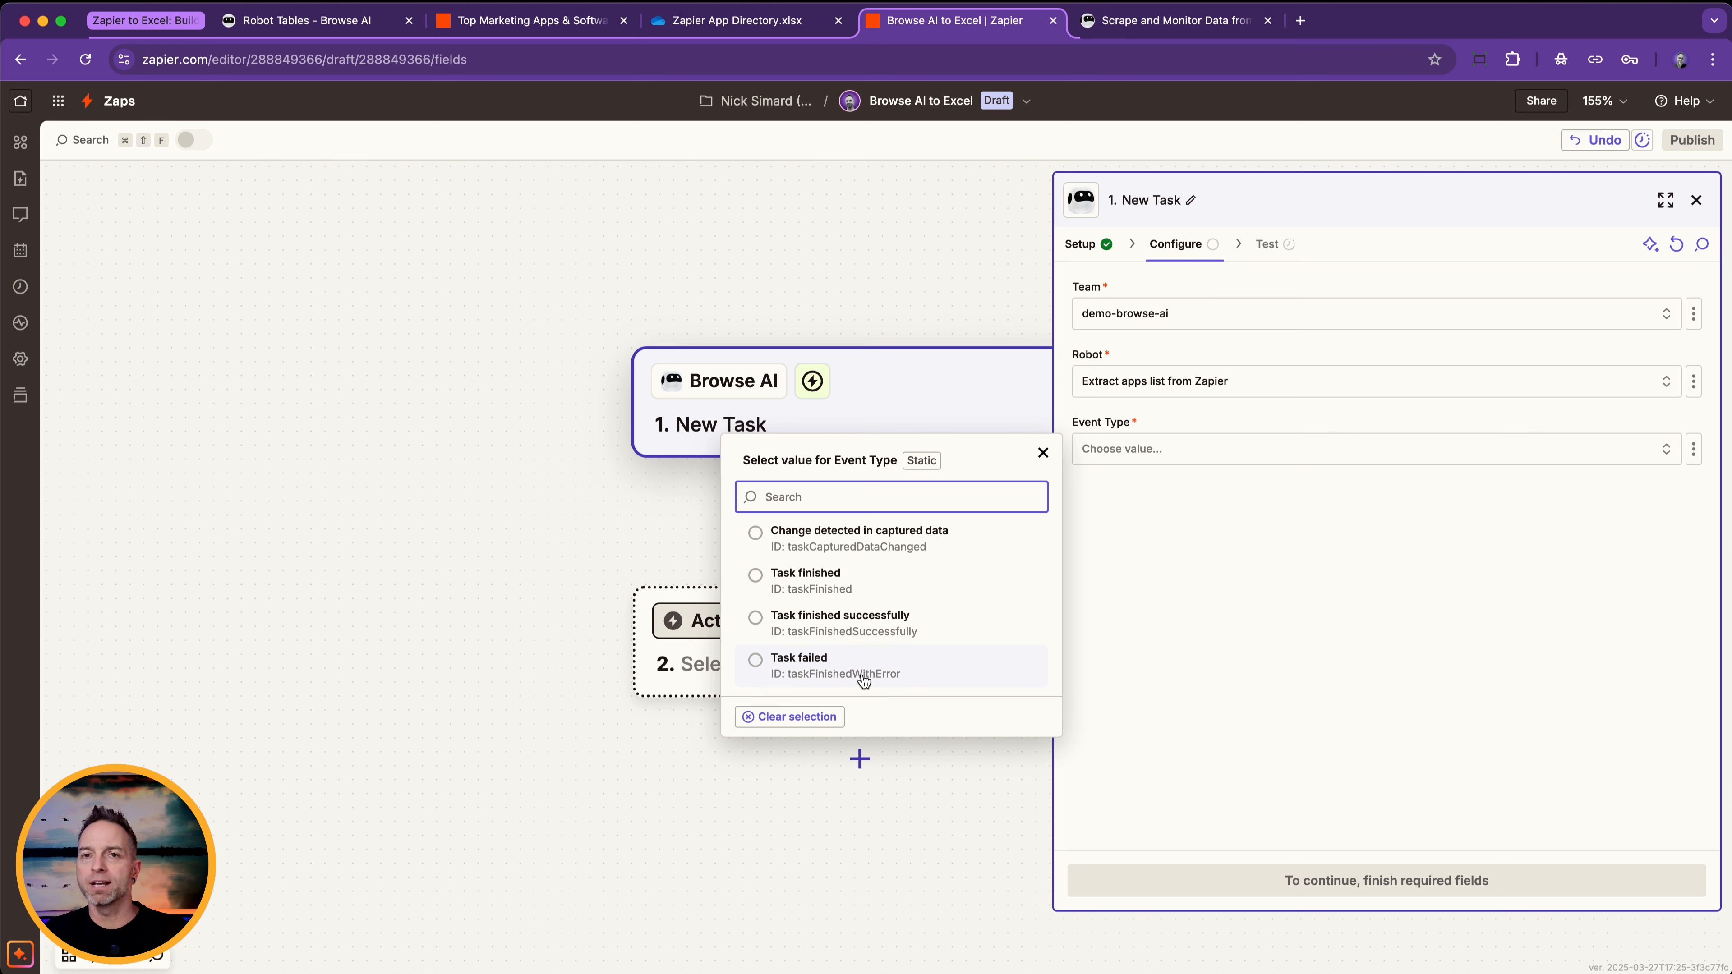
click(838, 628)
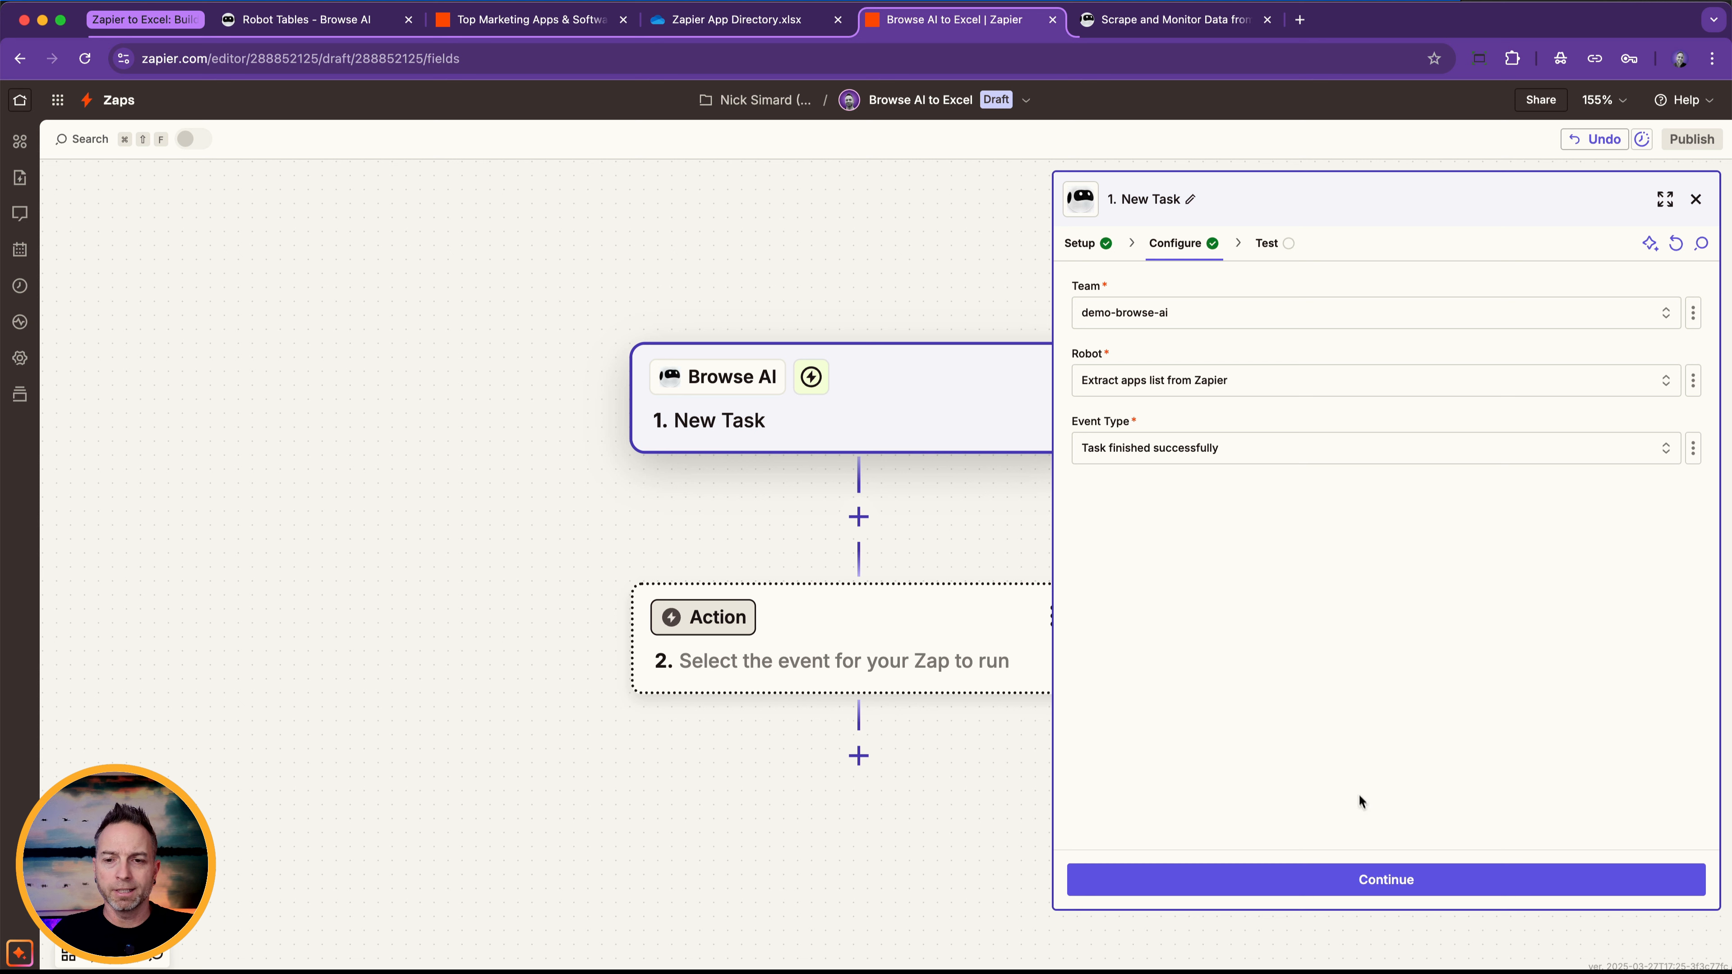
click(1394, 875)
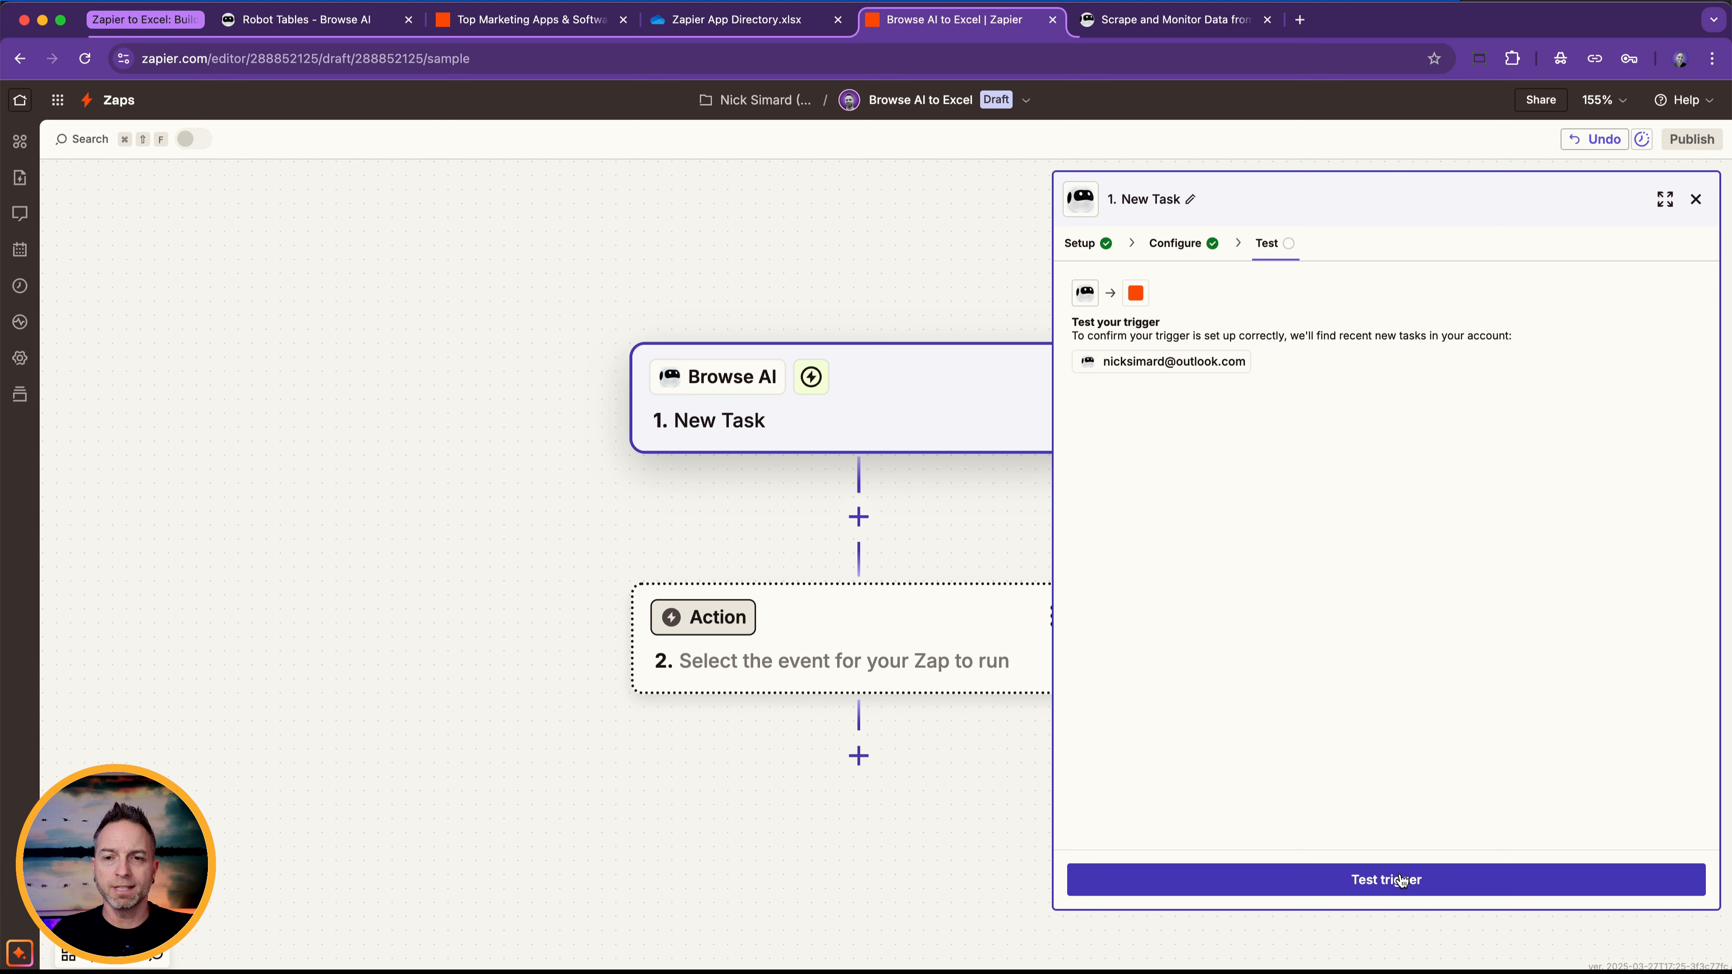
Test the trigger and continue with the New Task C record after reviewing its captured app list data.
click(1400, 882)
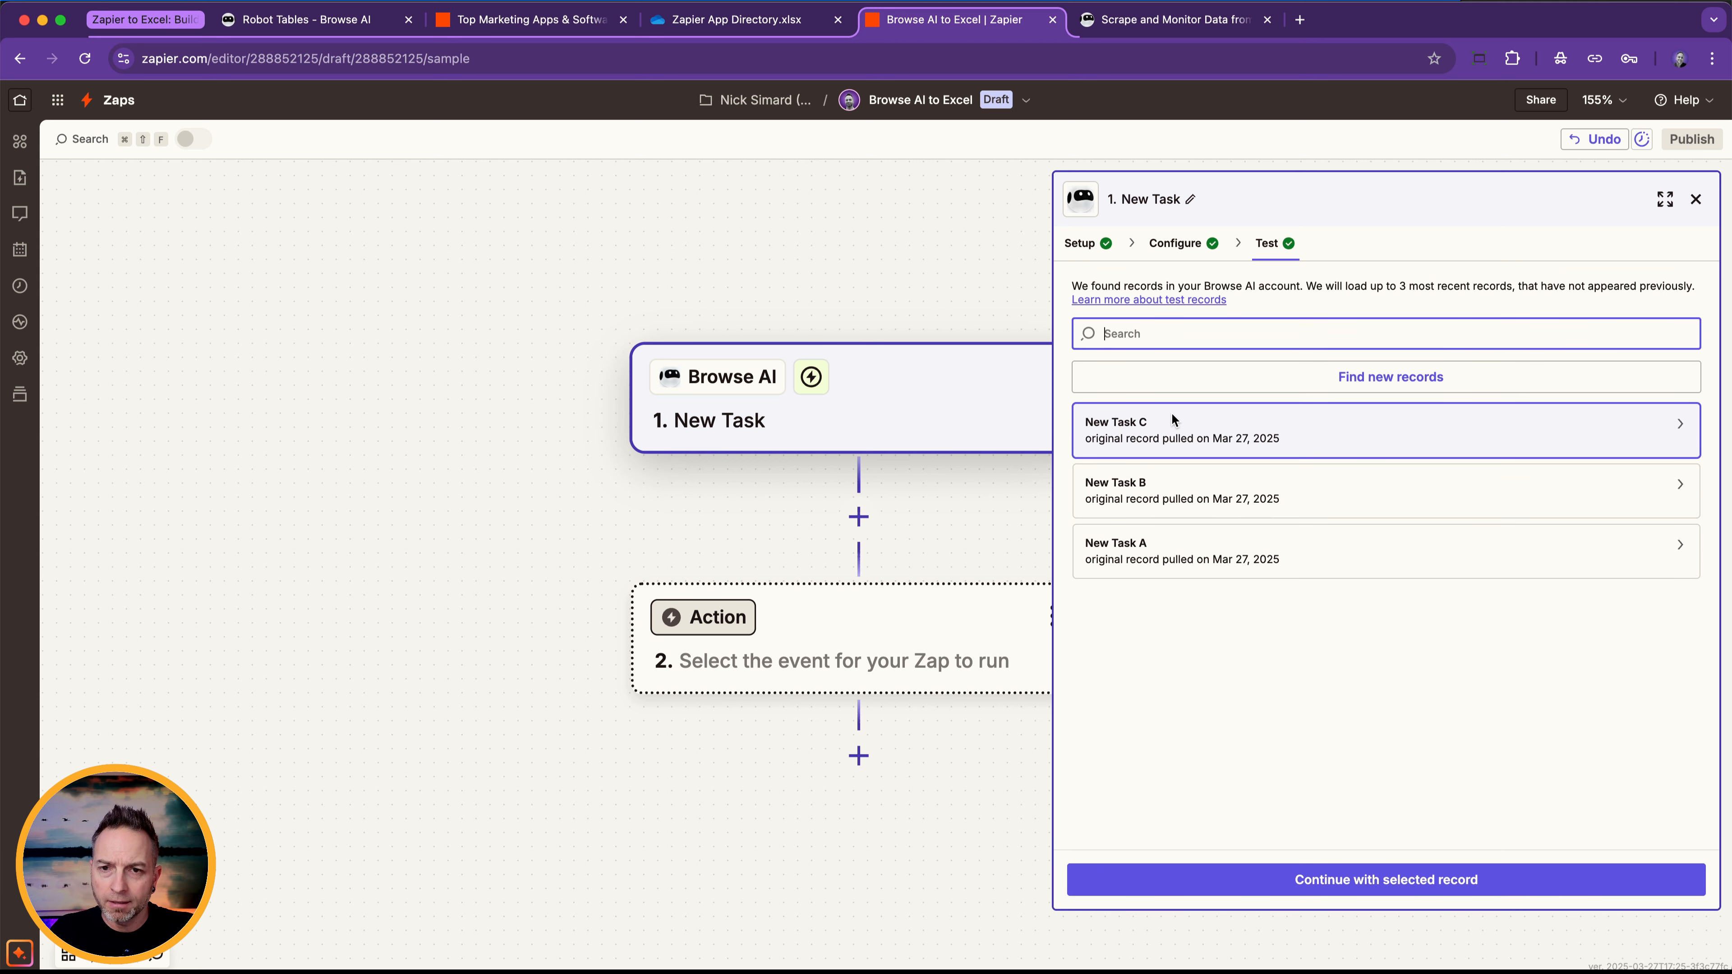
mouse_move(1170, 412)
scroll(903, 504, down, 2)
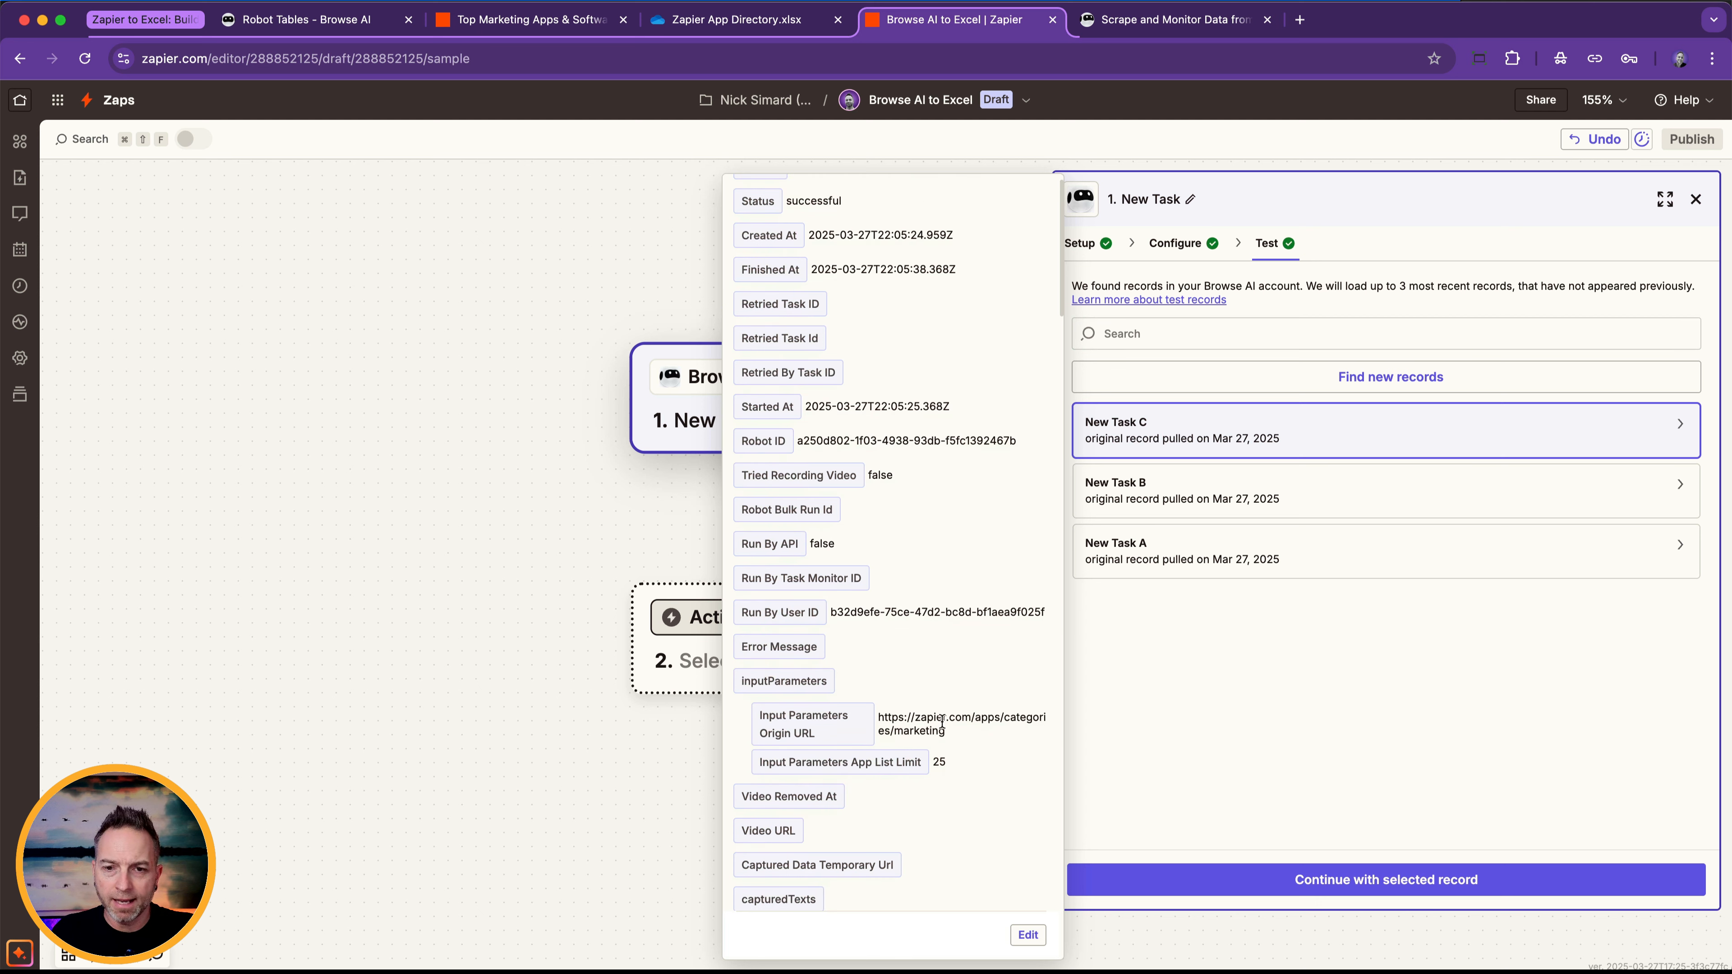
scroll(941, 721, down, 5)
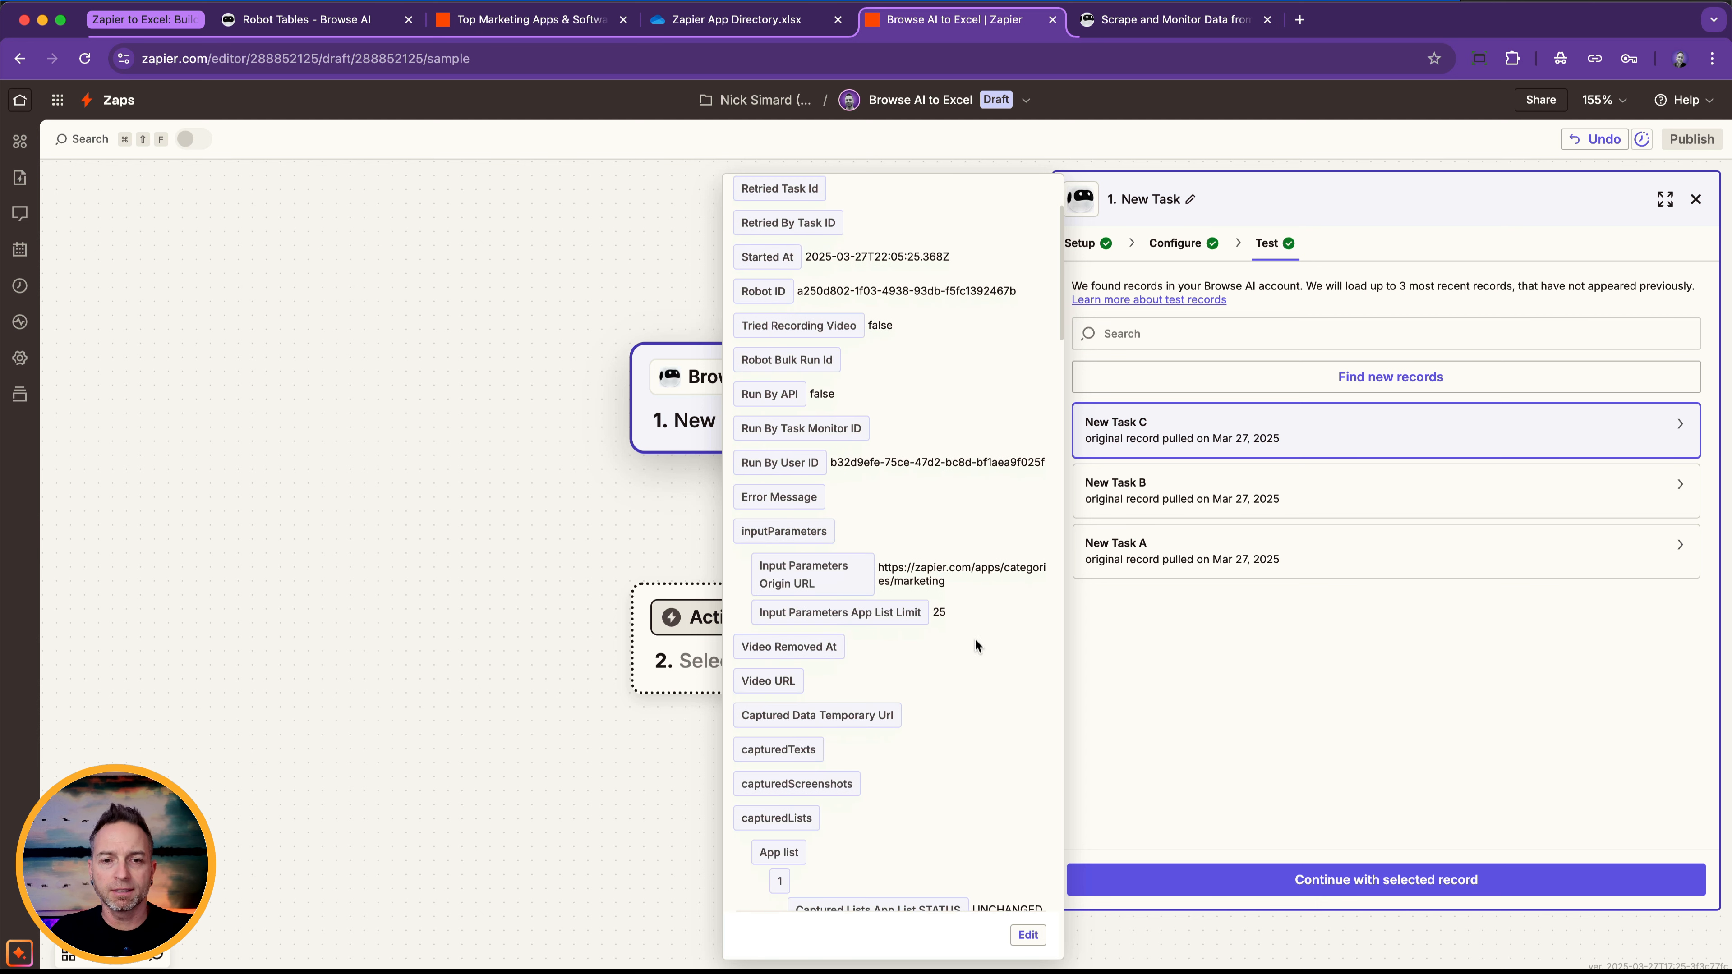
scroll(886, 703, down, 6)
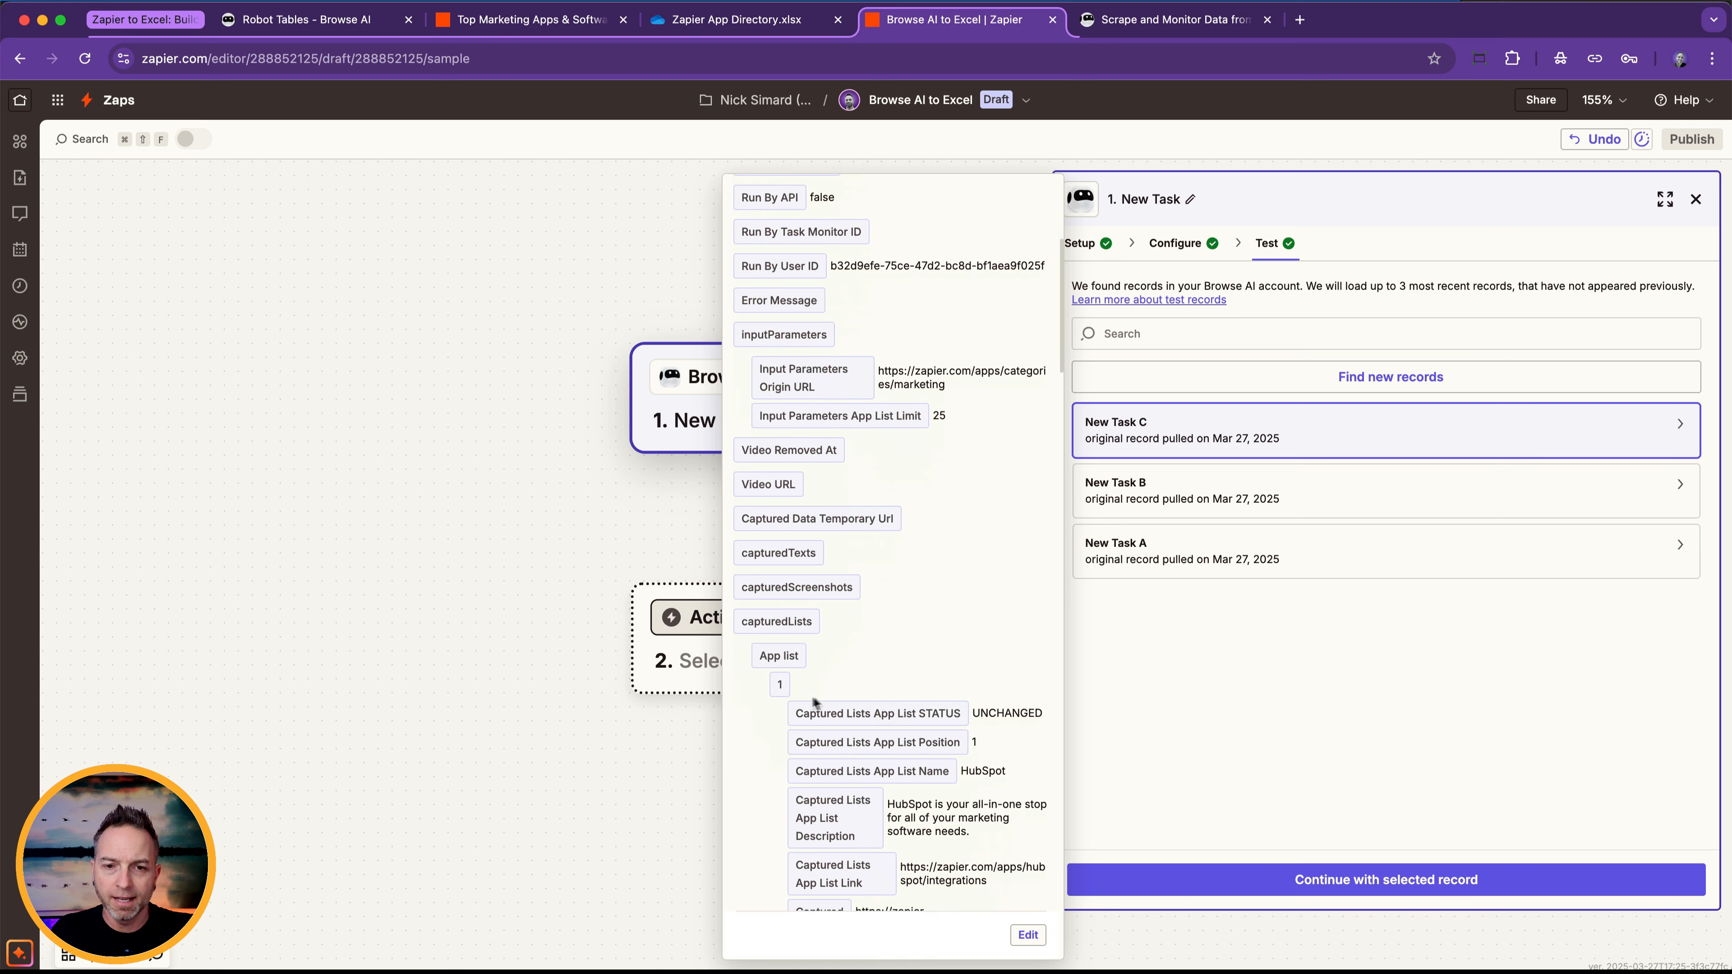
scroll(937, 627, down, 7)
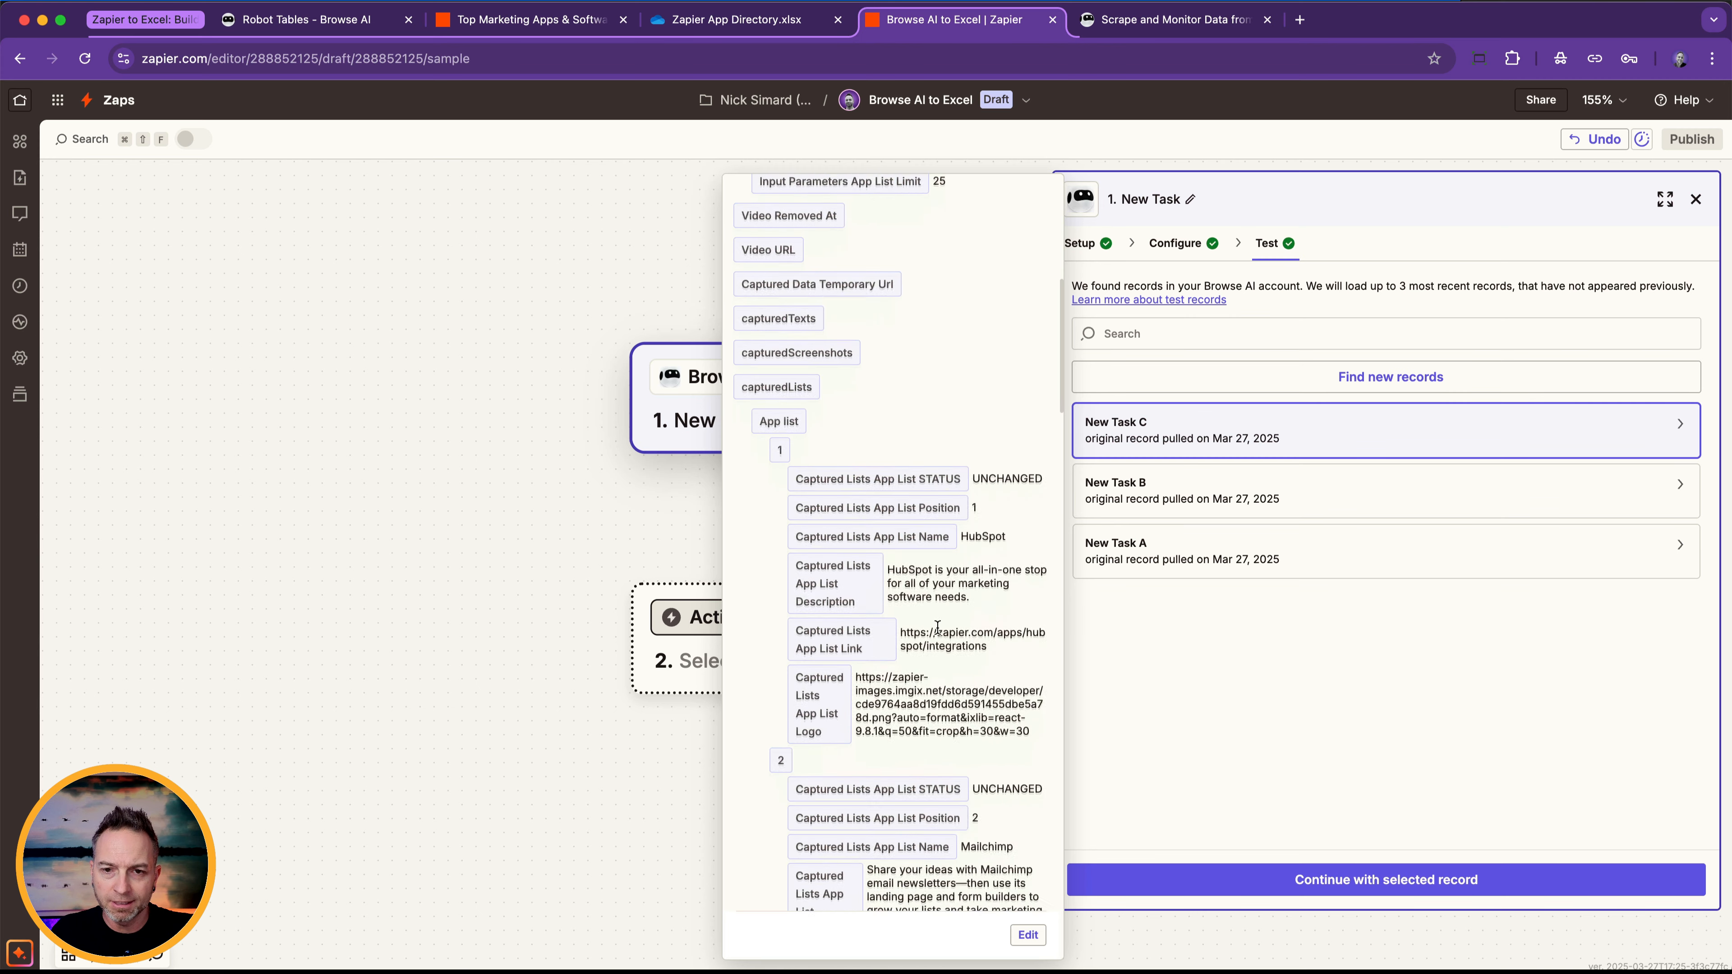
scroll(938, 626, down, 18)
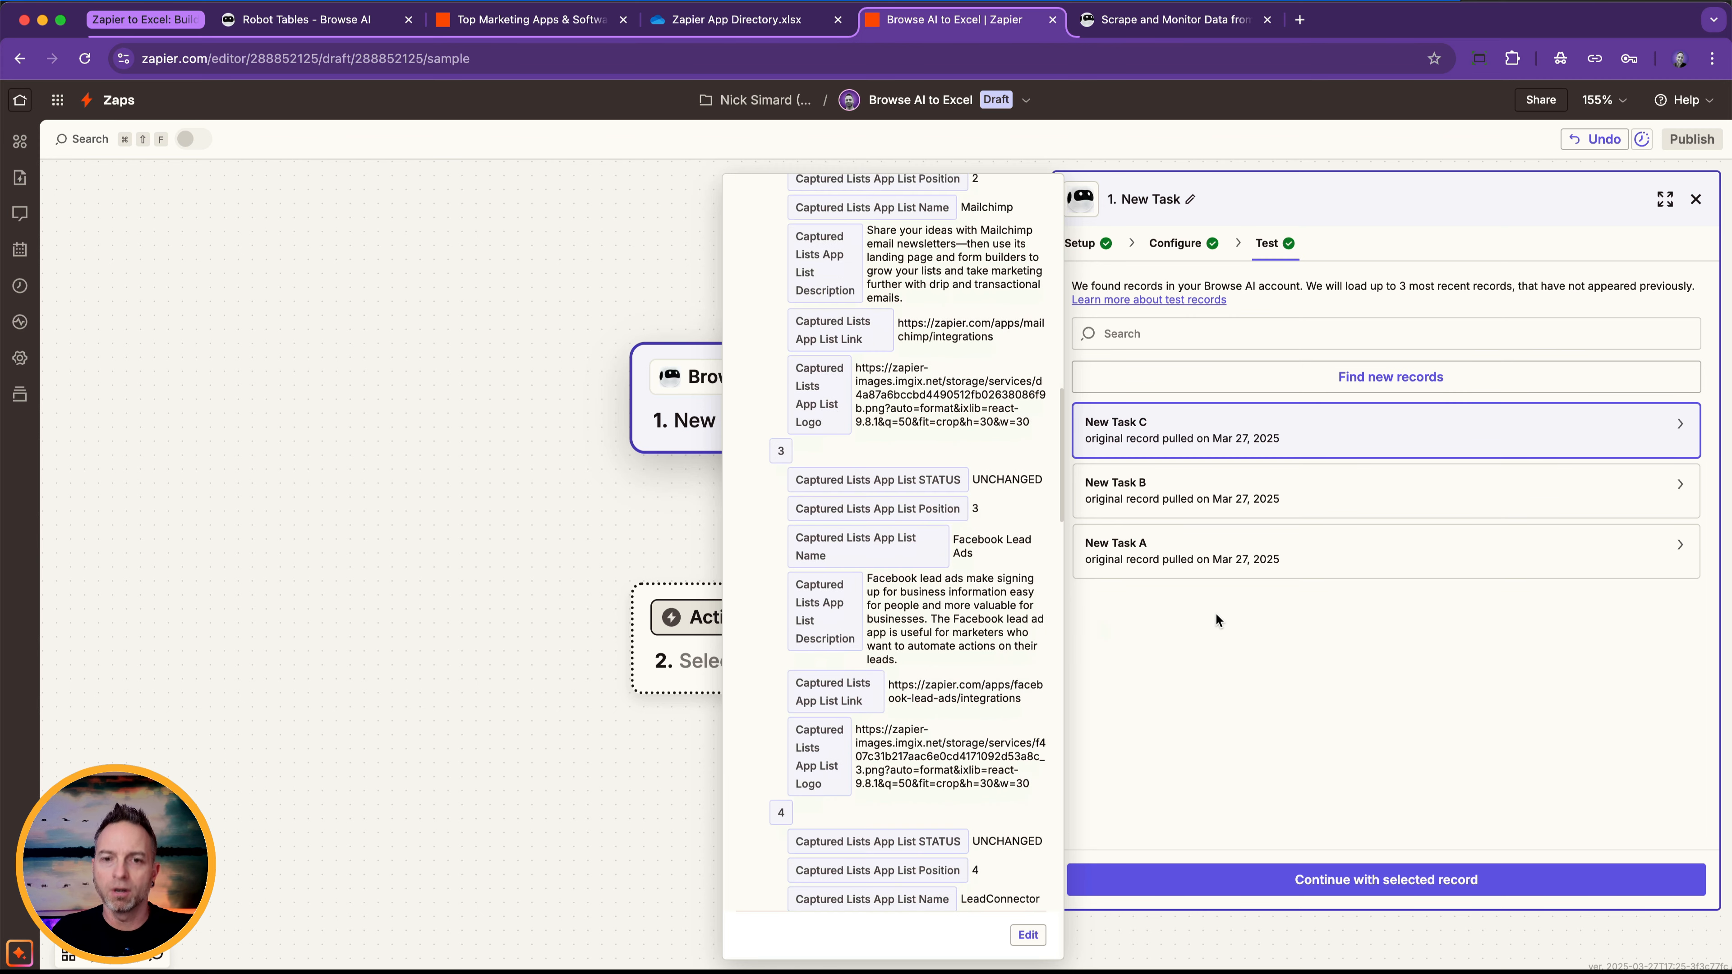
click(1403, 878)
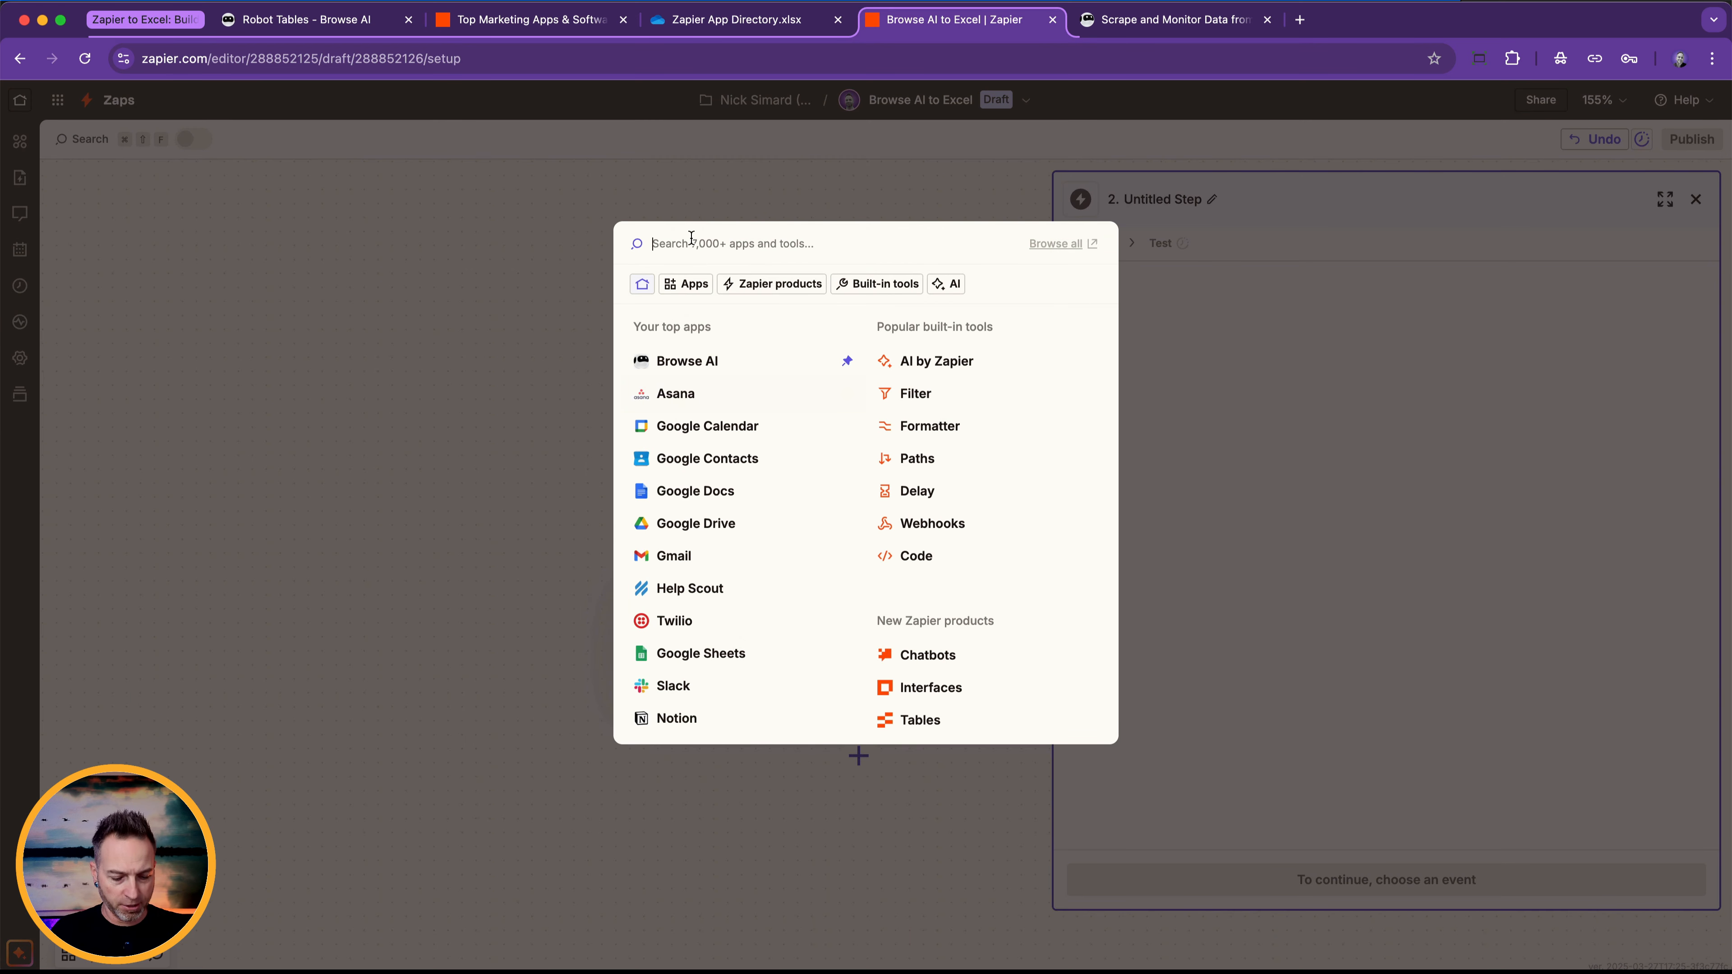
Set up the Zap's second step as a Microsoft Excel action with the Add Row(s) event.
text(excel)
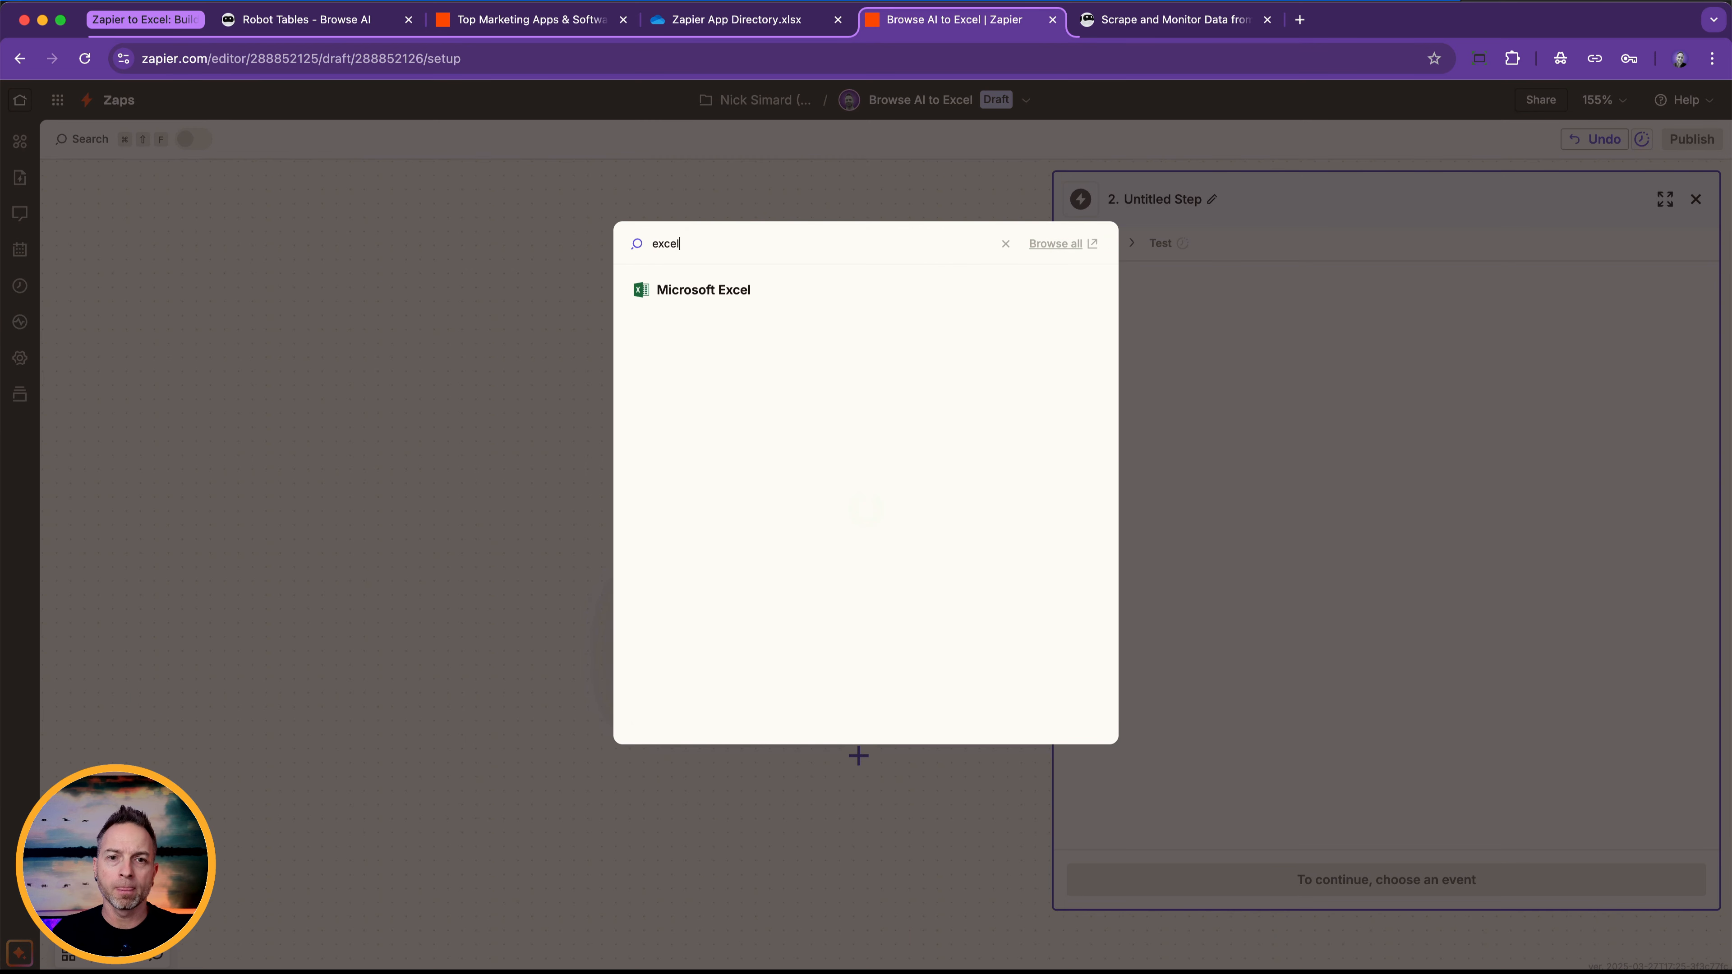
click(660, 292)
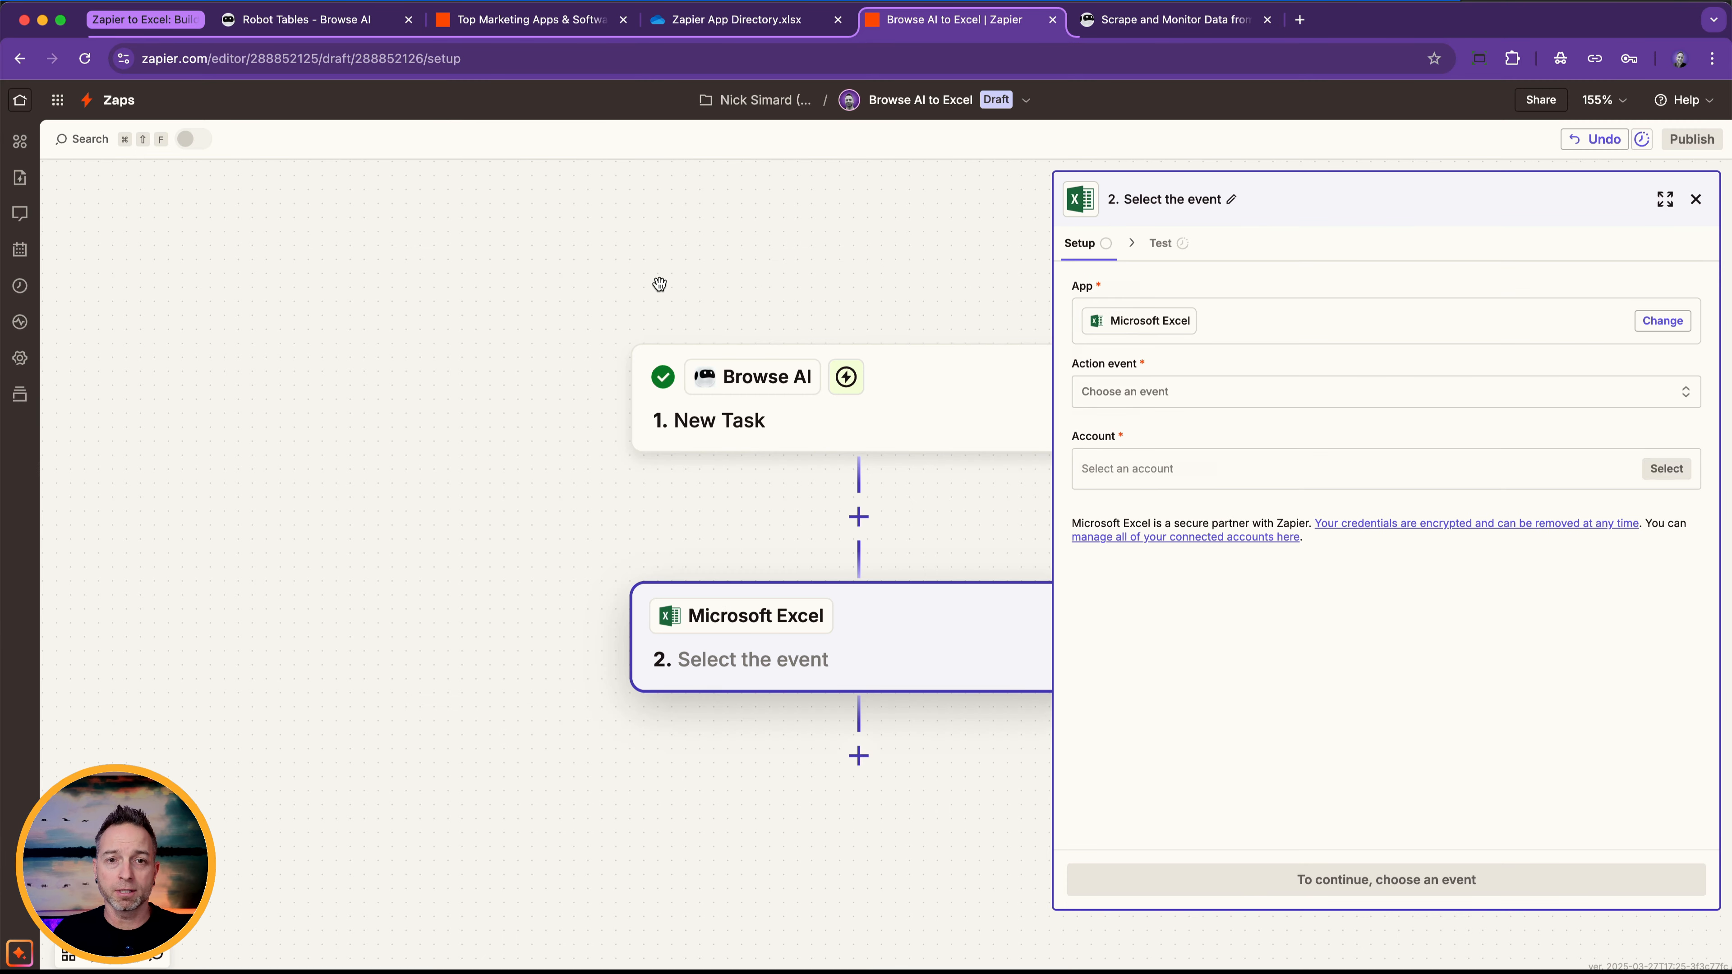
click(1124, 400)
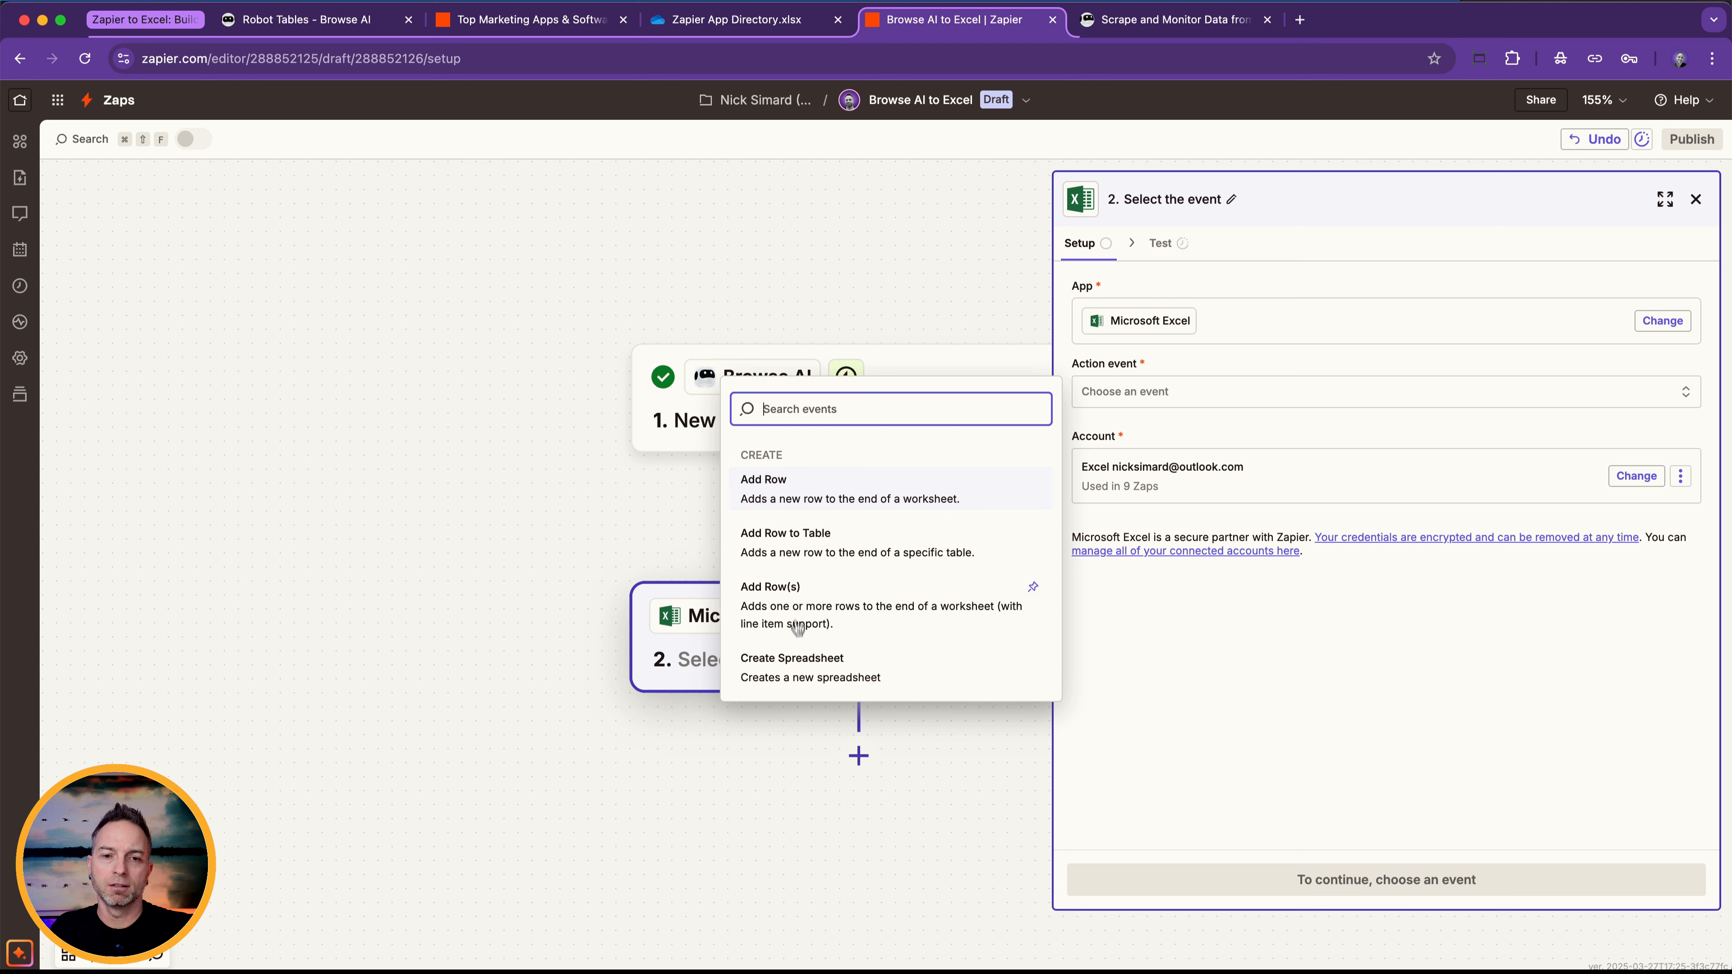
click(811, 598)
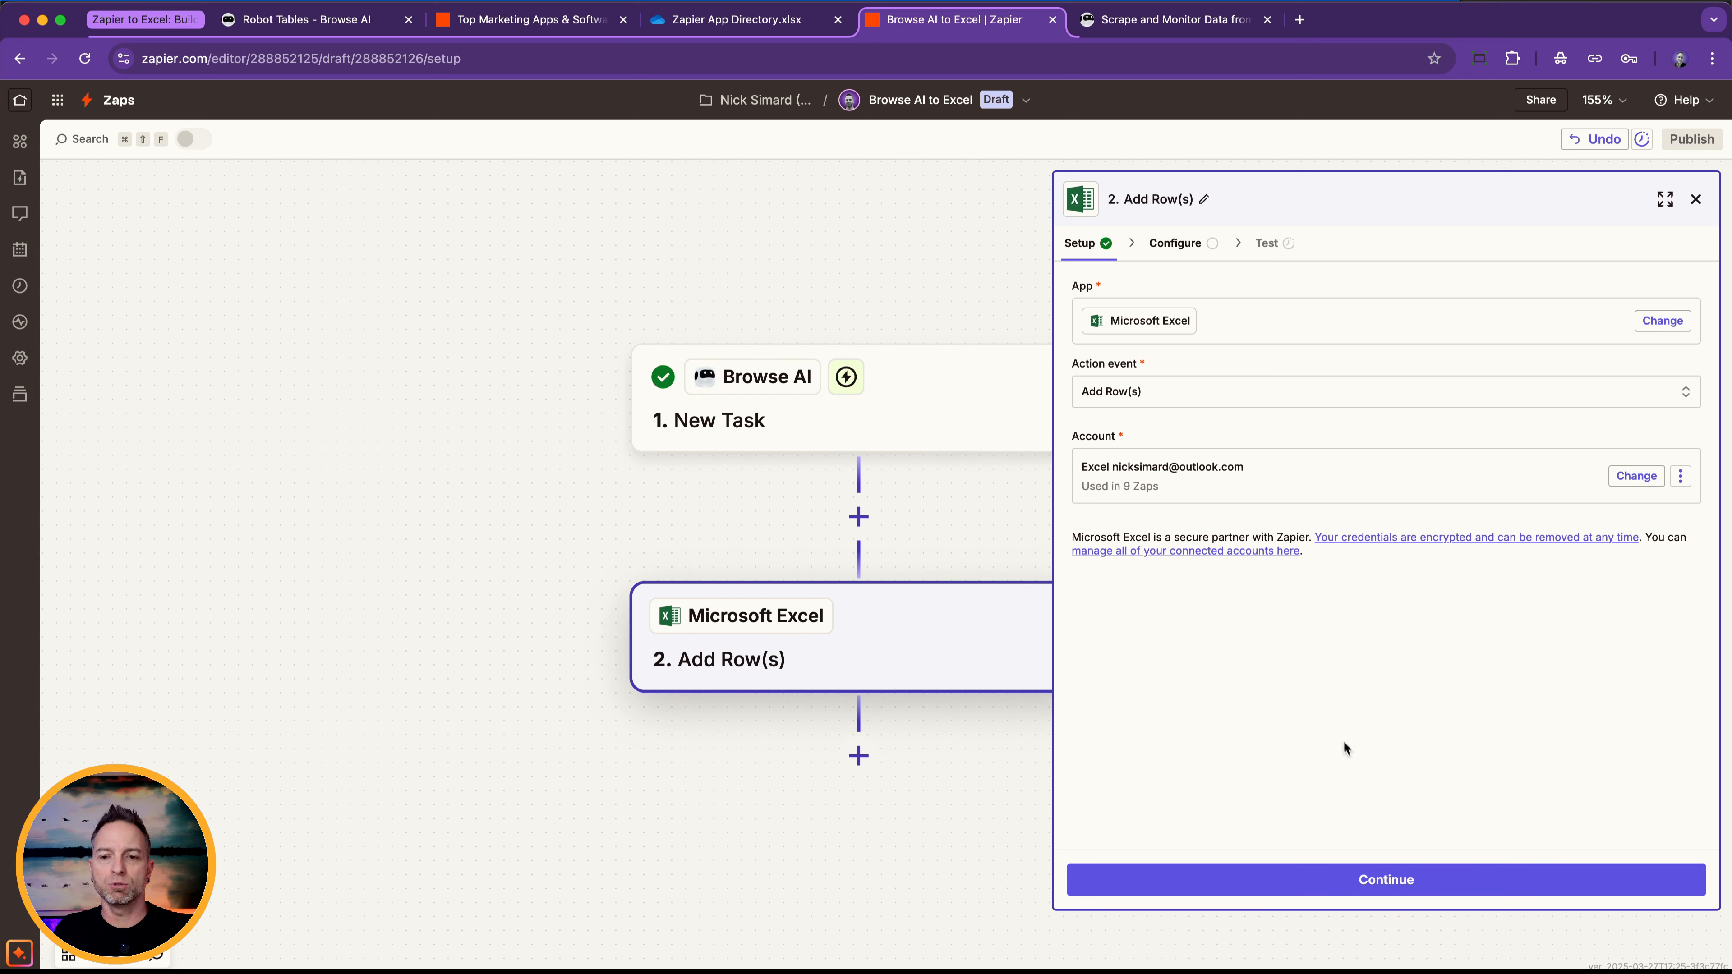
click(1398, 876)
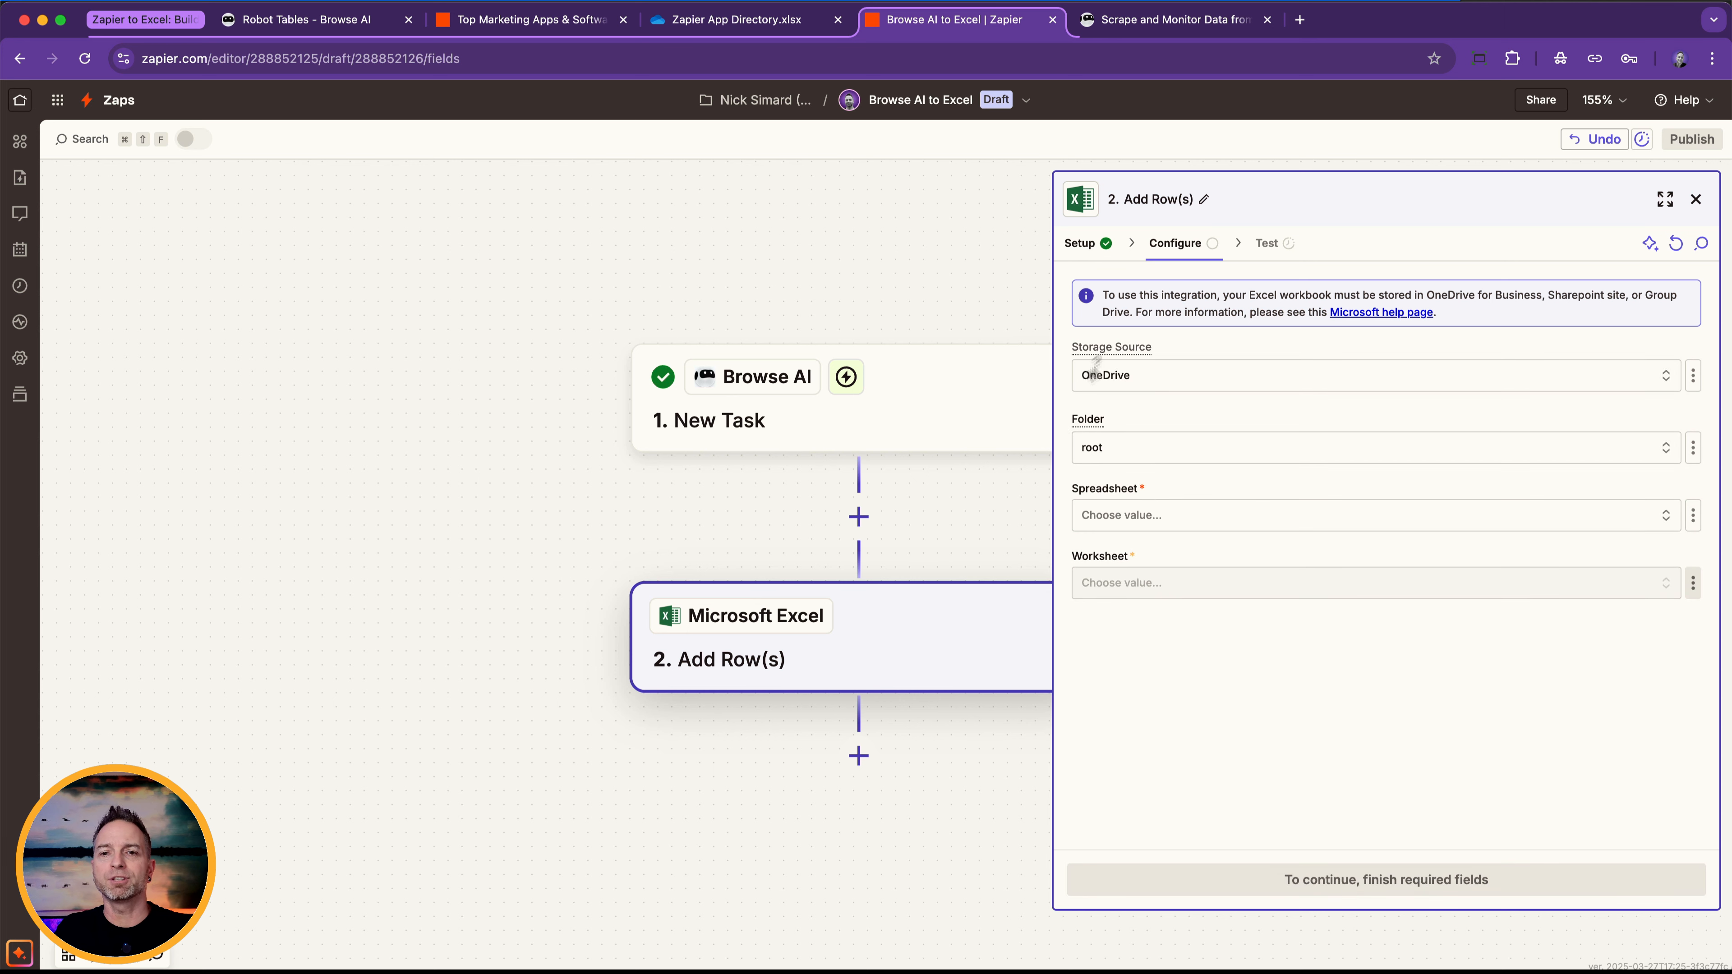
Choose the Zapier App Directory.xlsx spreadsheet and its Demo worksheet as the destination for the added rows.
click(1168, 382)
click(1171, 379)
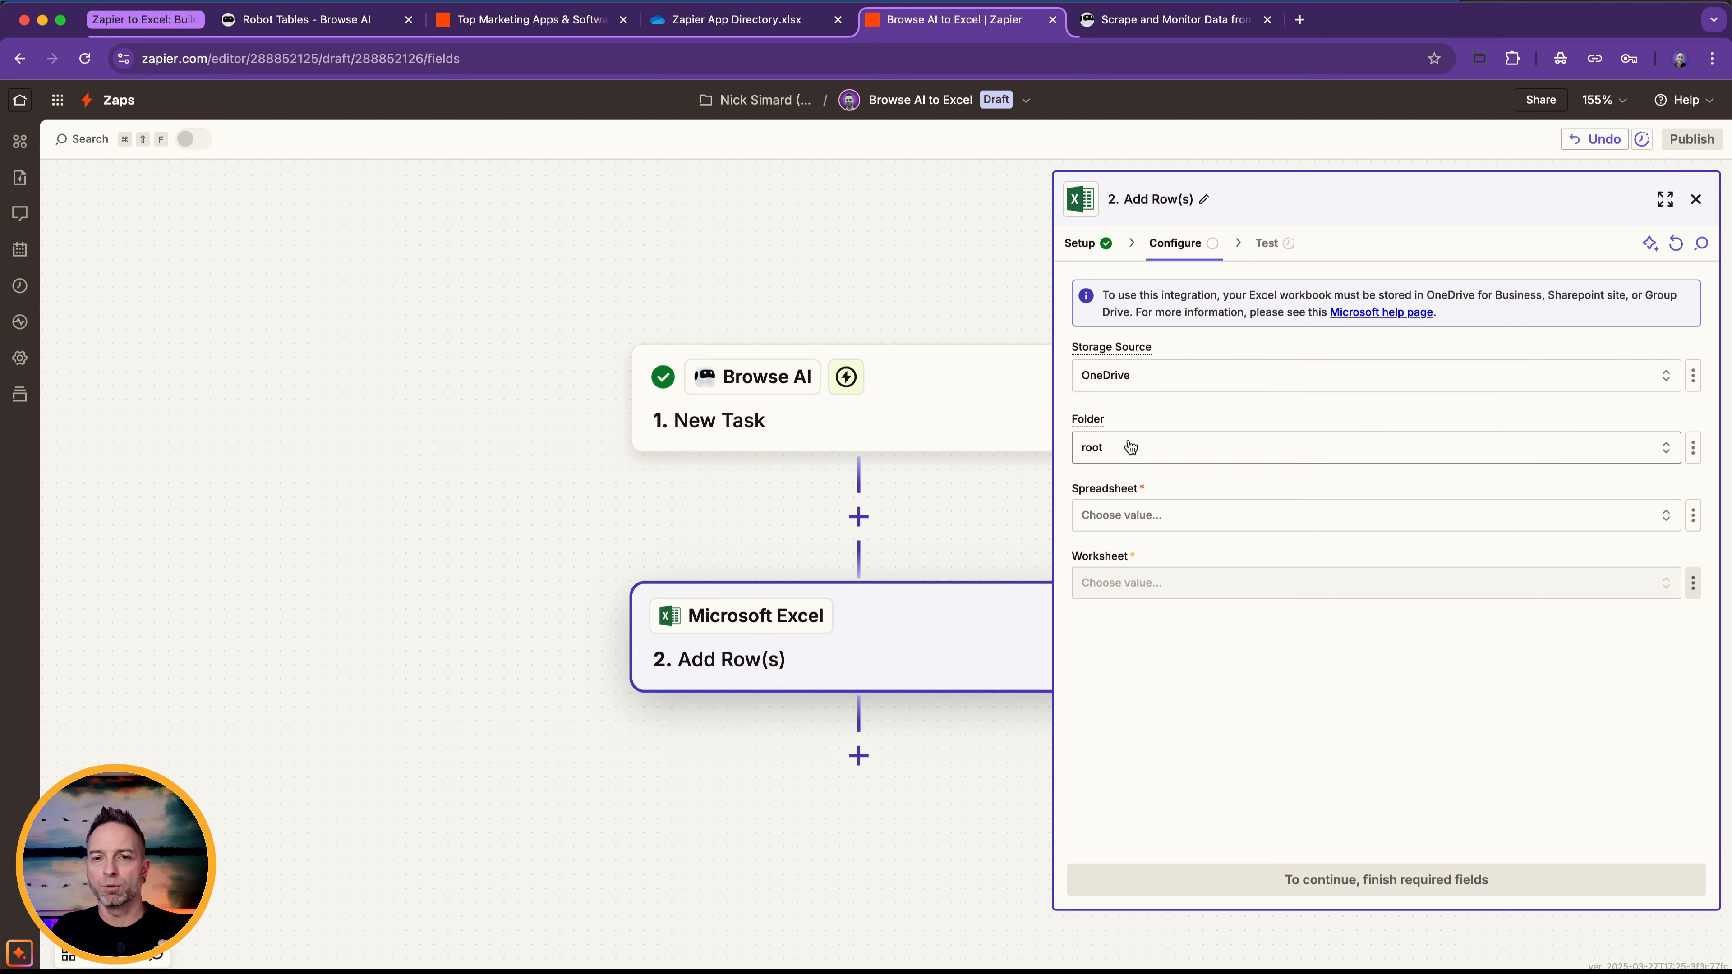
click(1131, 515)
text(zapier)
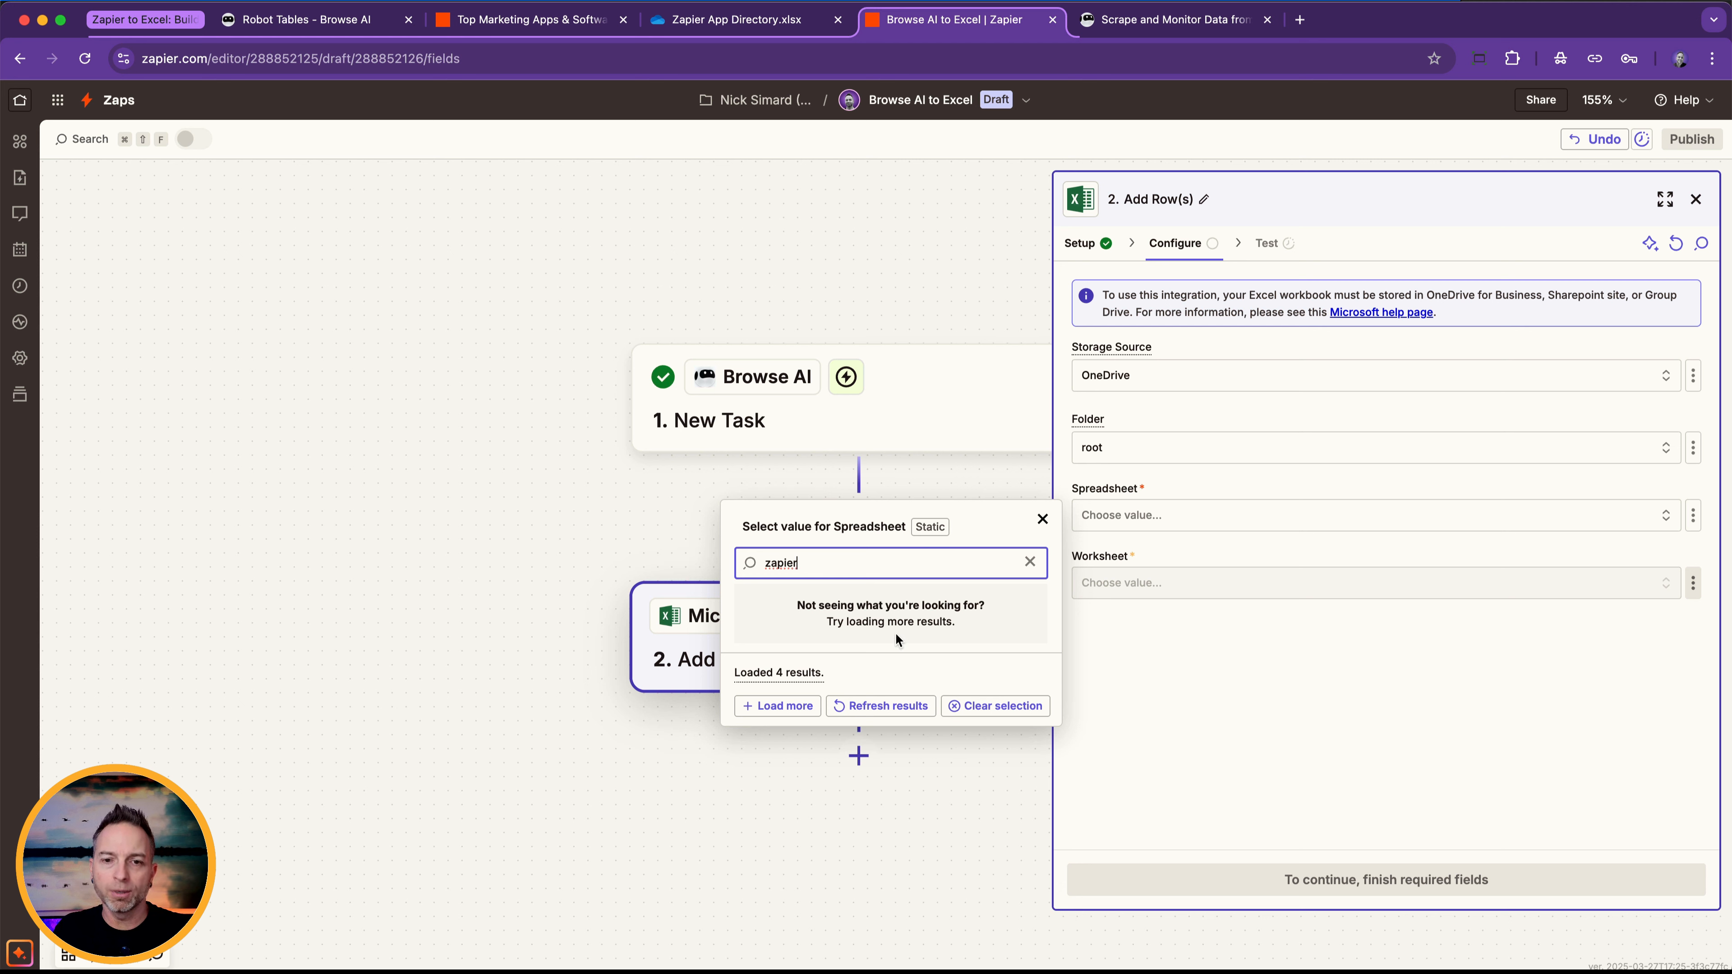
click(781, 706)
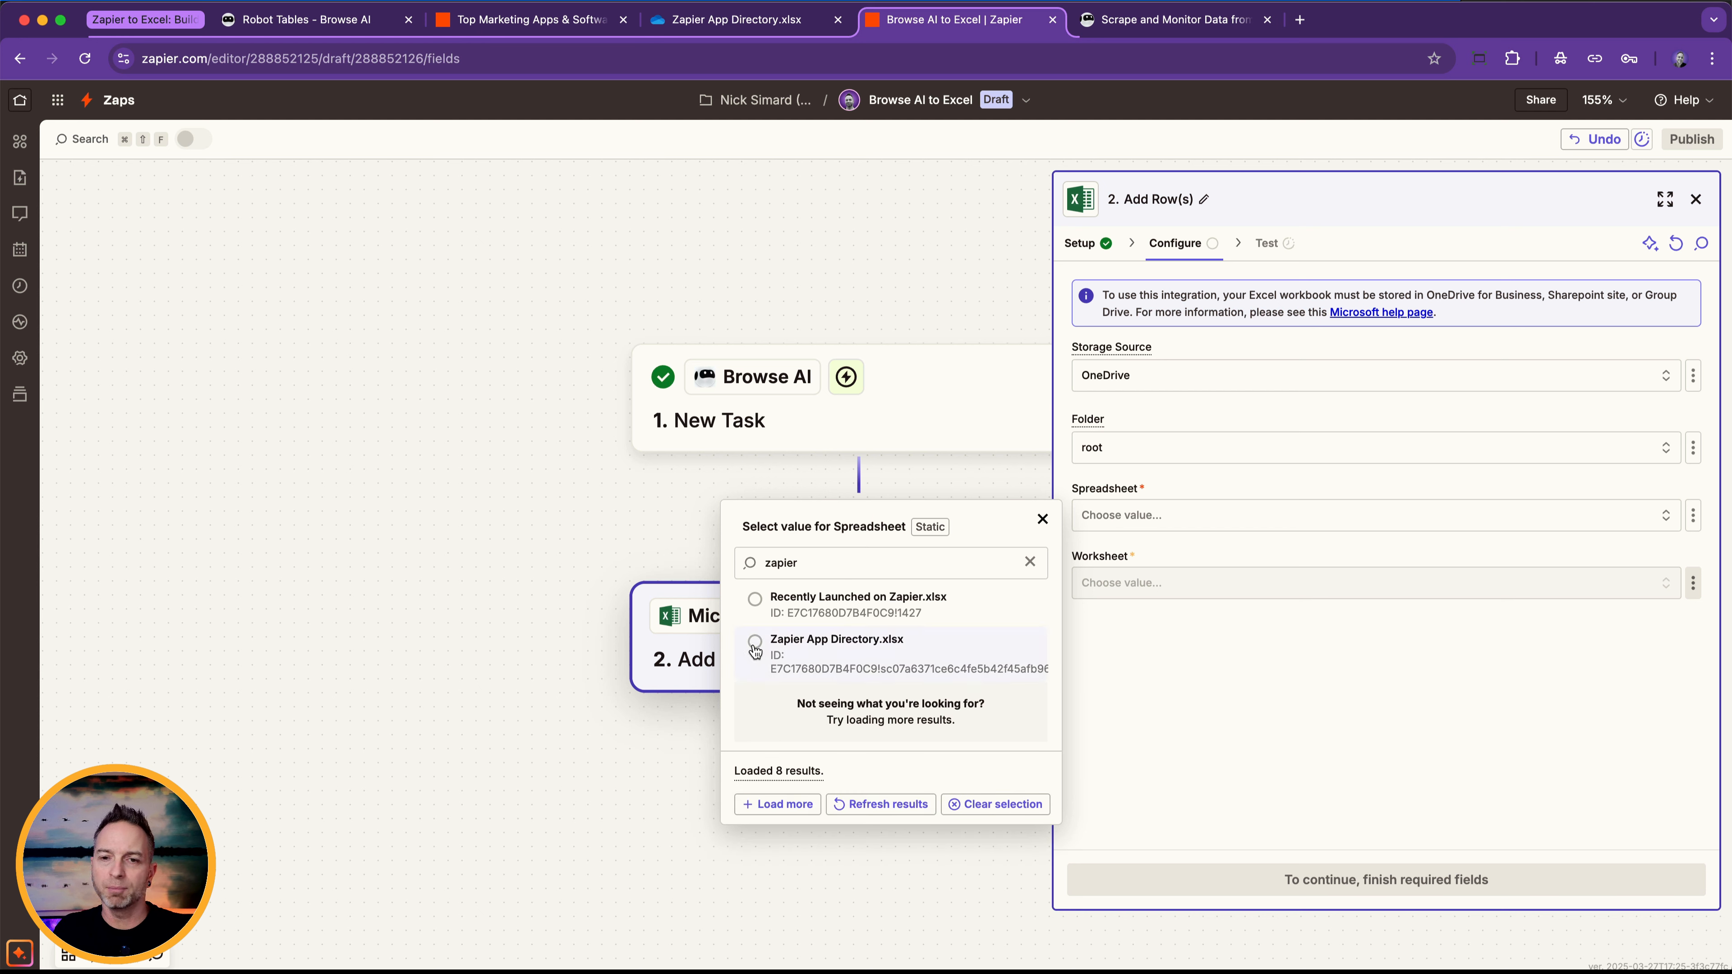
click(755, 644)
click(1122, 584)
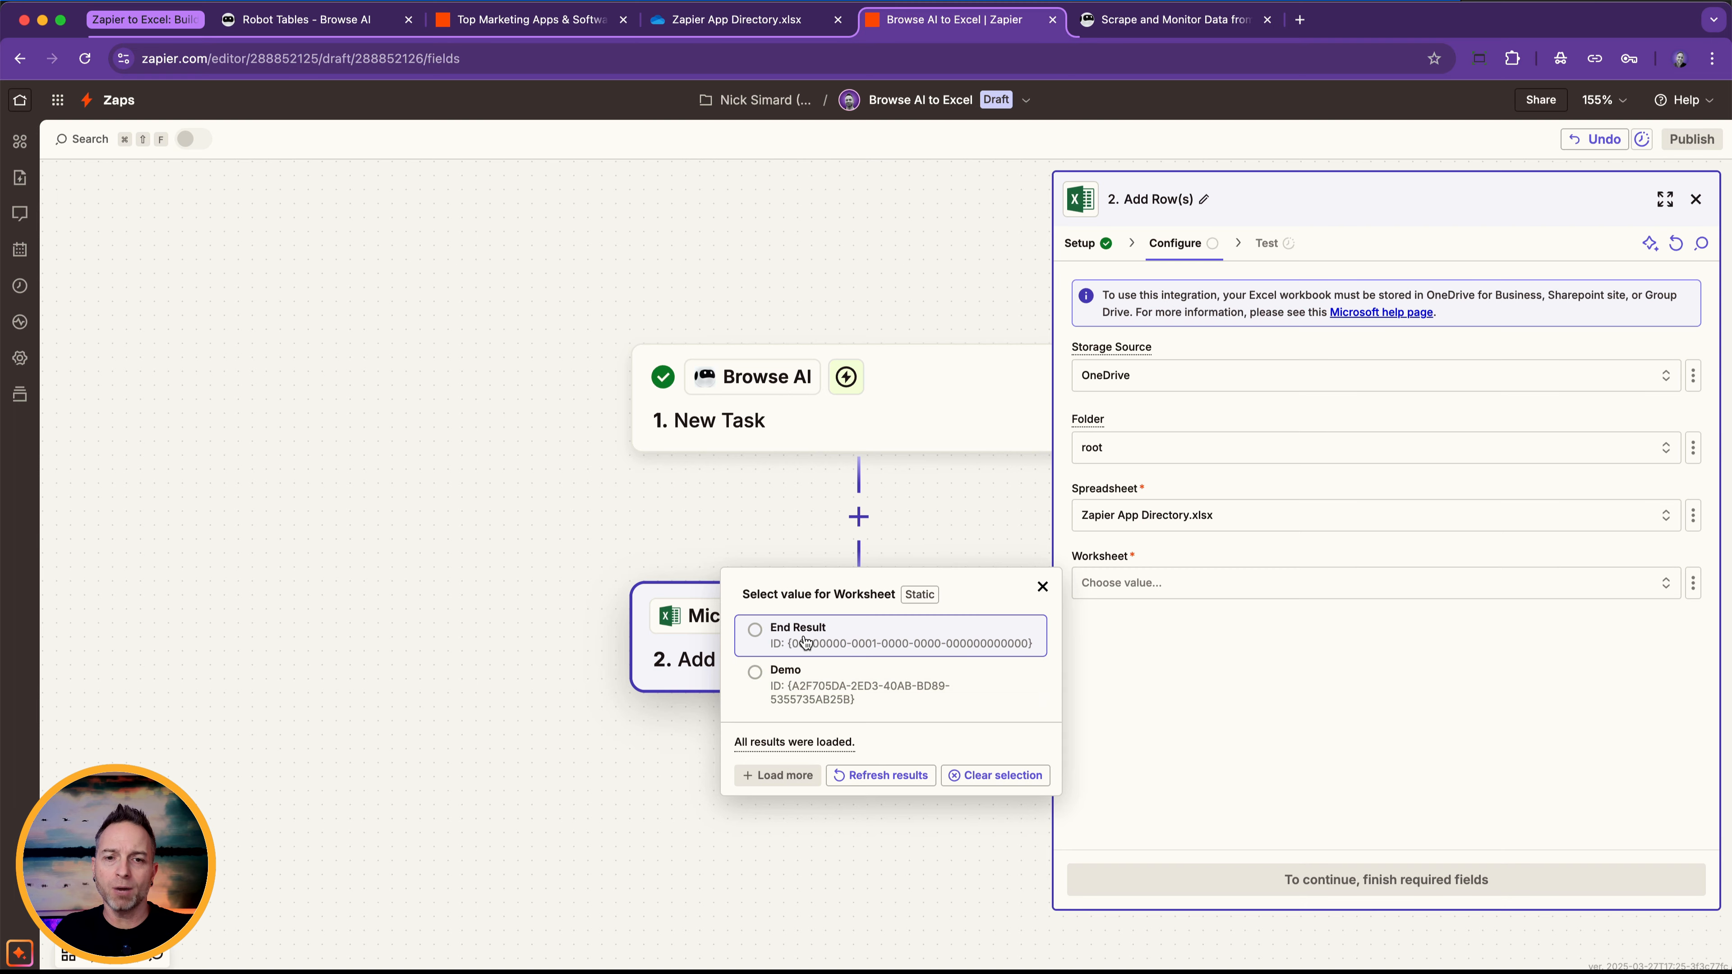
click(804, 679)
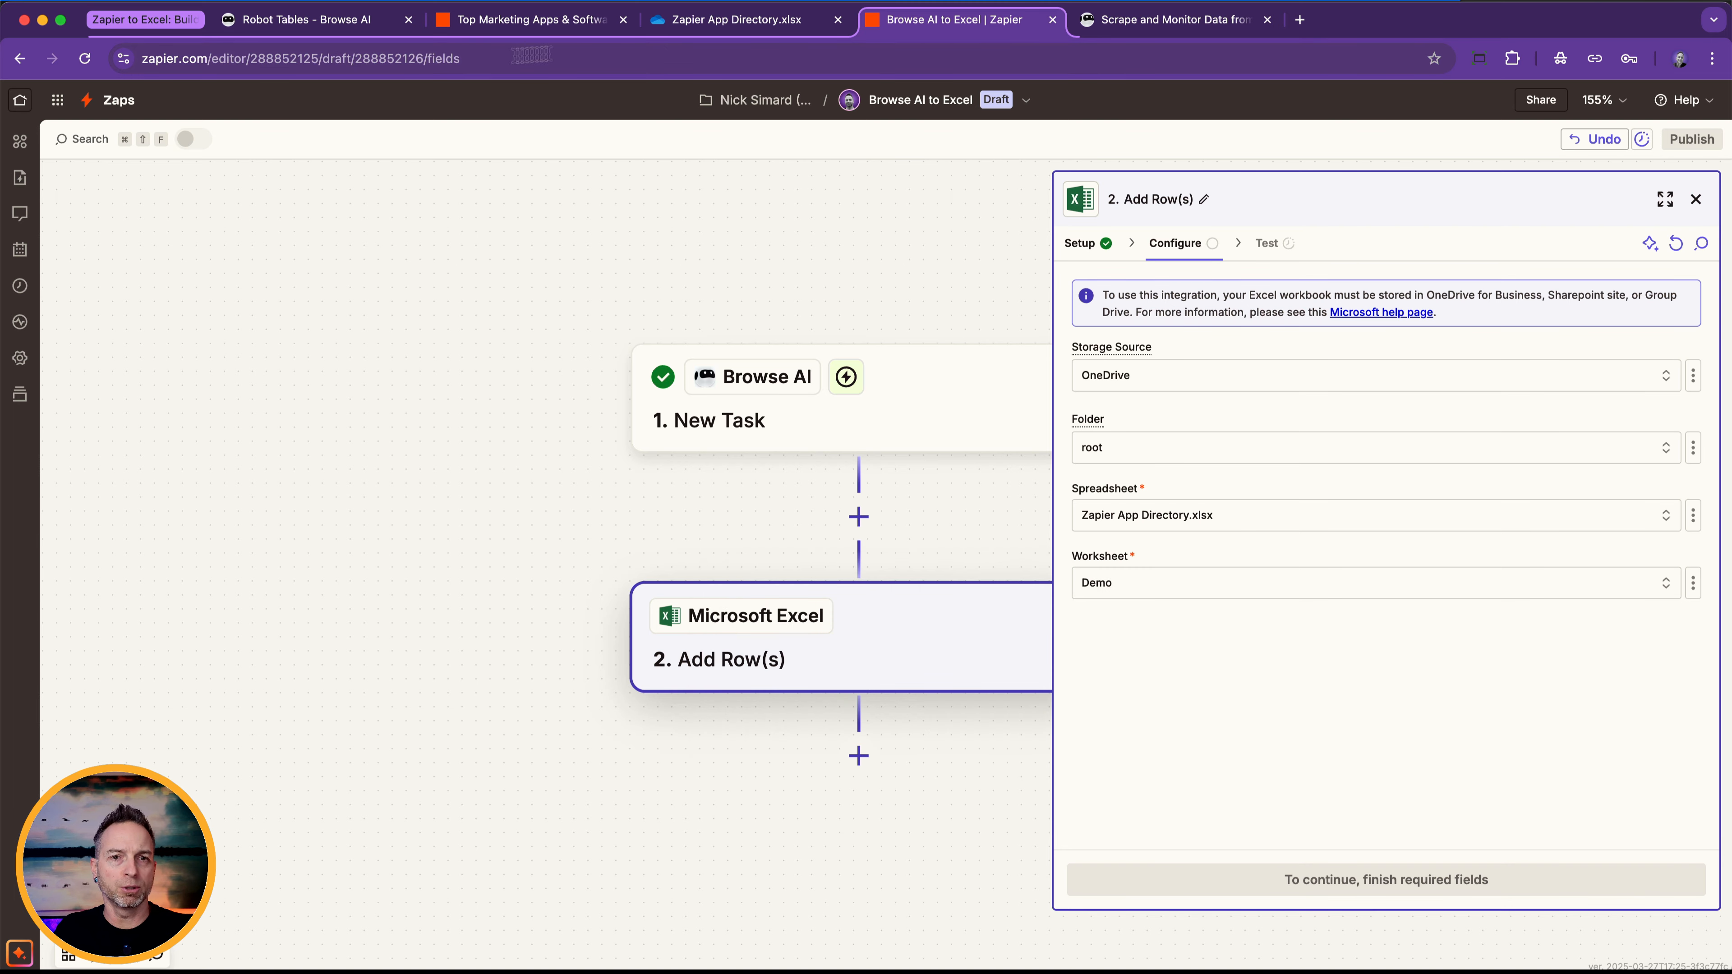
Check the column headers of the Demo sheet in Excel and compare them with the action's mapping fields in the Zap.
click(693, 22)
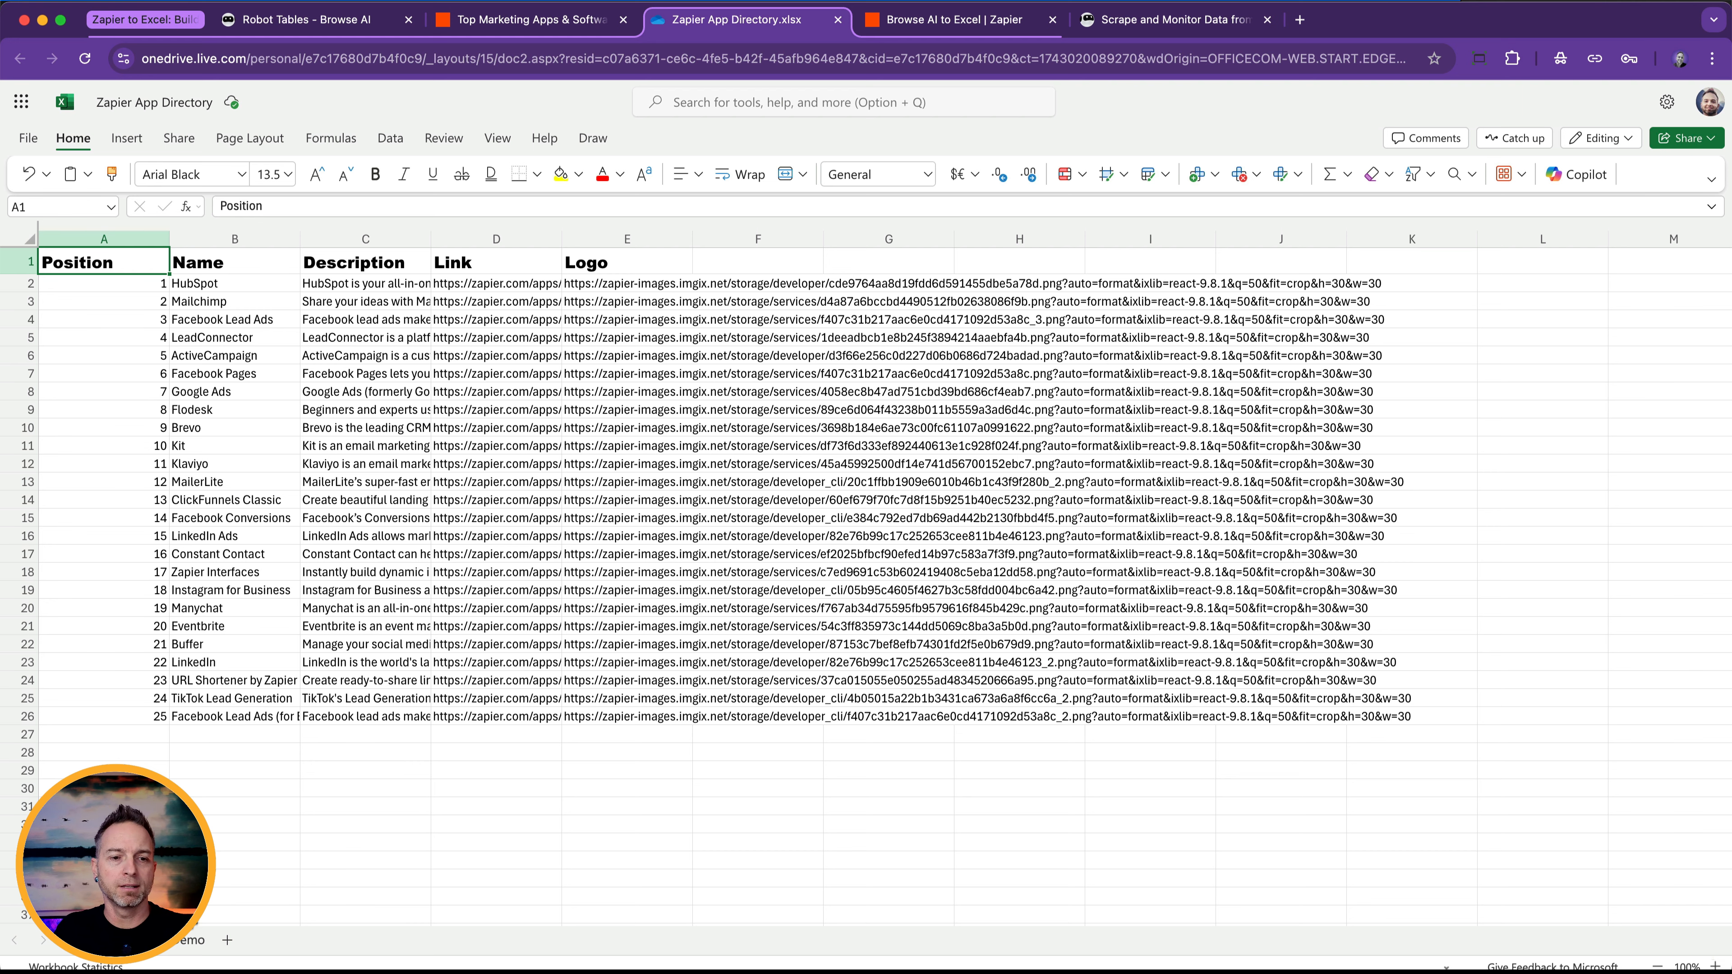
click(192, 942)
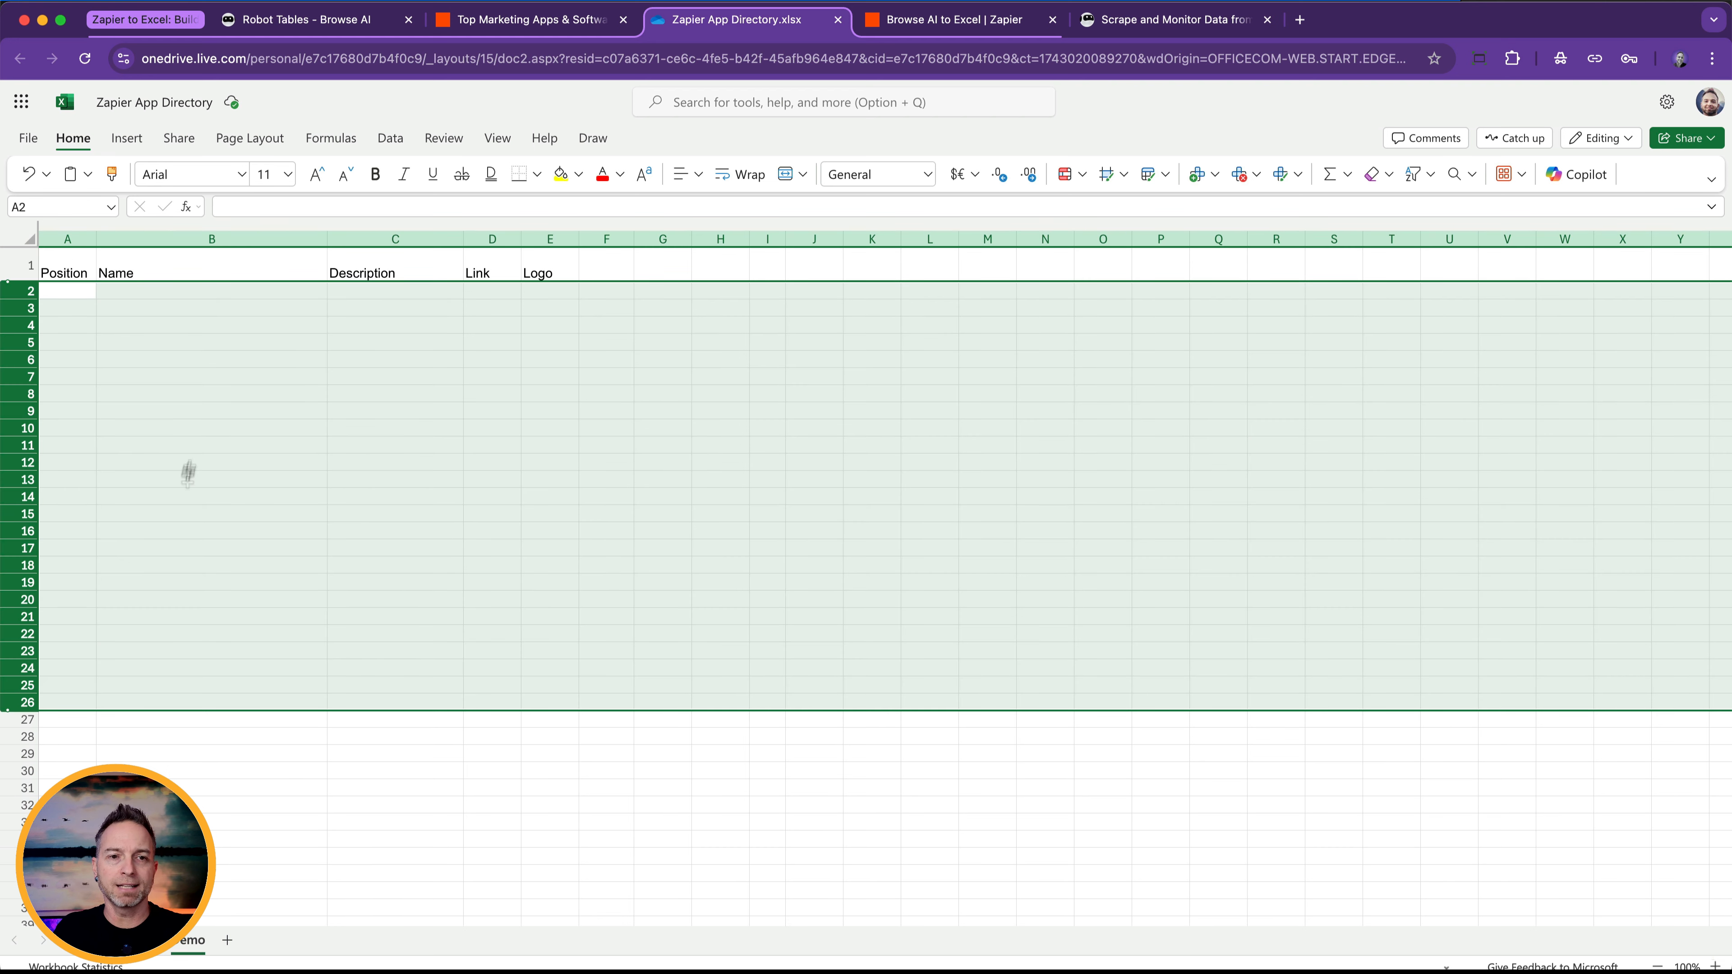
click(936, 20)
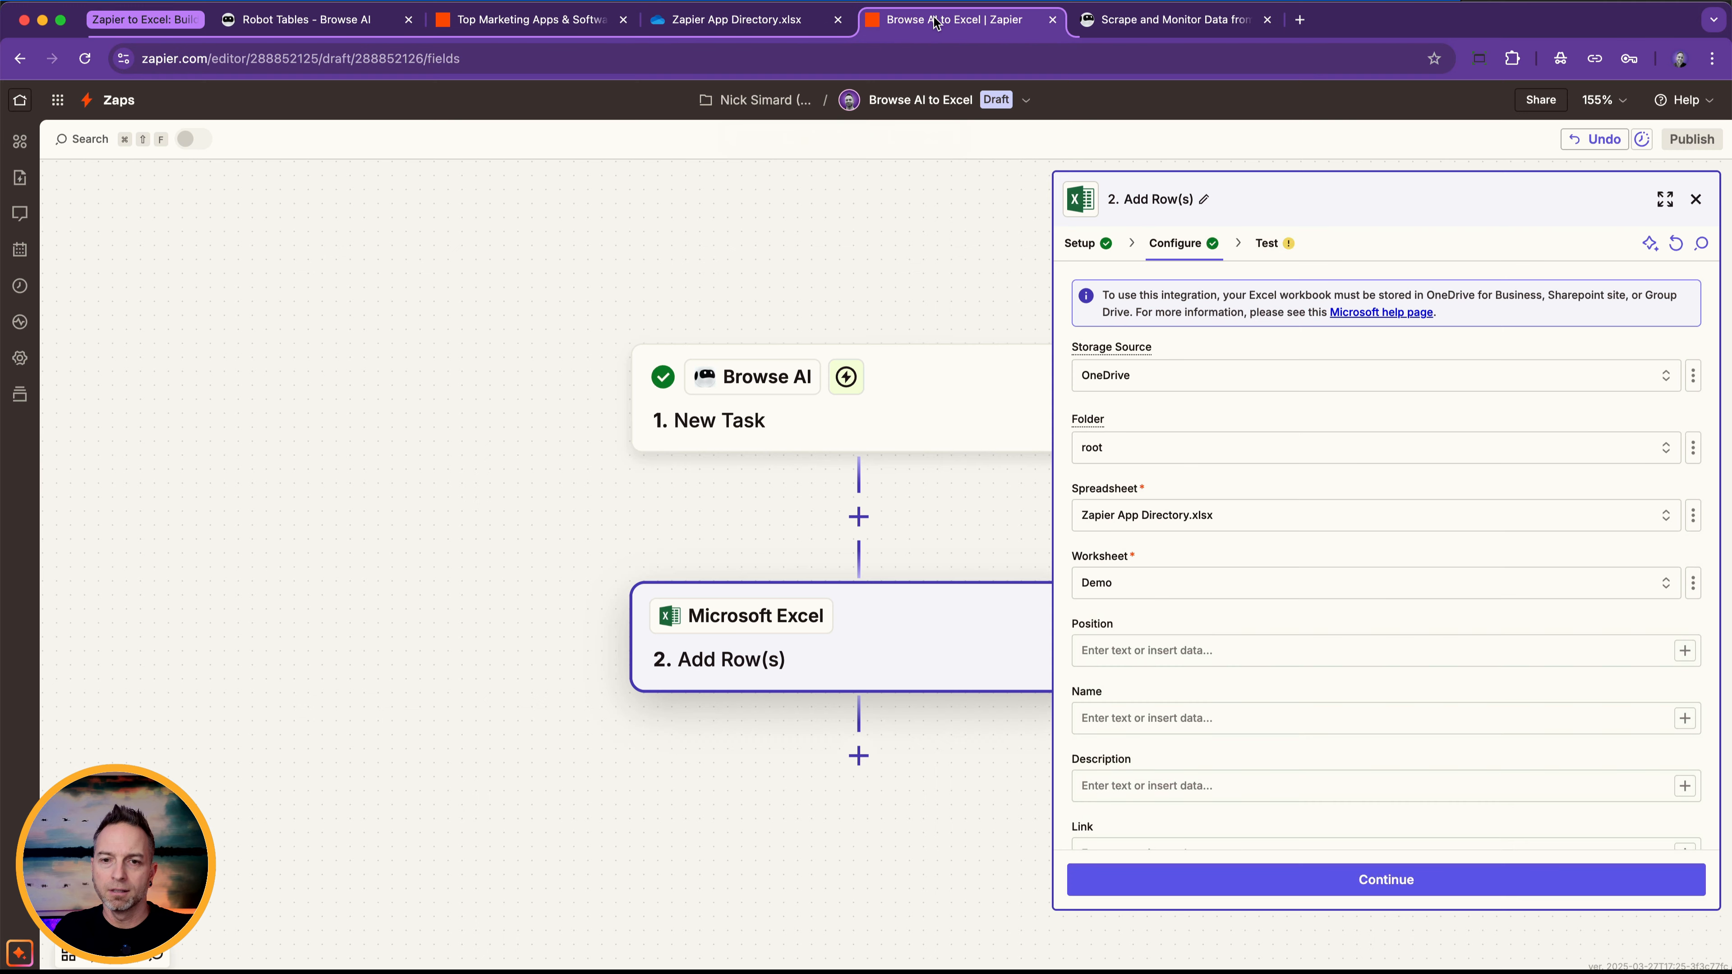
scroll(1156, 579, down, 3)
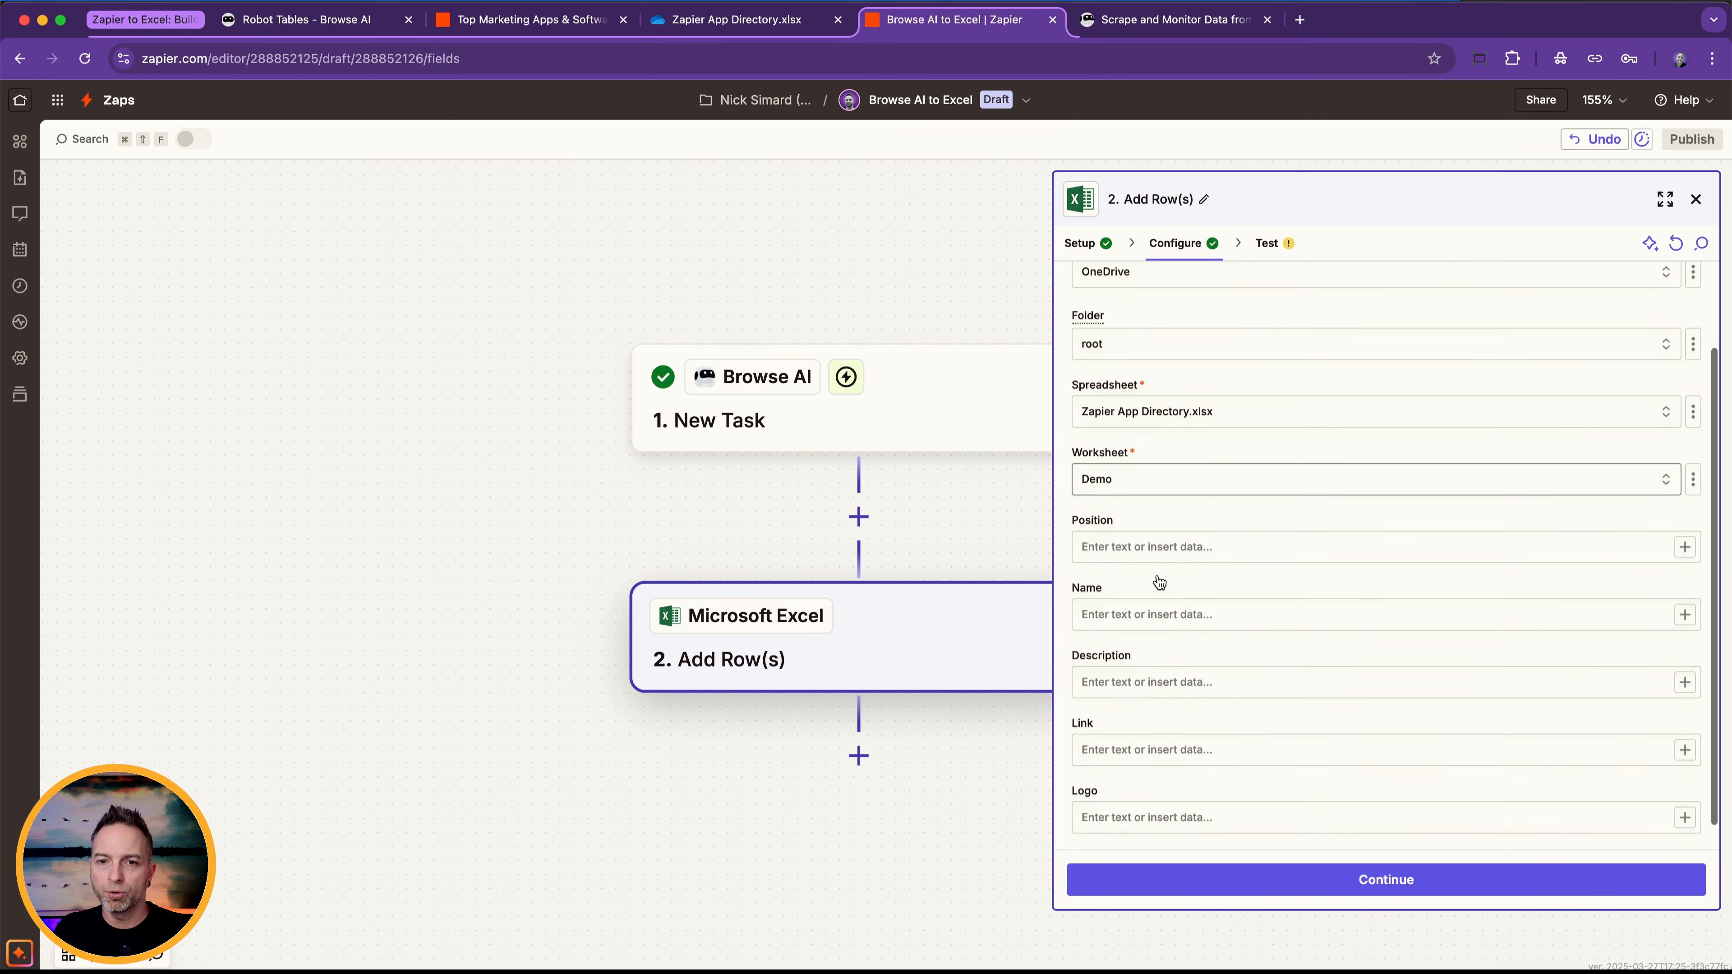
Map the Position and Name columns to Captured Lists App List Position and Captured Lists App List Name from the New Task trigger.
click(1114, 540)
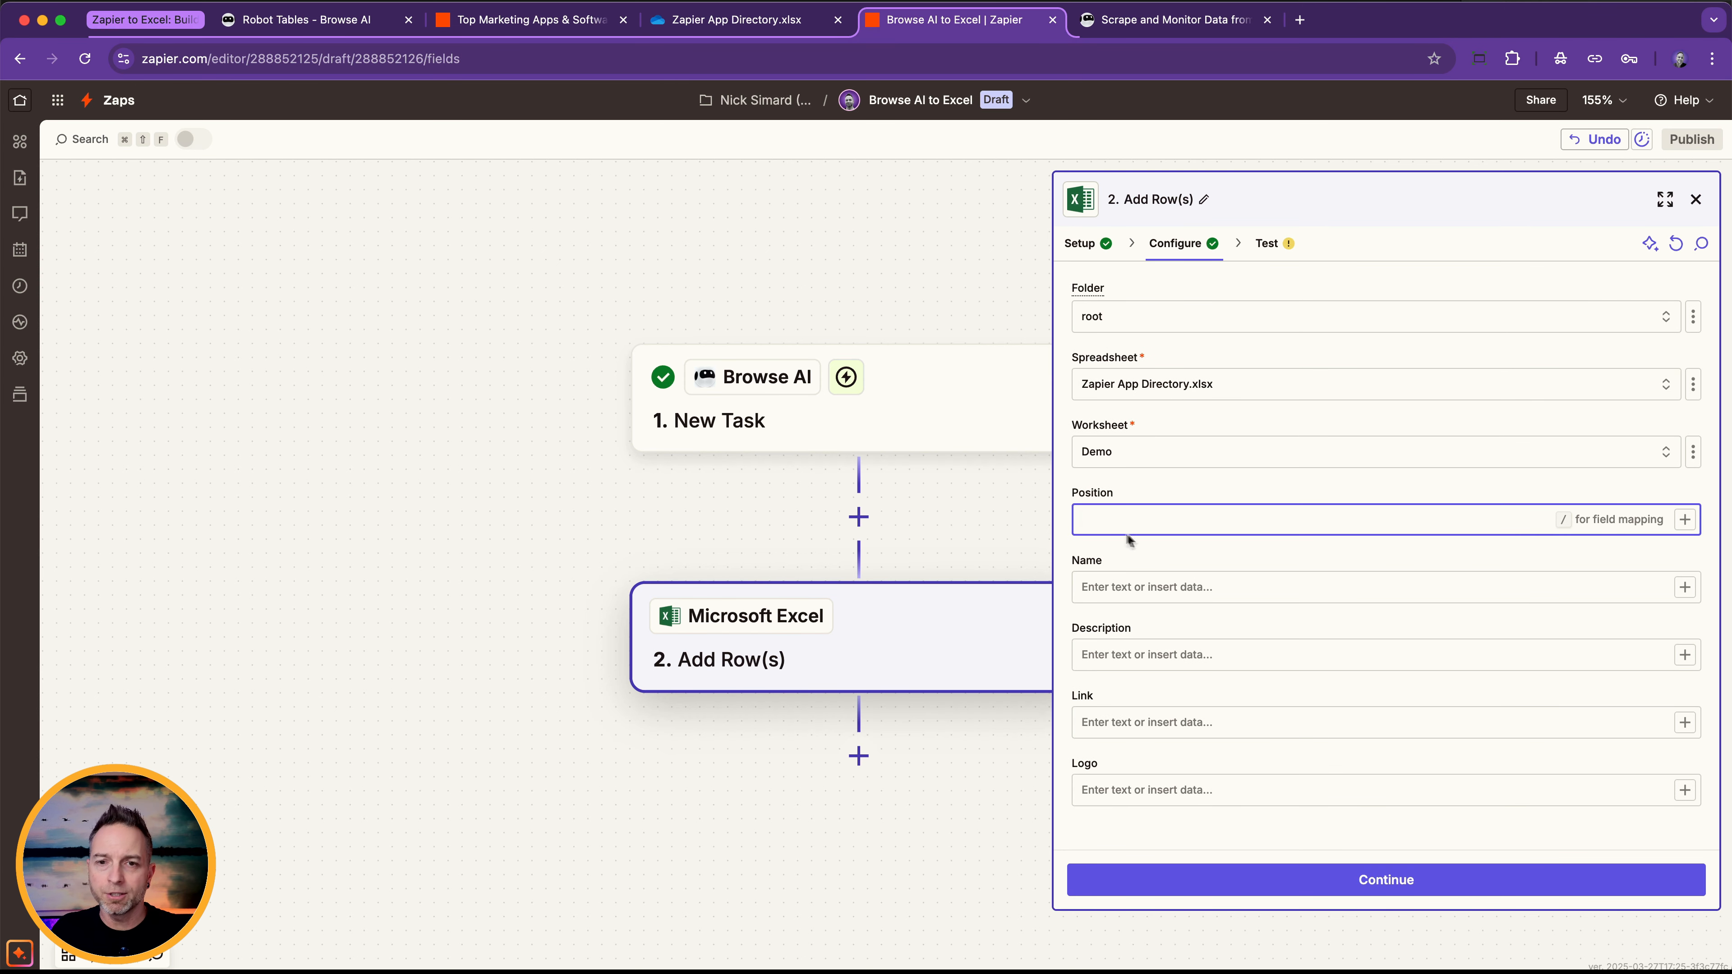
text(/)
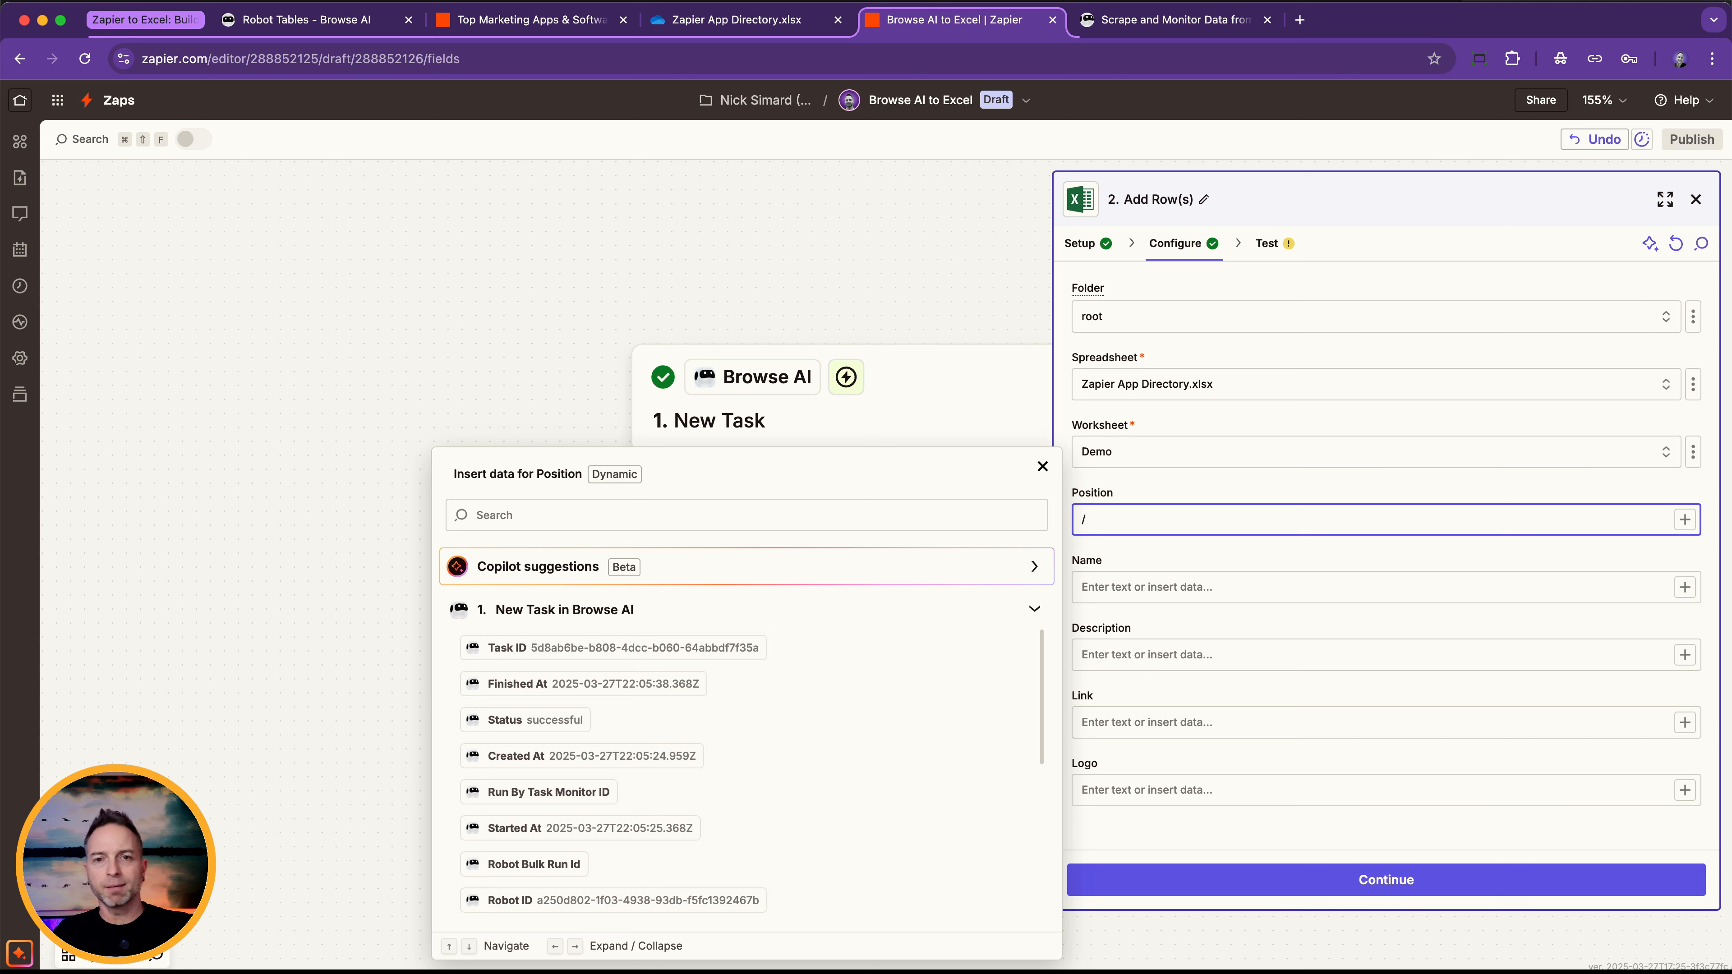
text(list)
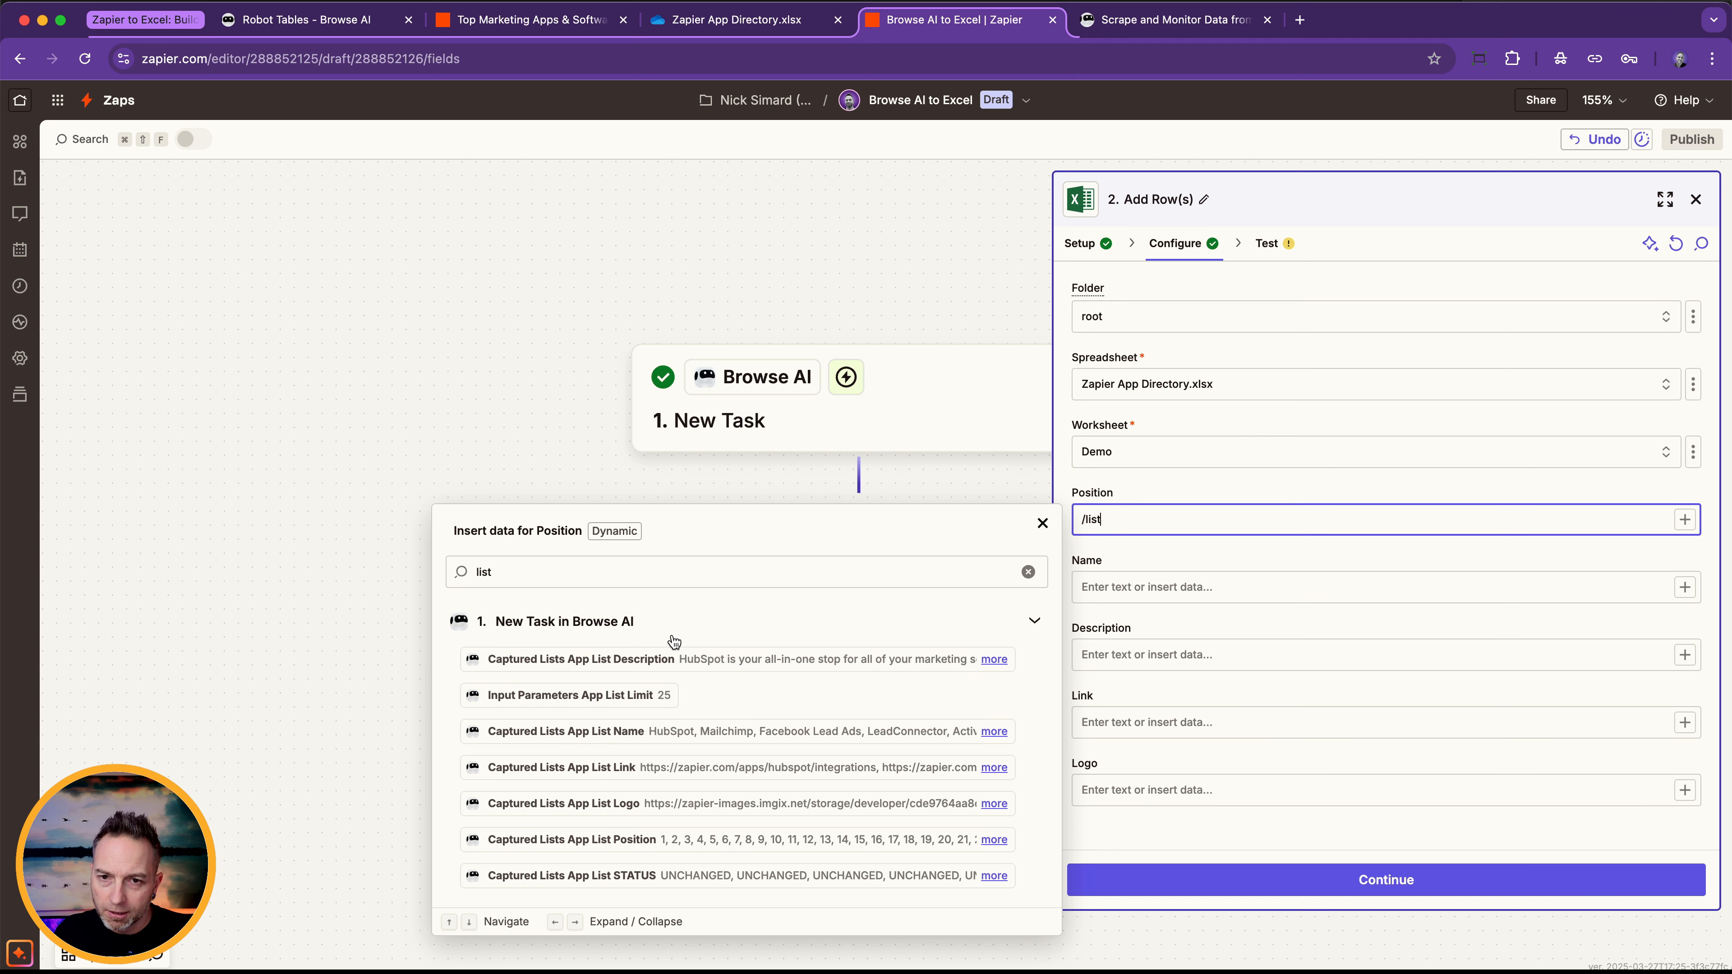
click(695, 839)
click(1093, 580)
text(/list)
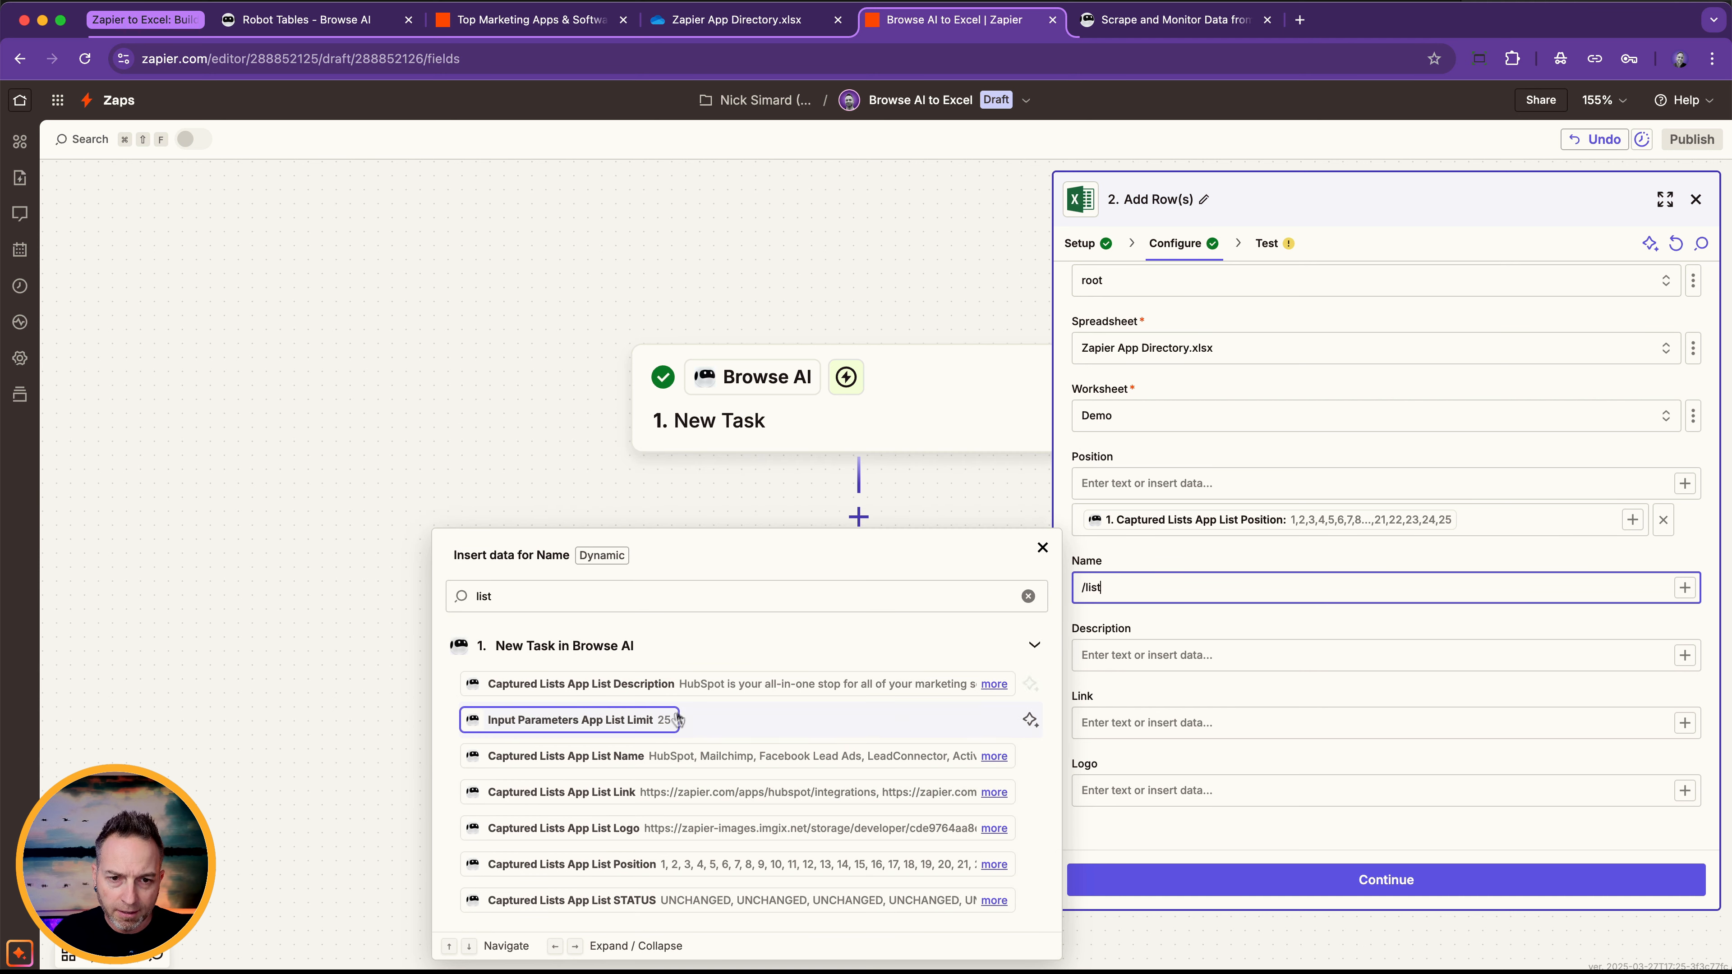
click(677, 756)
Map the Description, Link and Logo columns to the matching Captured Lists App List values from the New Task trigger.
click(1106, 652)
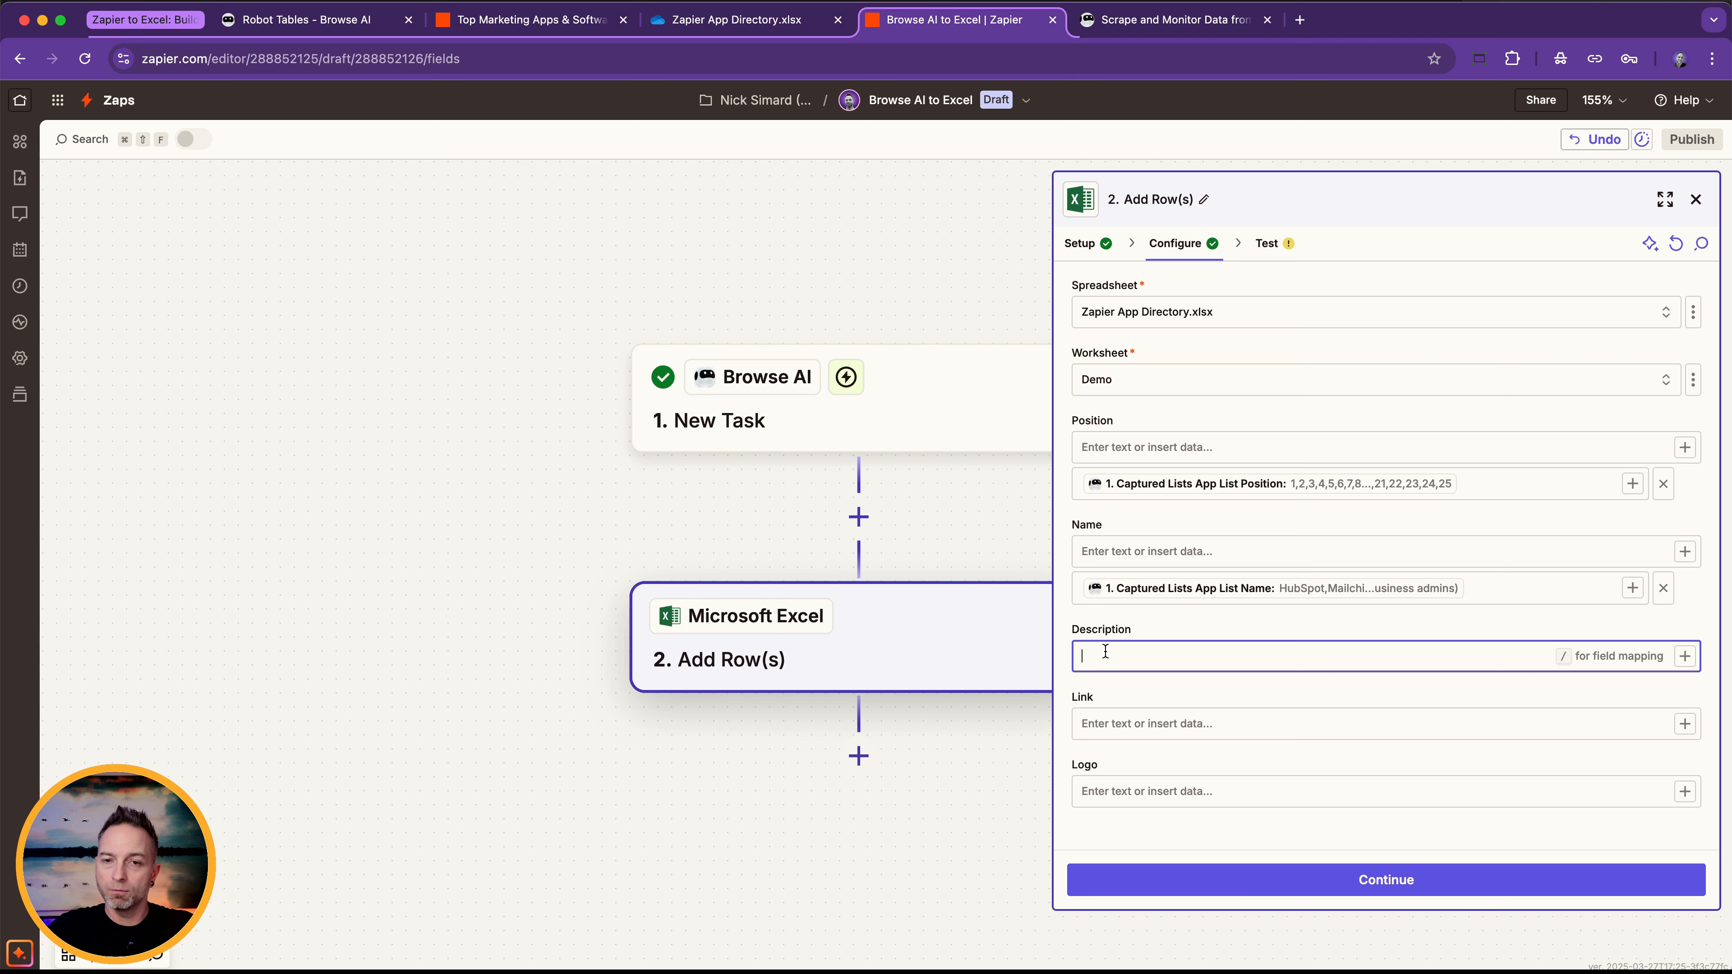
text(/list)
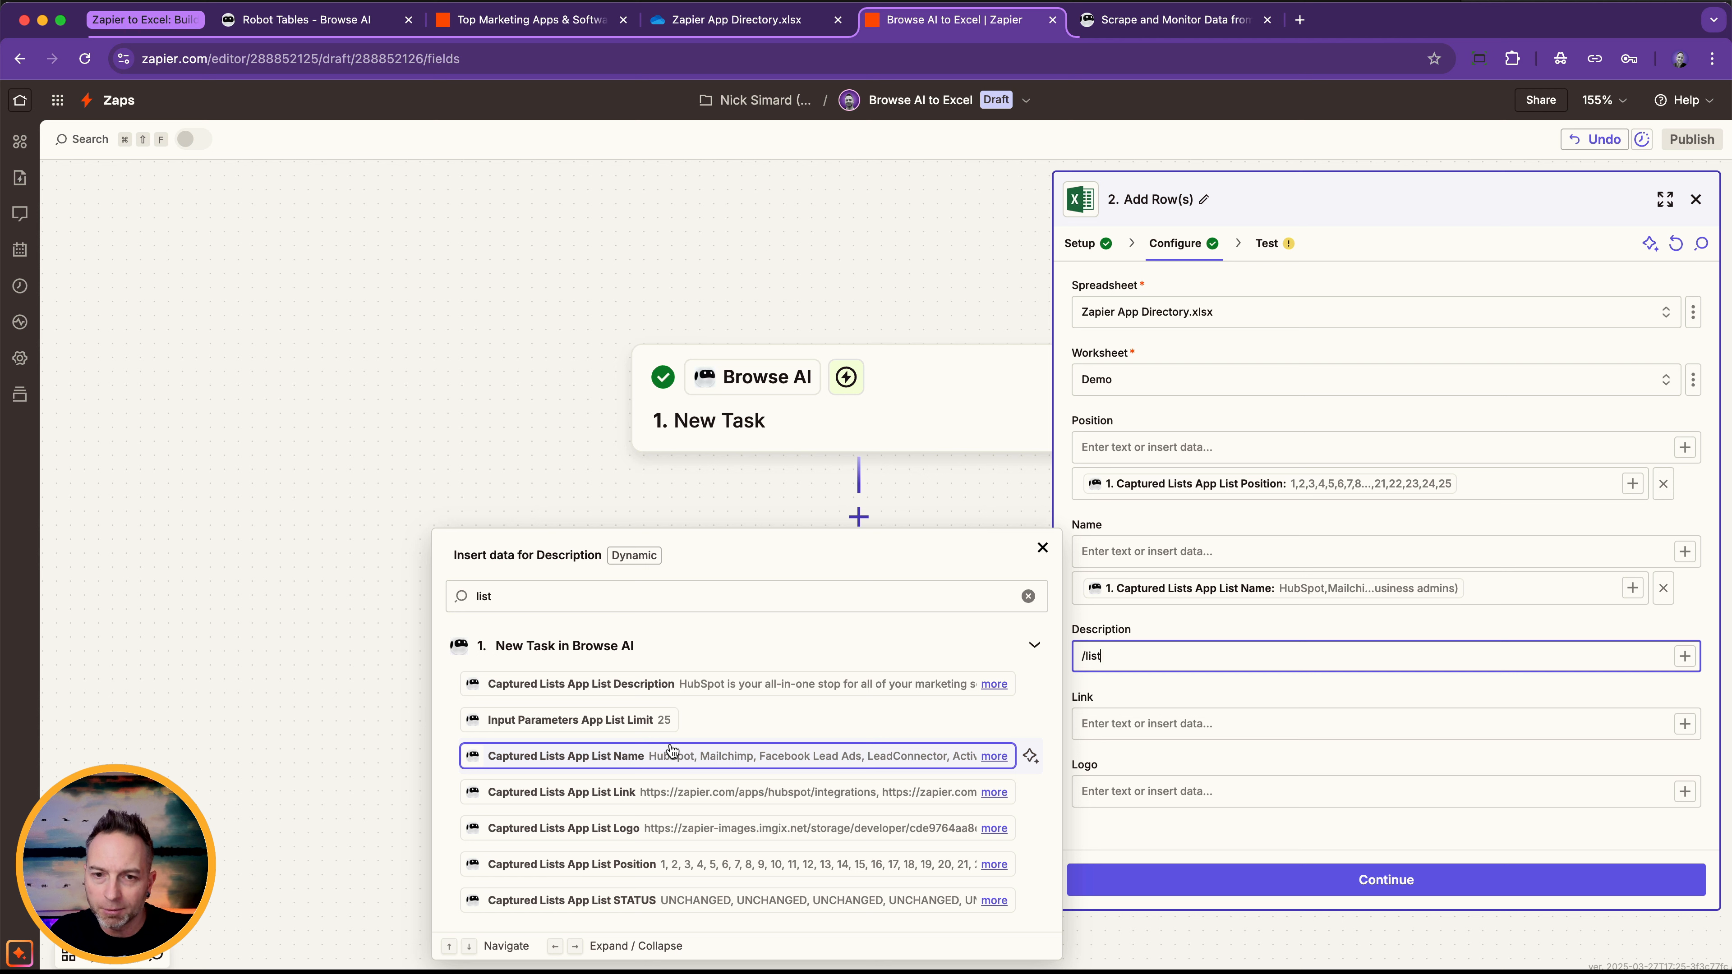
click(688, 684)
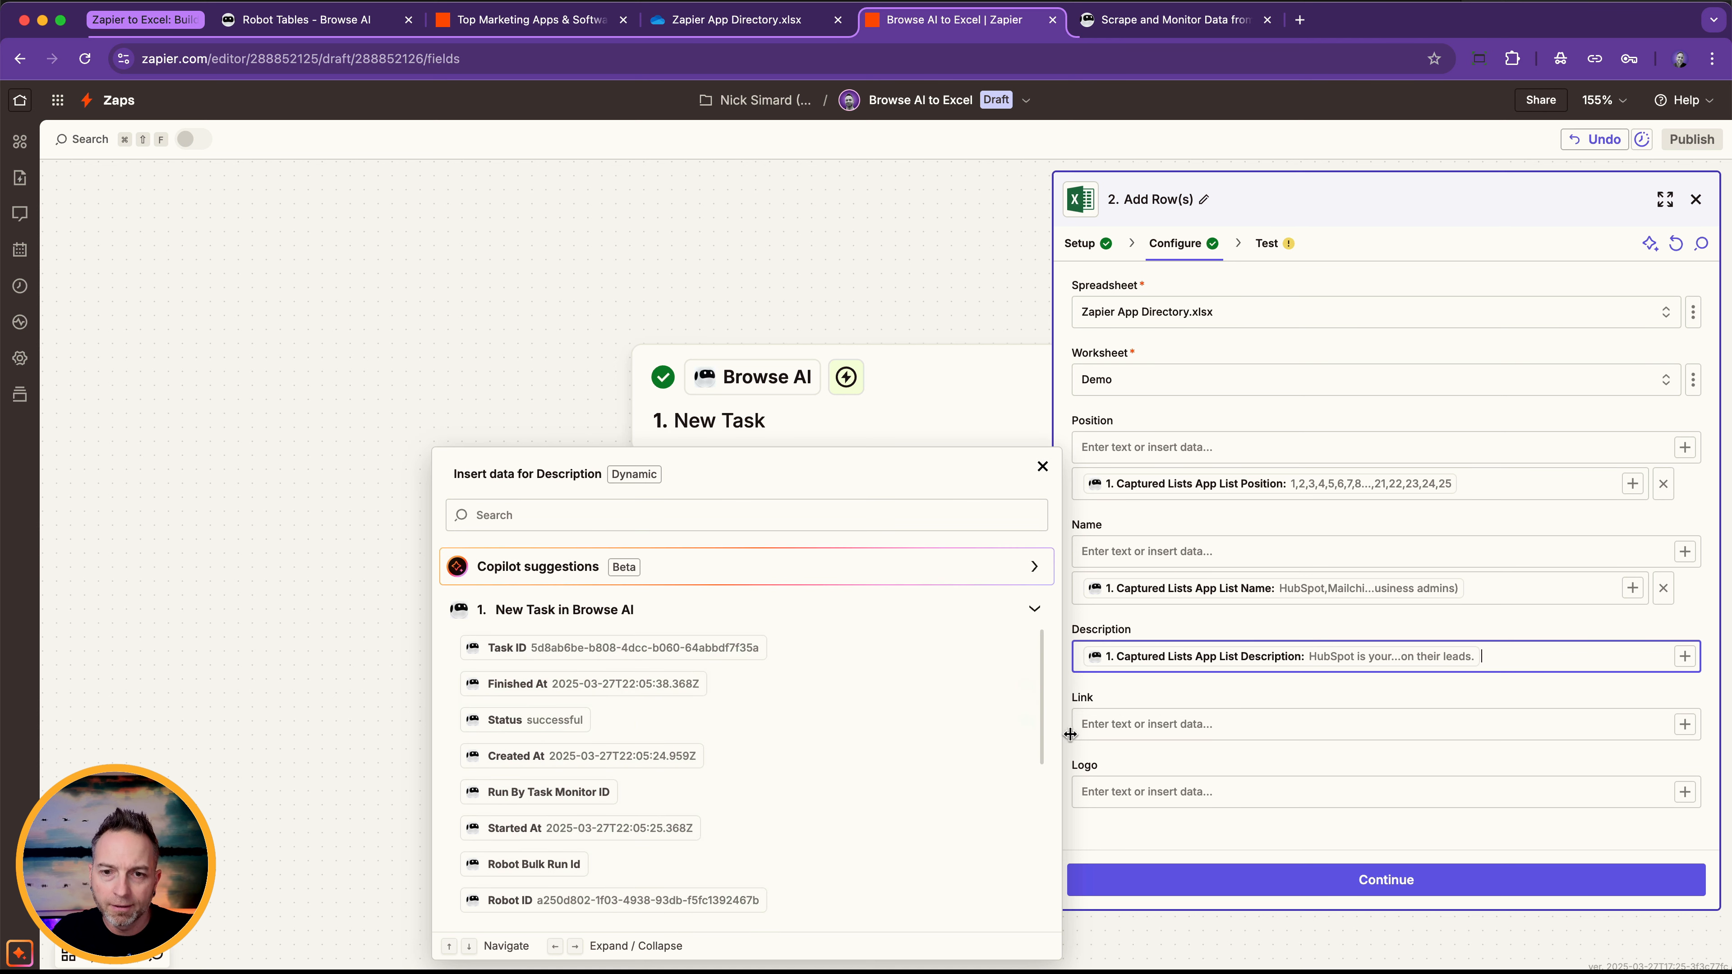
click(1090, 728)
text(/list)
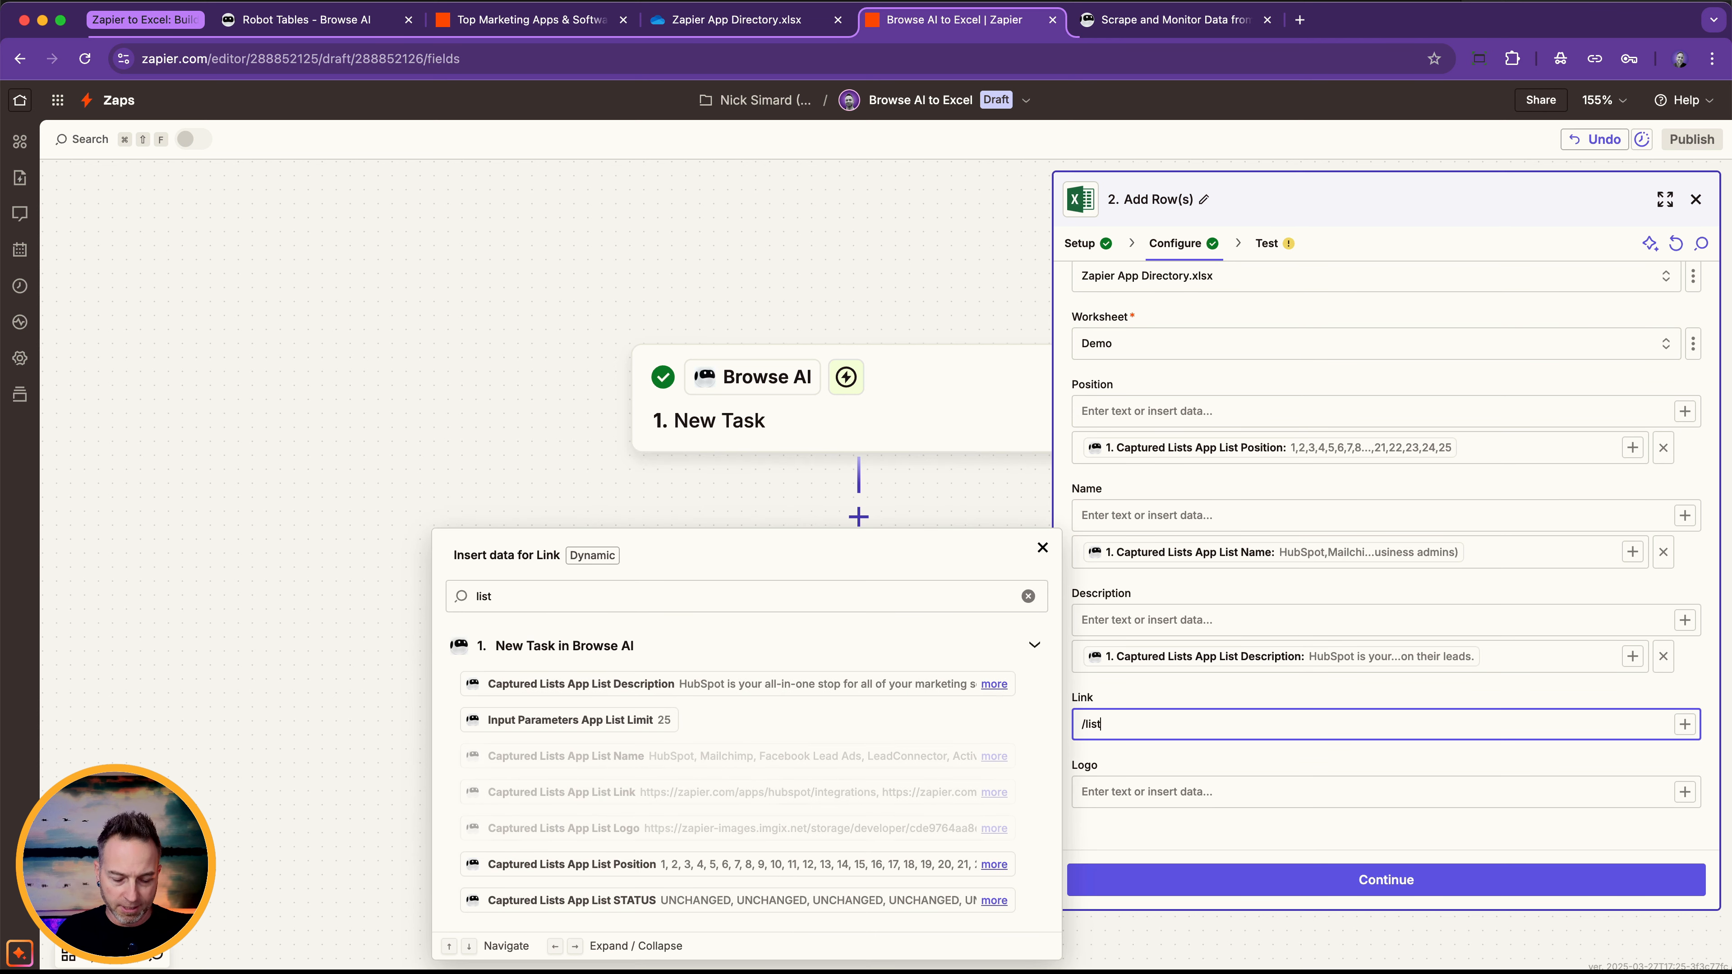
click(806, 792)
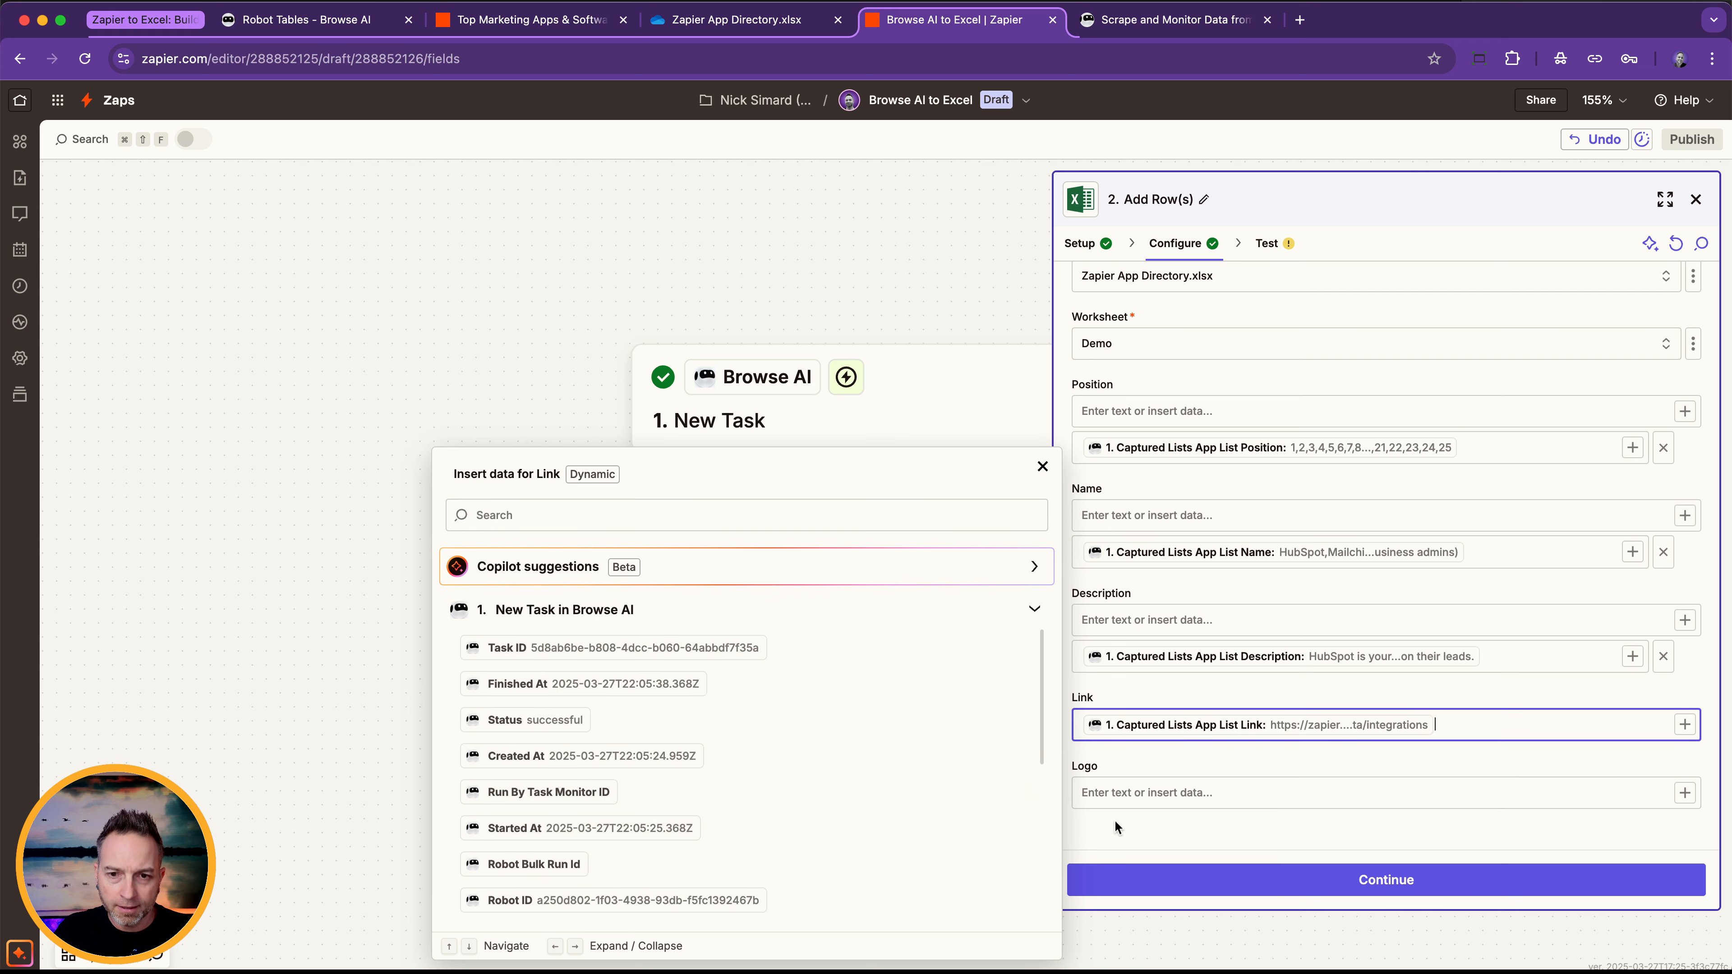
click(1103, 792)
text(/list)
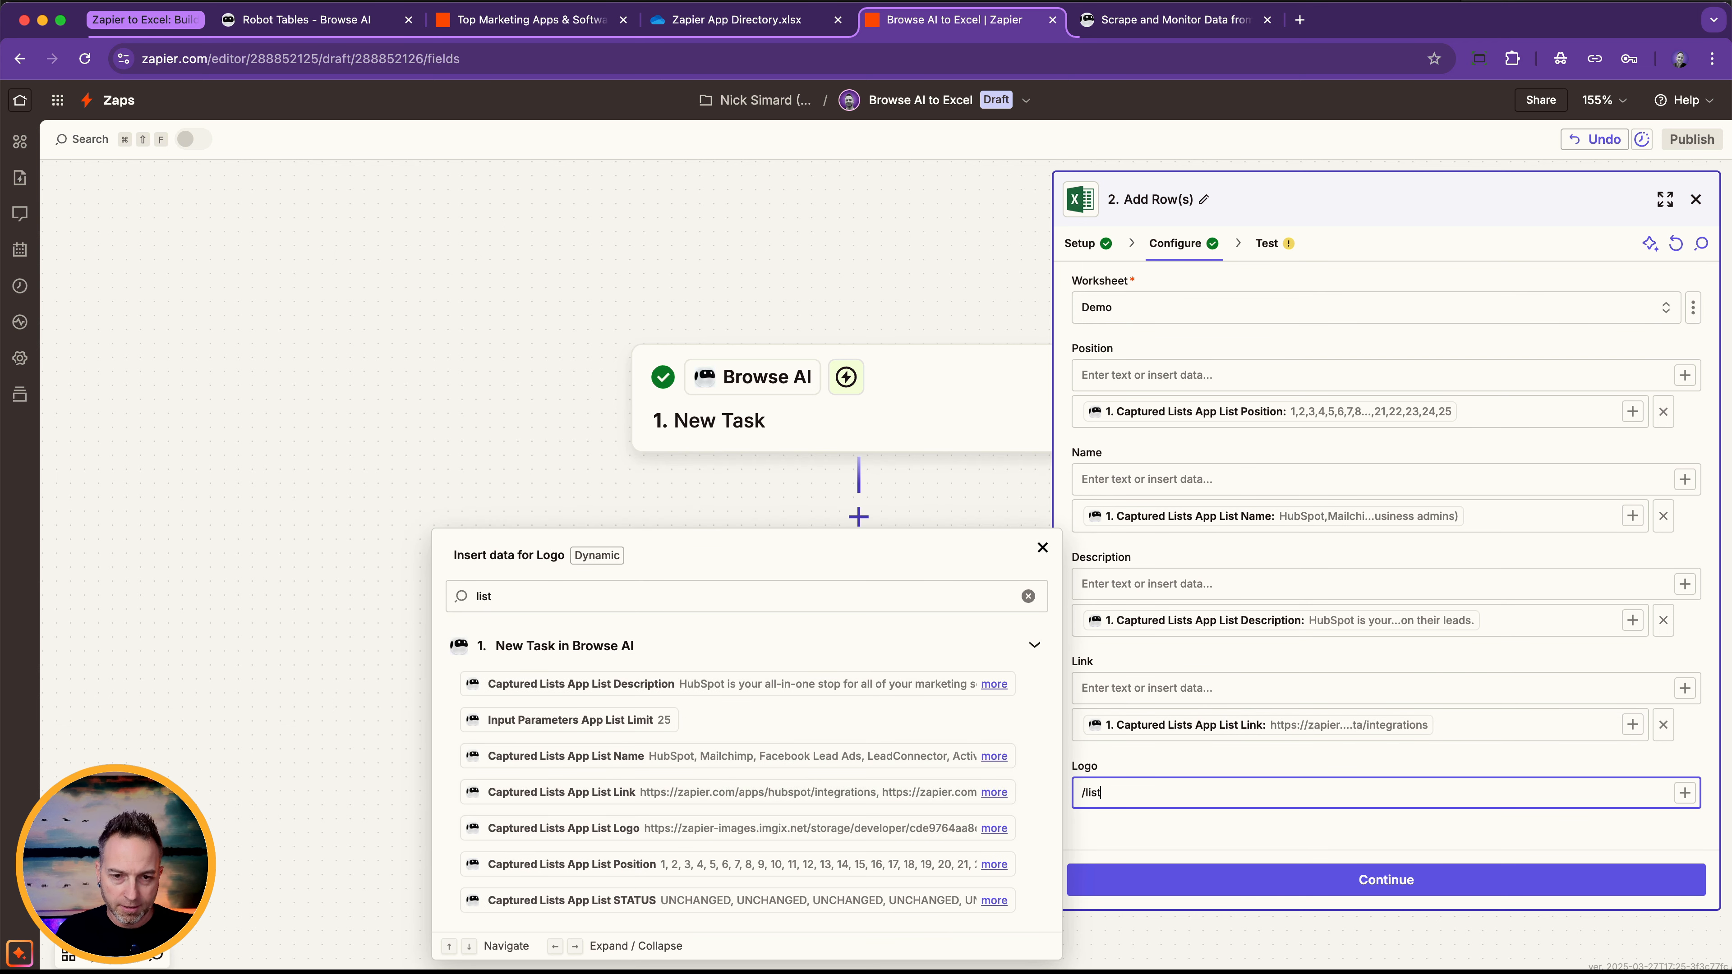
click(846, 828)
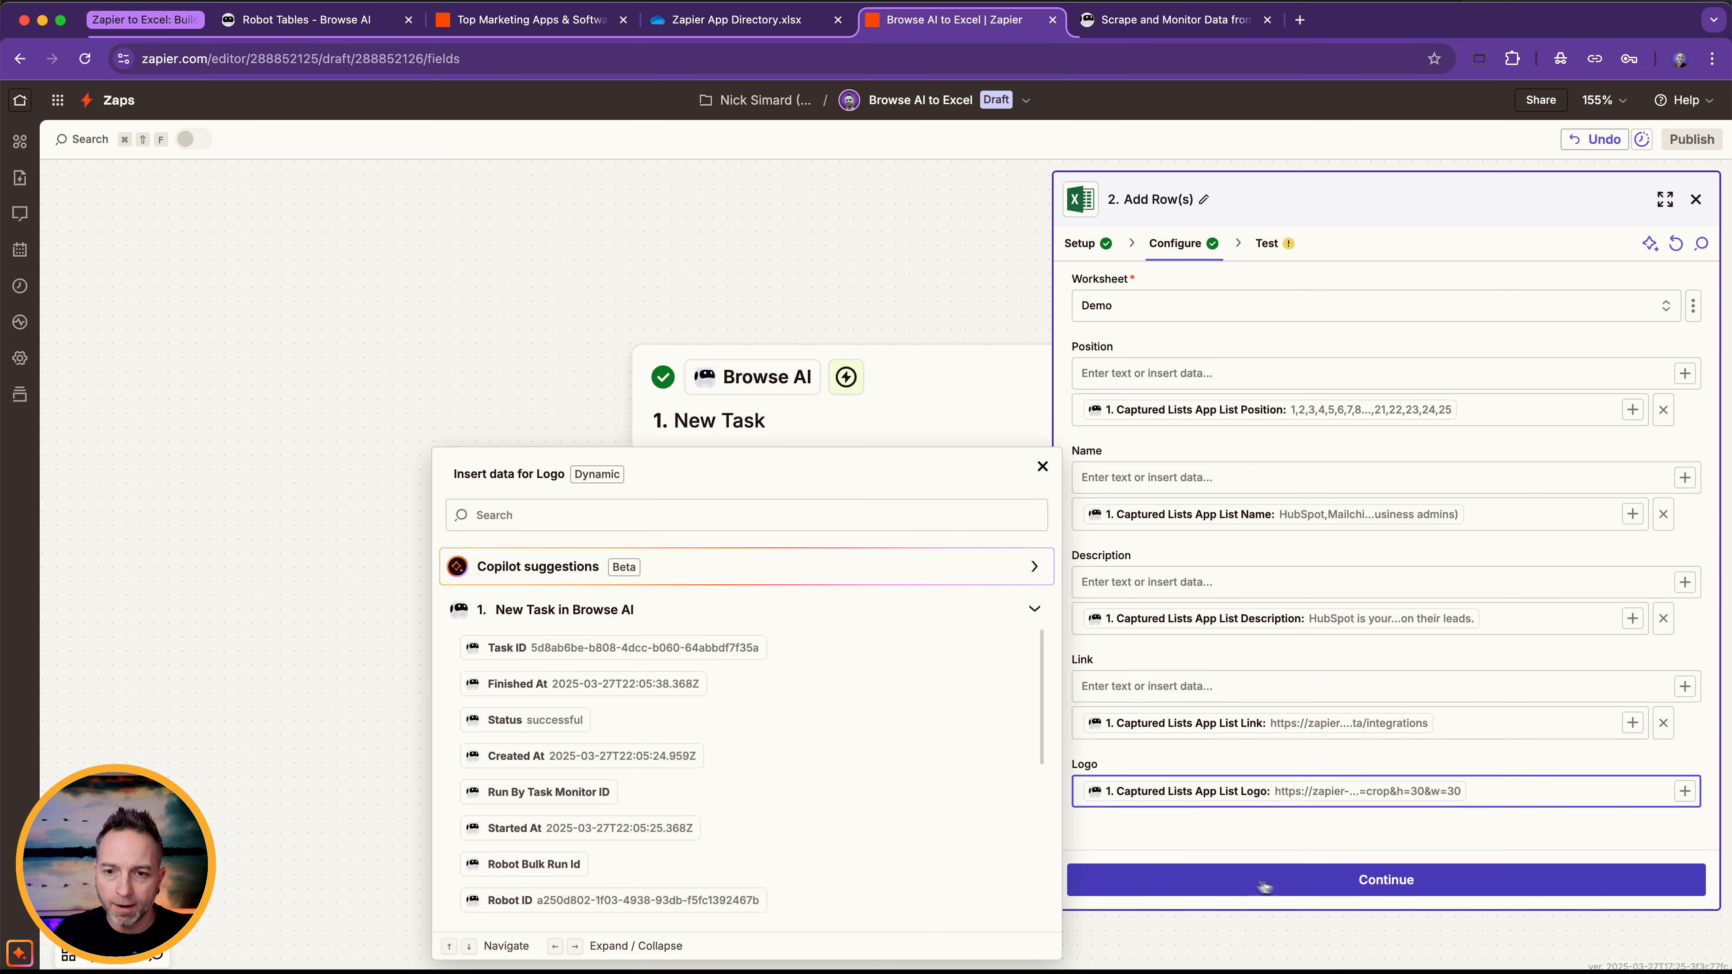
Test the Add Row(s) step and check the sent rows in the reloaded Demo sheet in Excel, widening the Name and Description columns.
click(1300, 885)
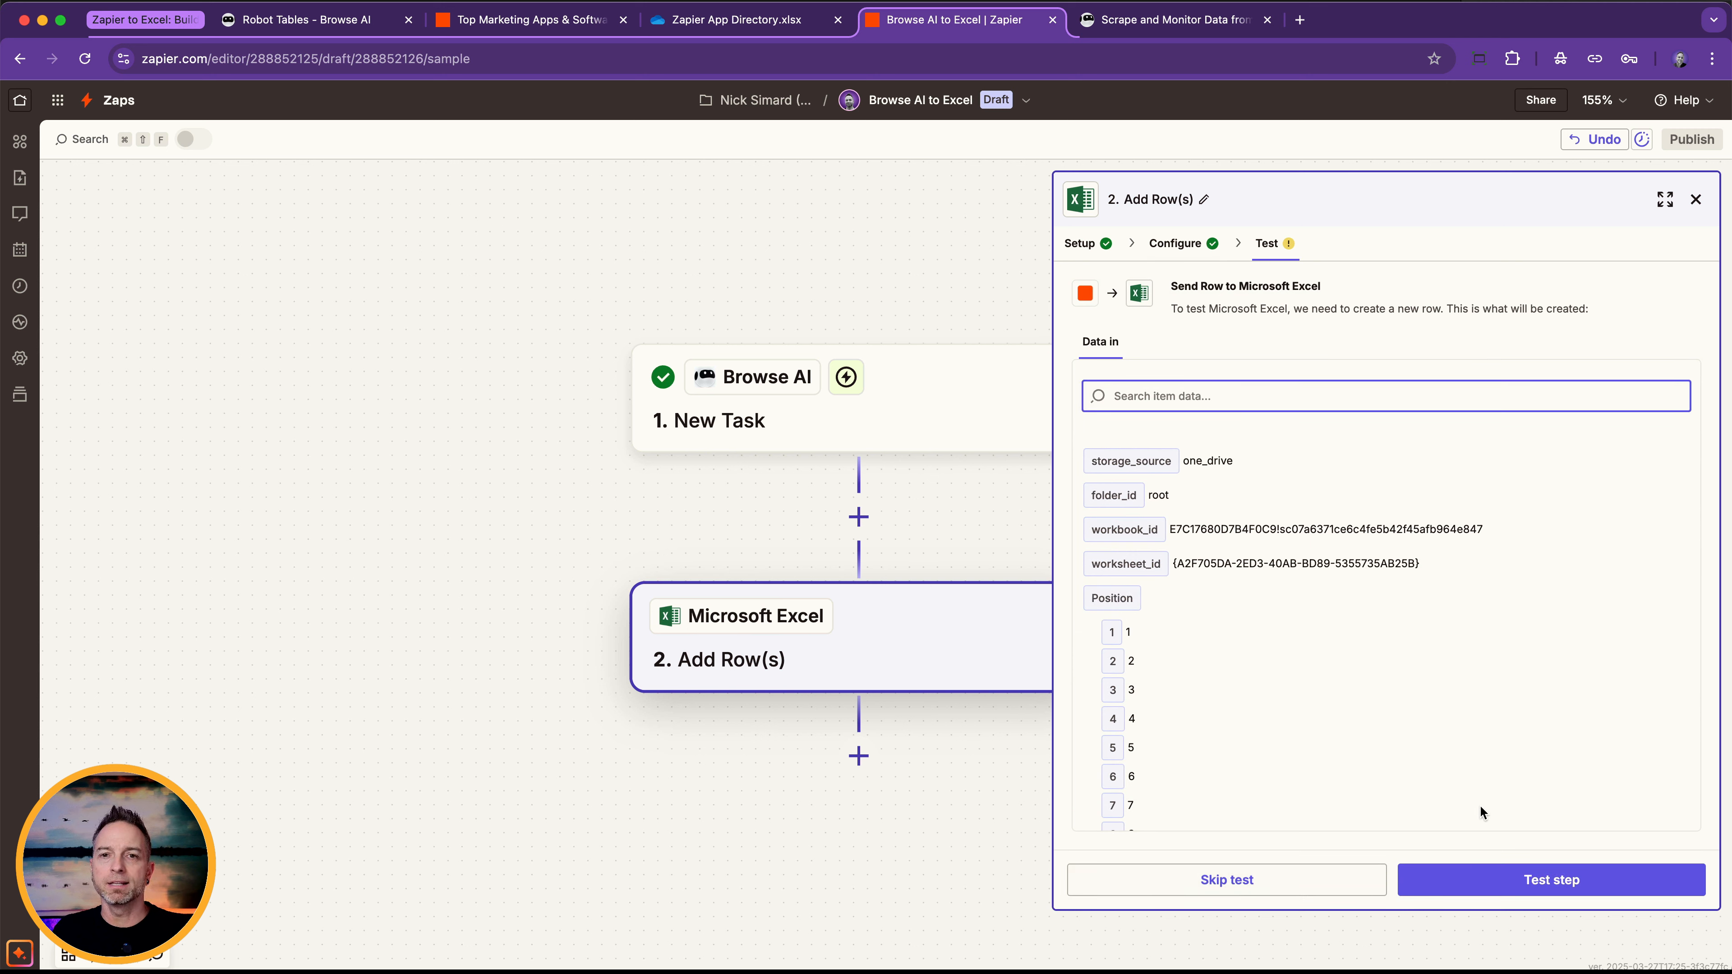
click(1510, 883)
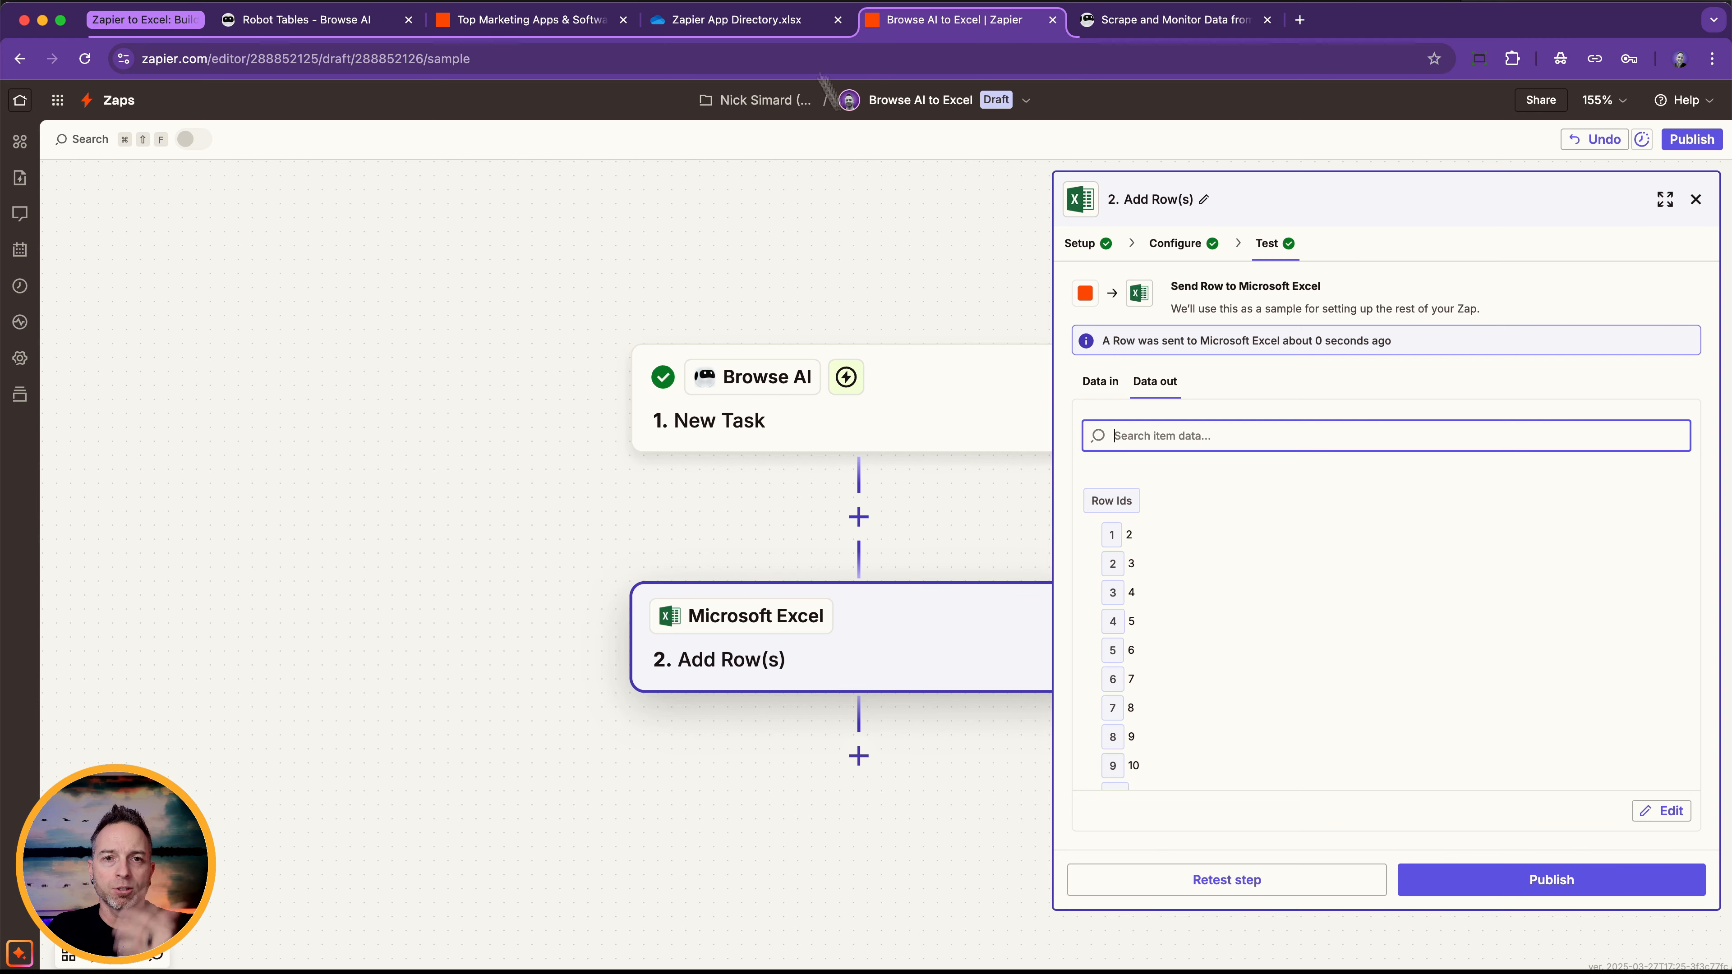
click(780, 30)
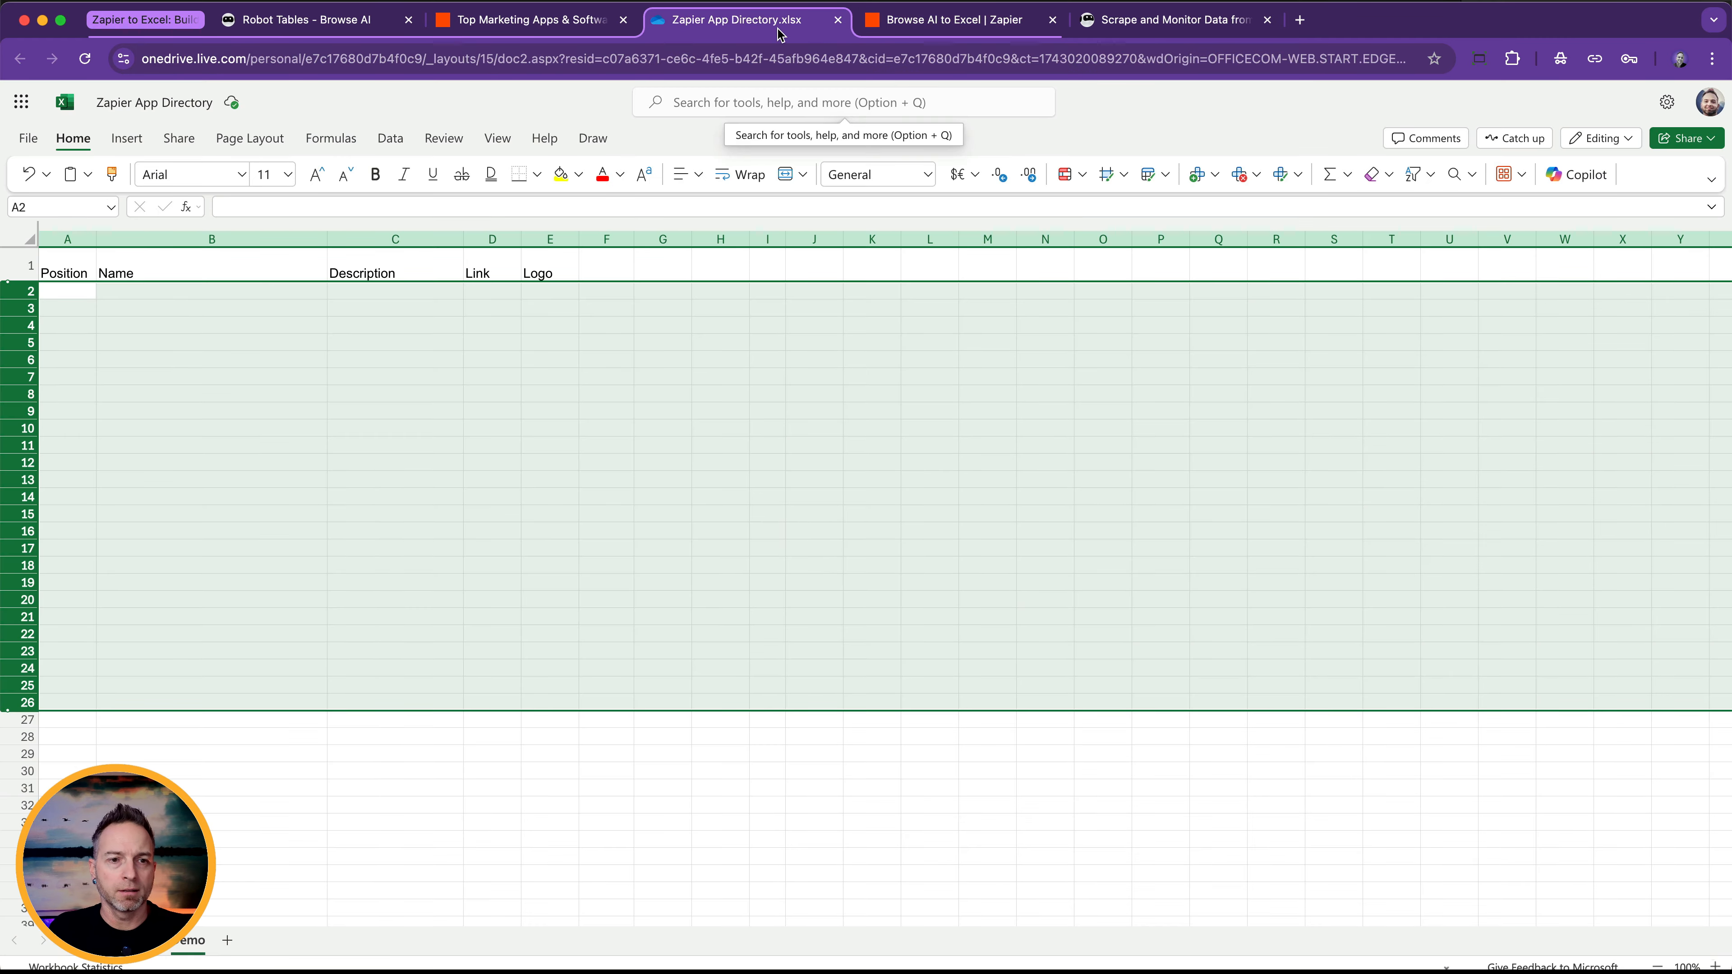
click(84, 58)
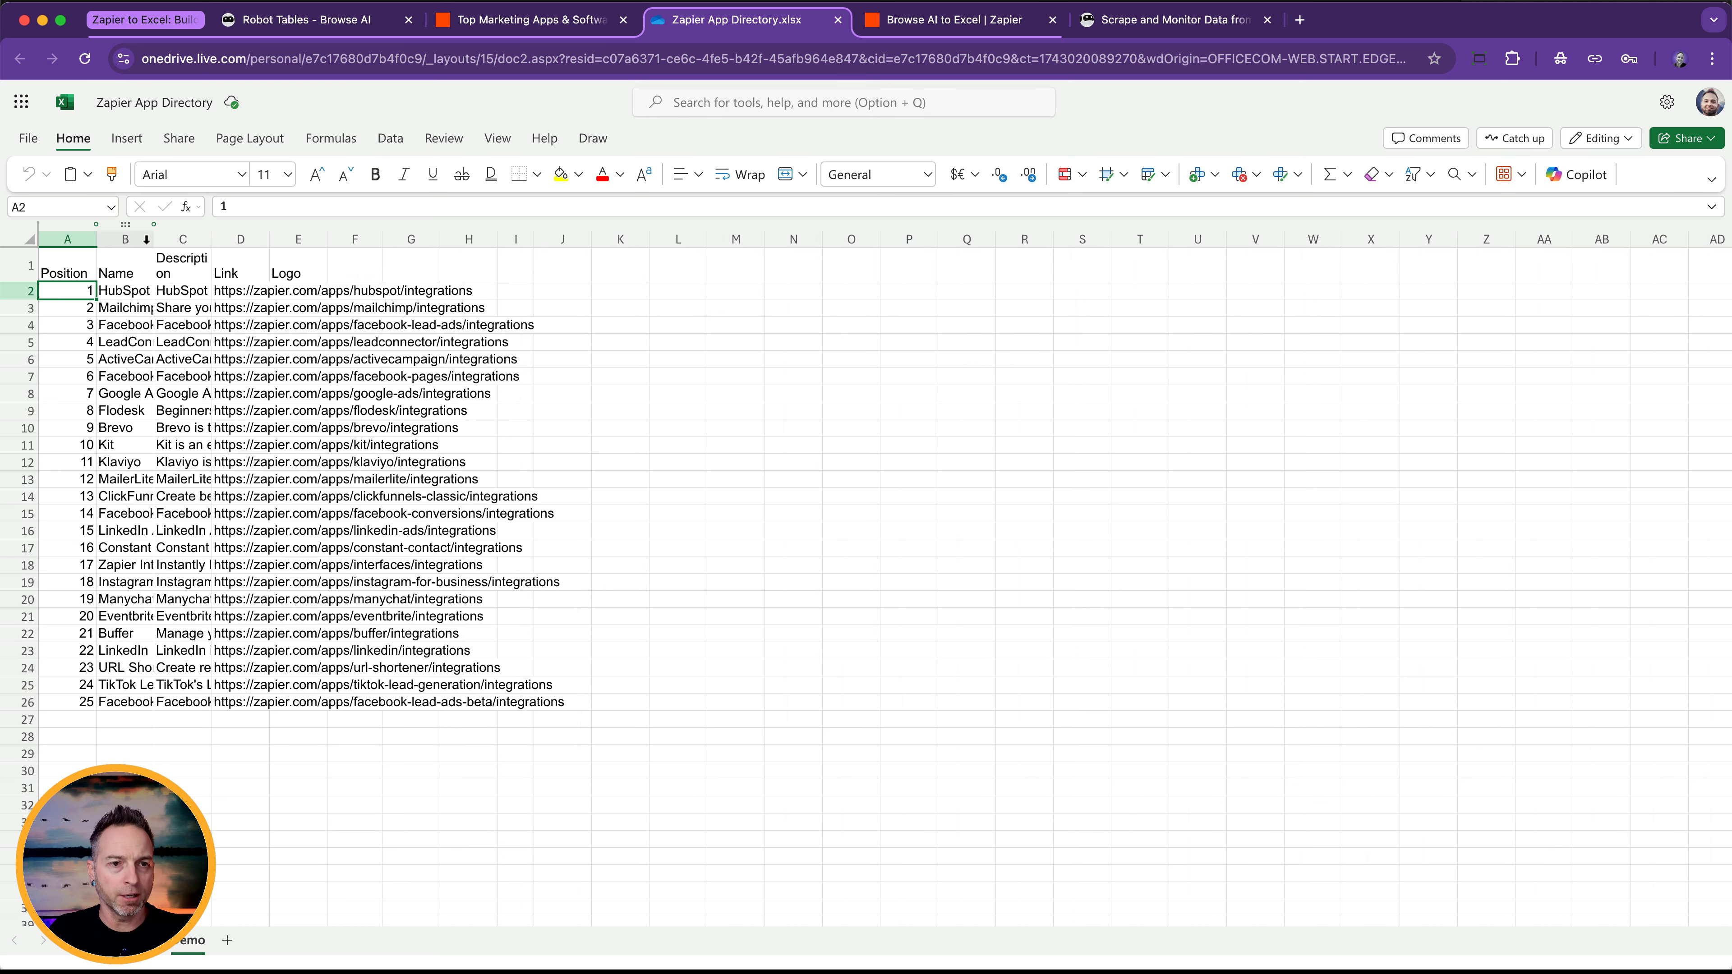
drag(150, 240, 363, 240)
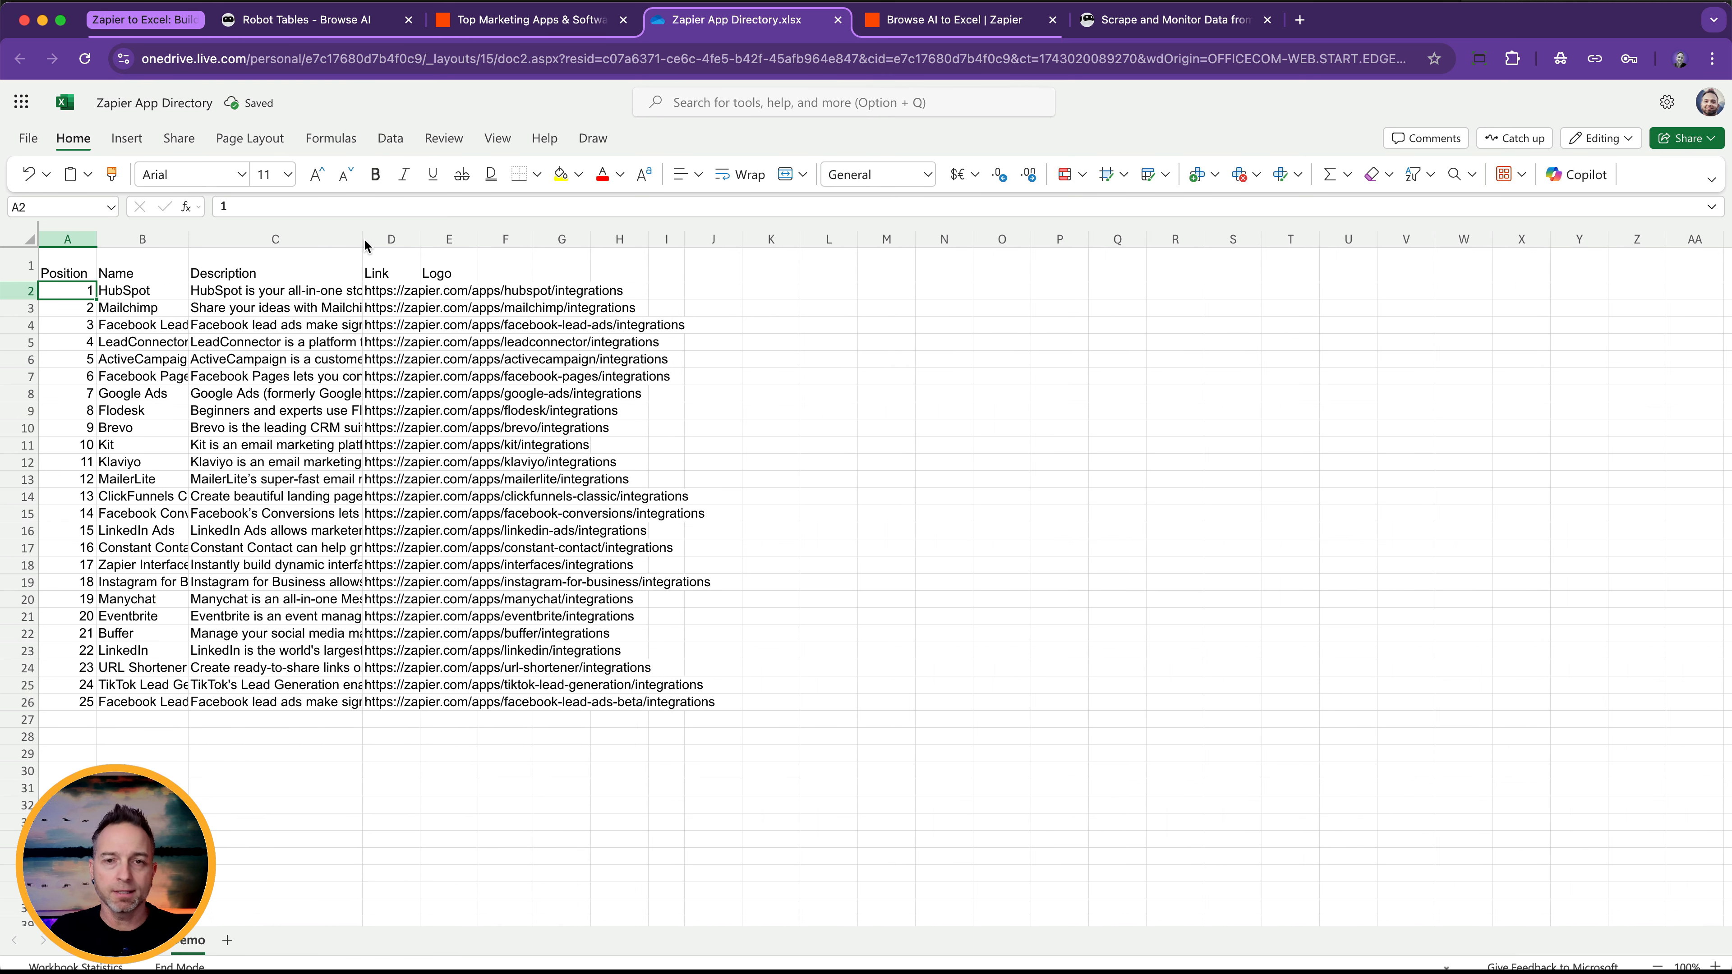
Return to the Browse AI to Excel Zap in Zapier and publish it.
click(940, 13)
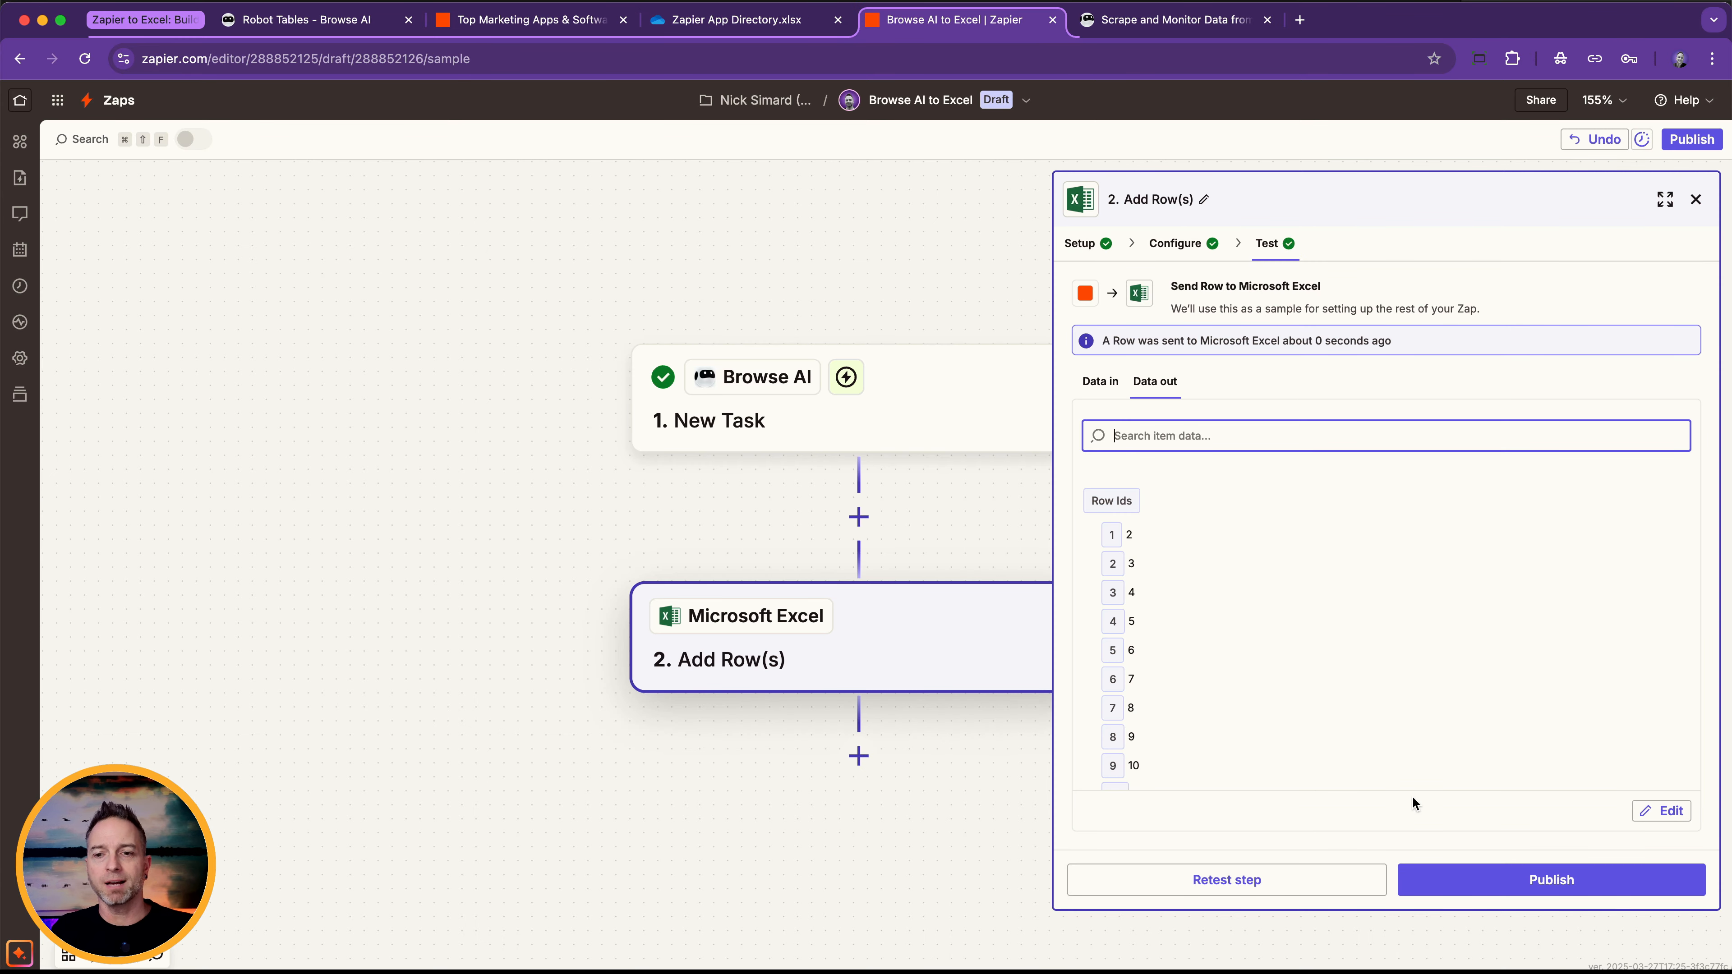
click(1529, 872)
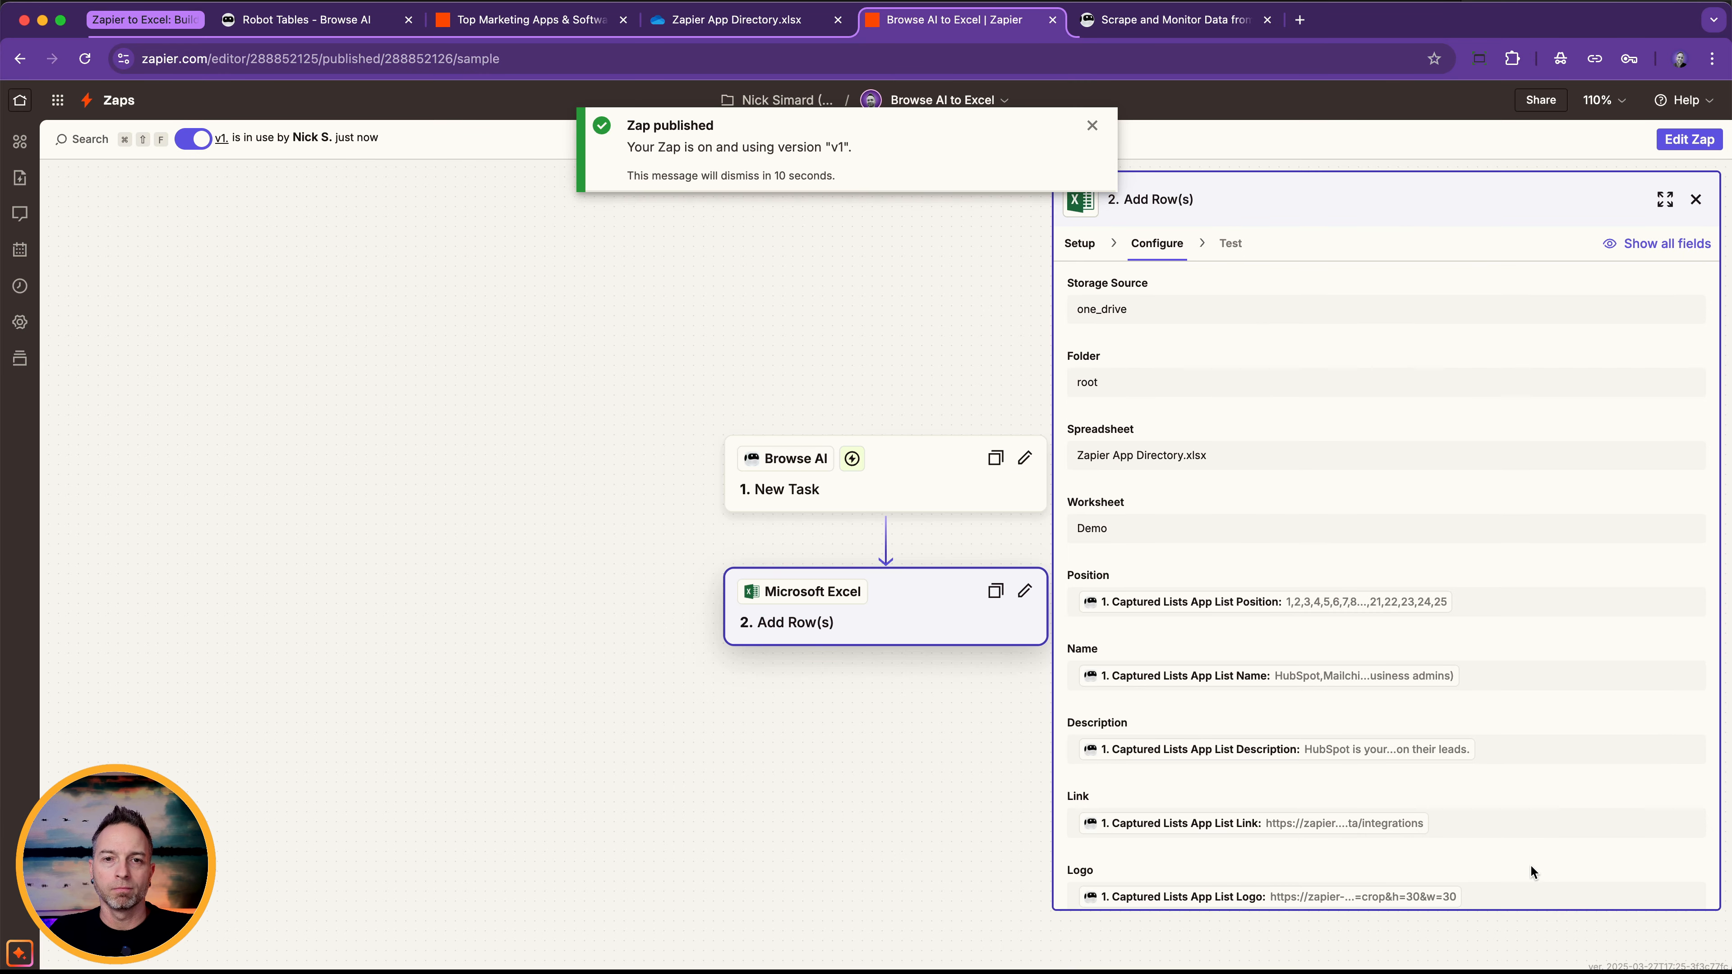
Open the Sales & CRM category in the Zapier app directory and copy its page URL.
click(560, 31)
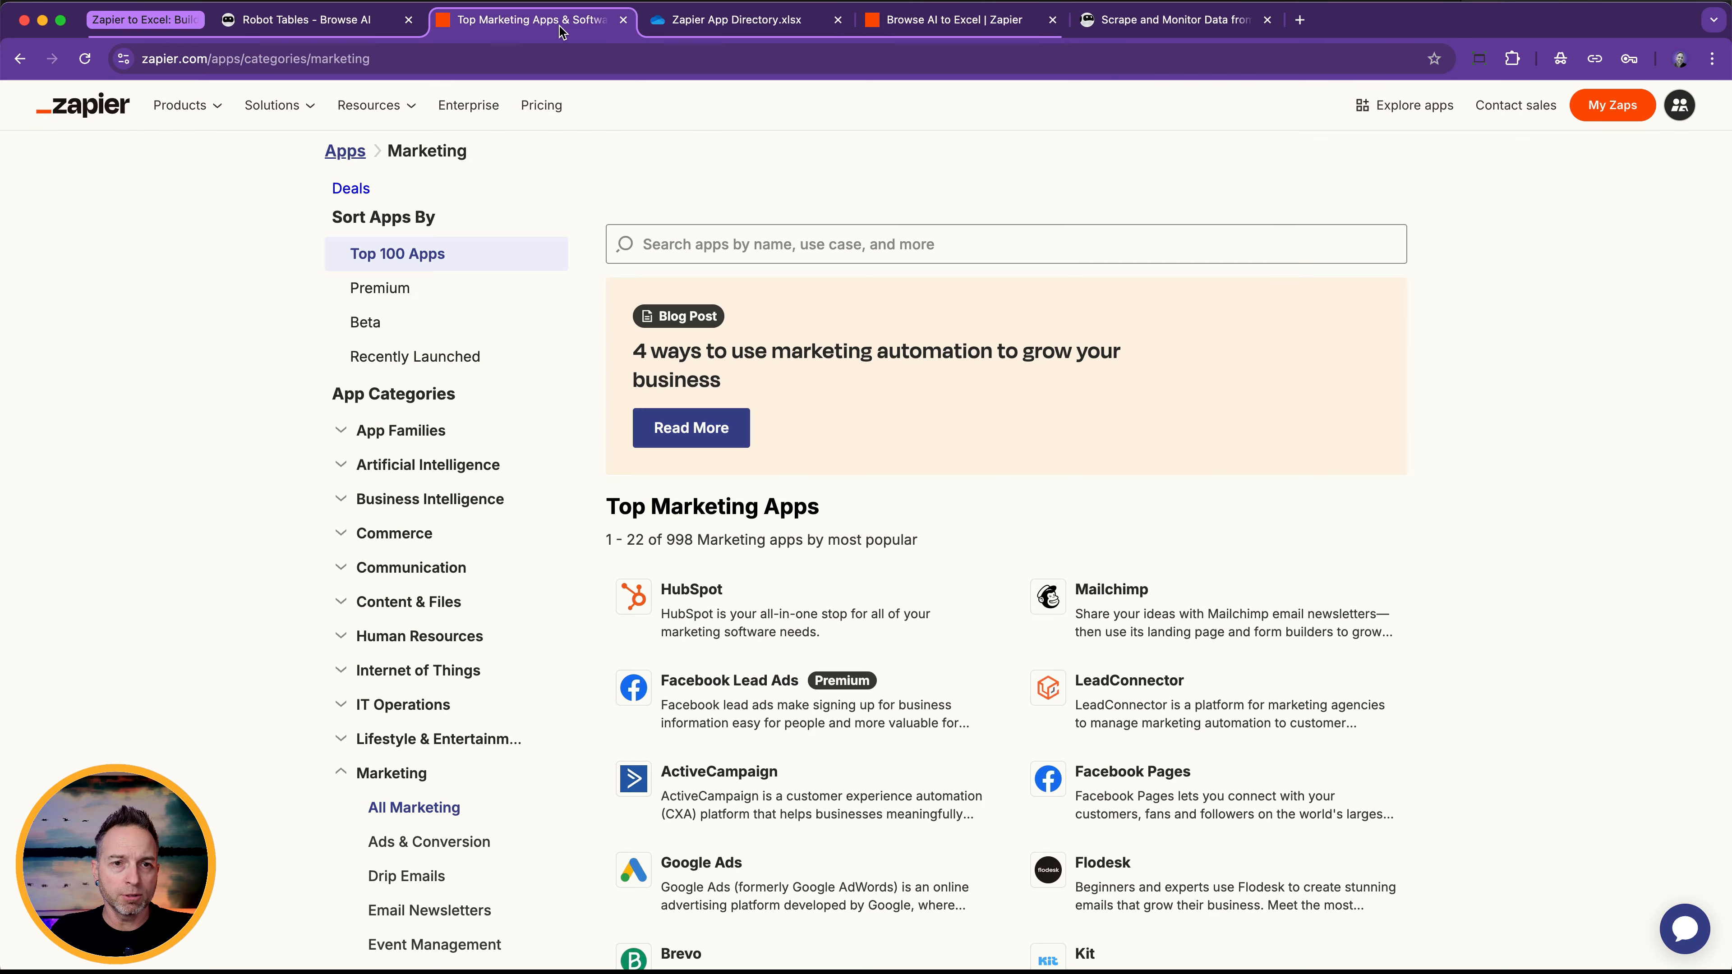
scroll(425, 659, down, 8)
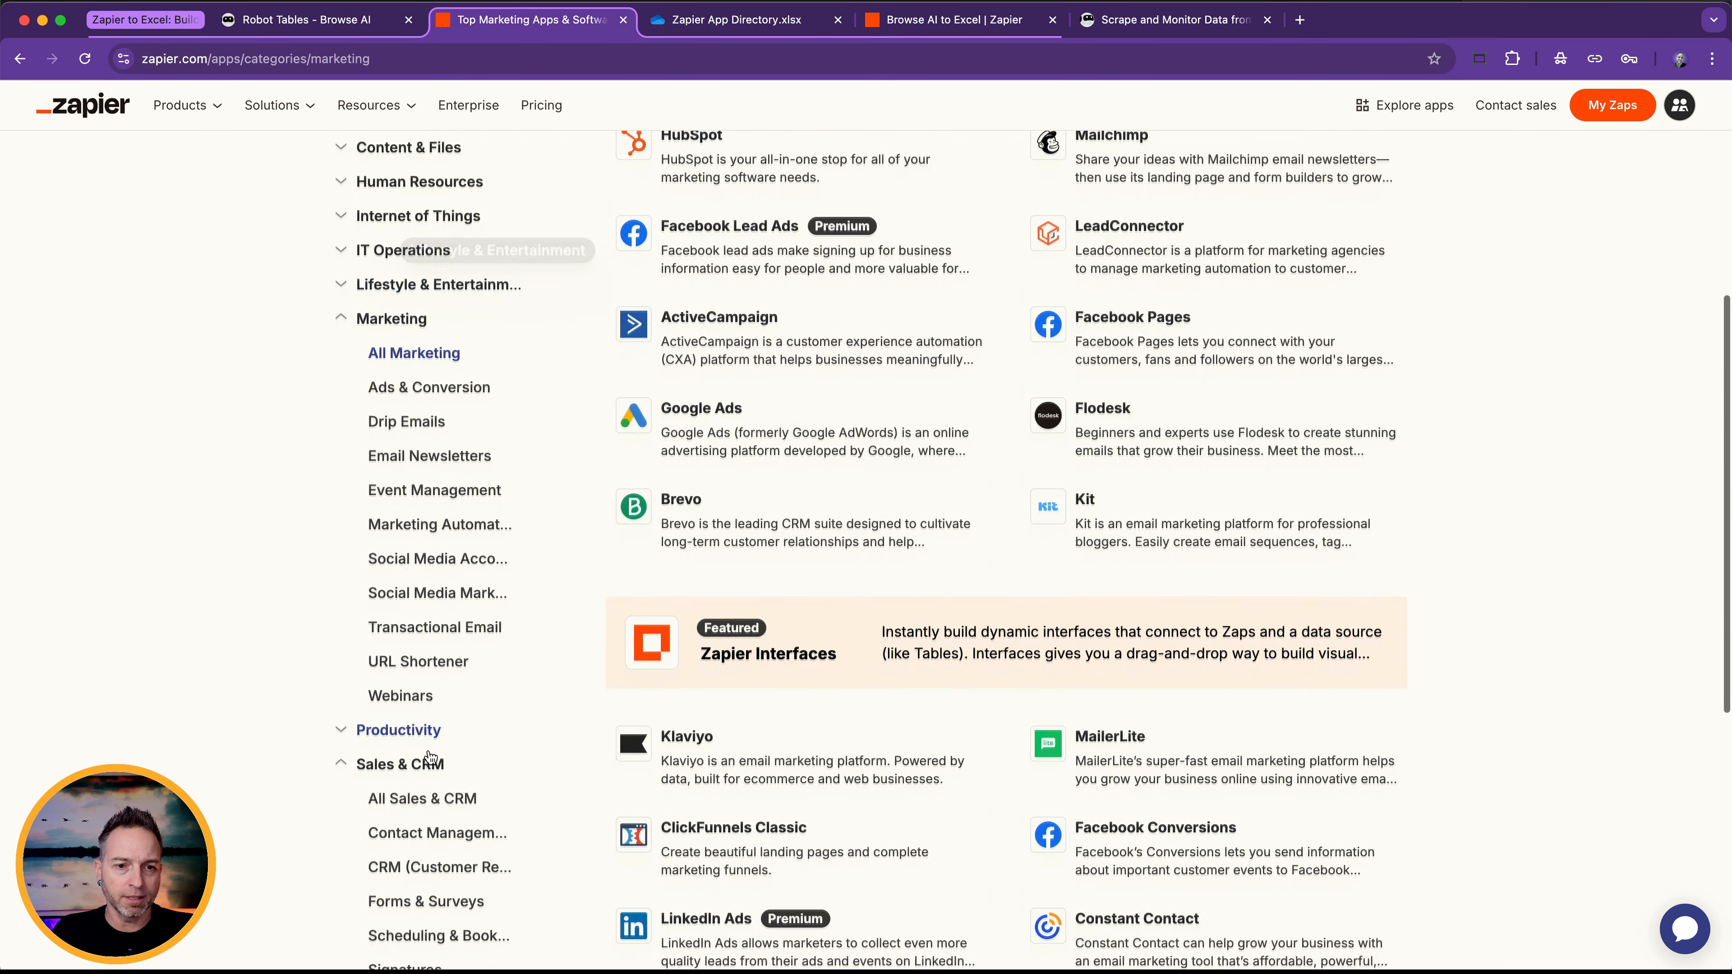
click(428, 760)
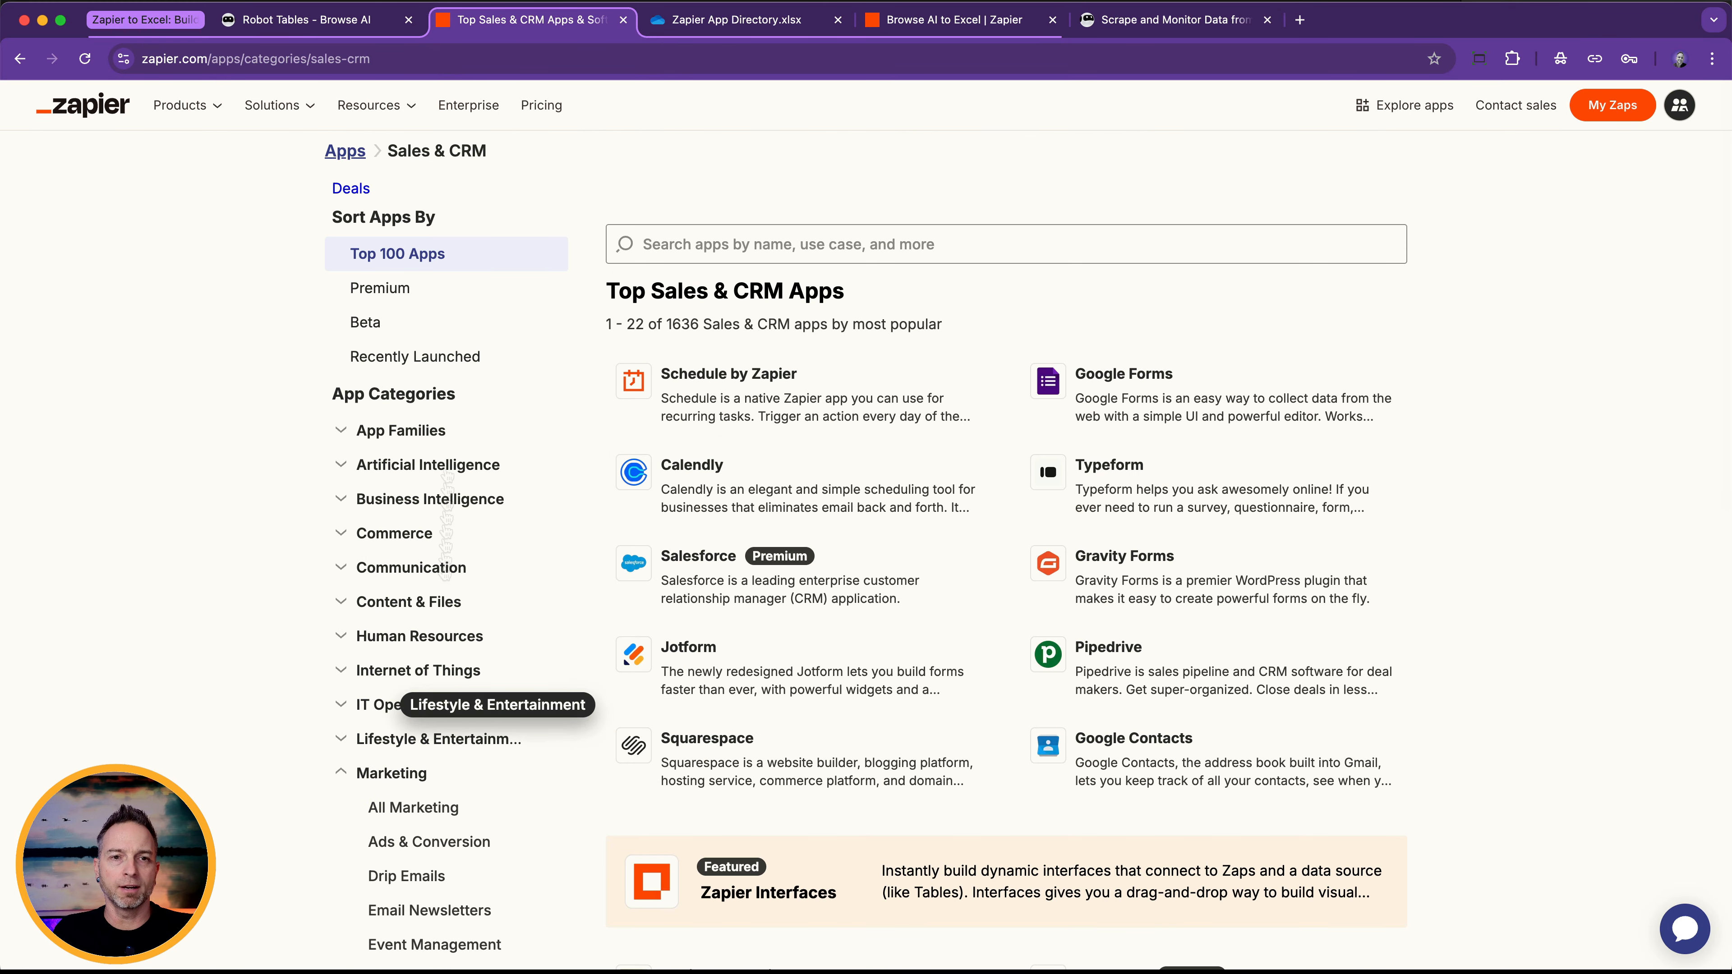
click(318, 63)
key(super+c)
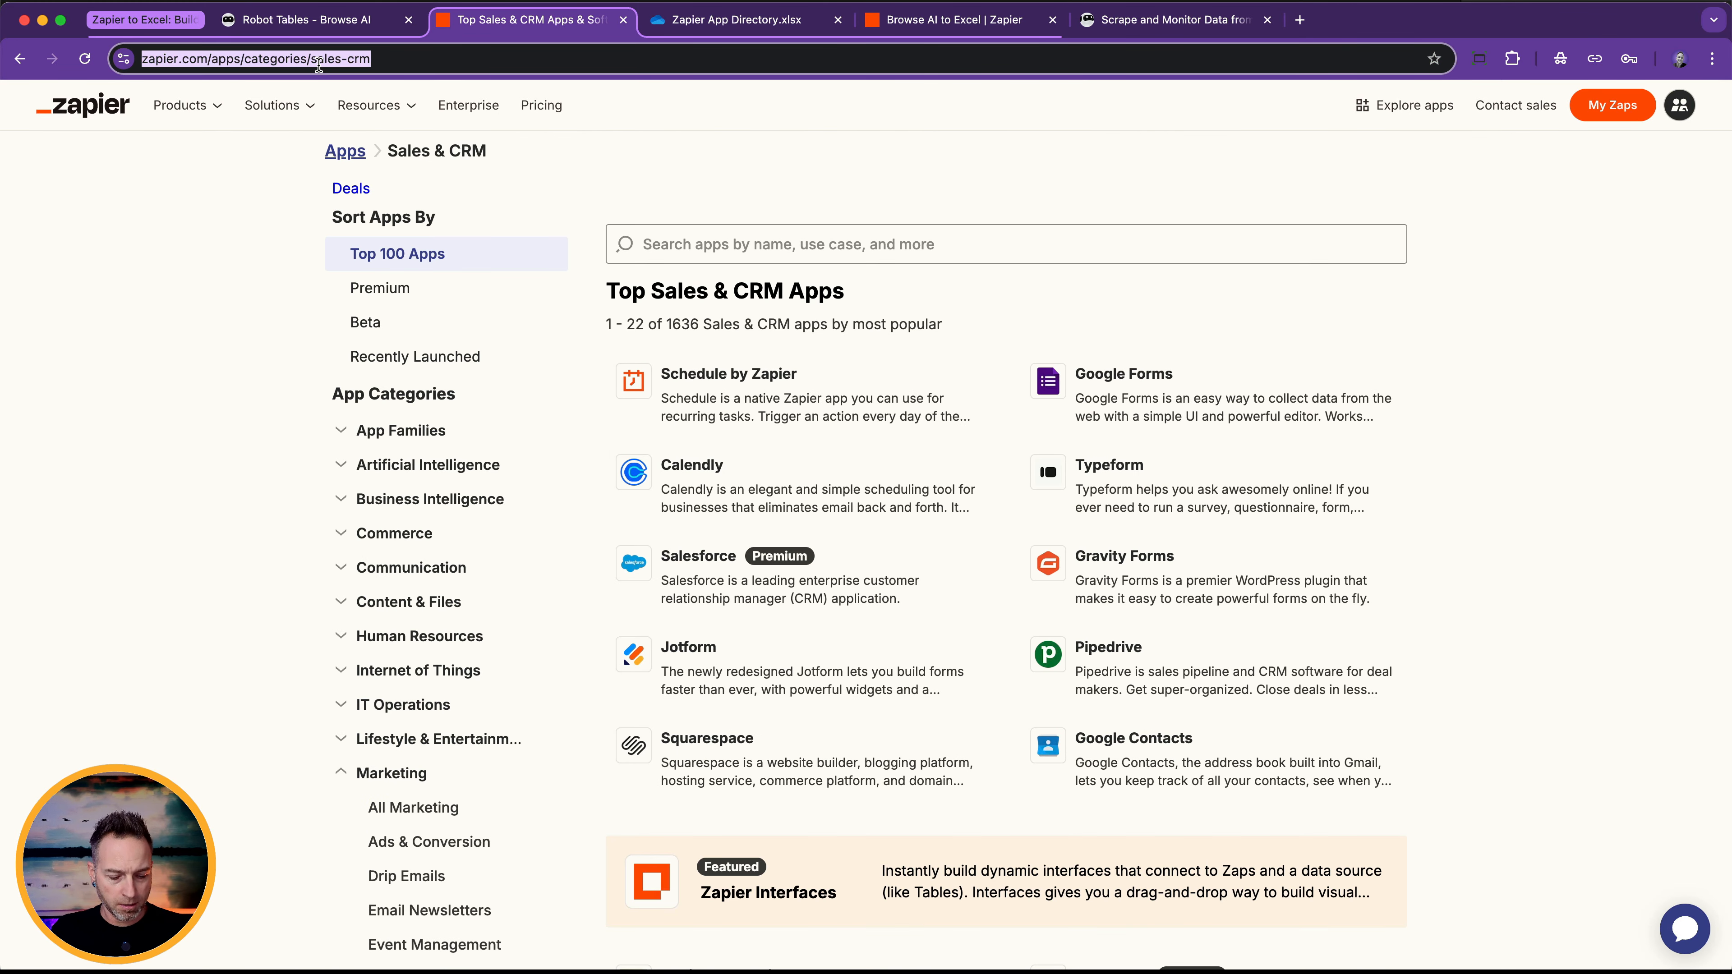
click(303, 20)
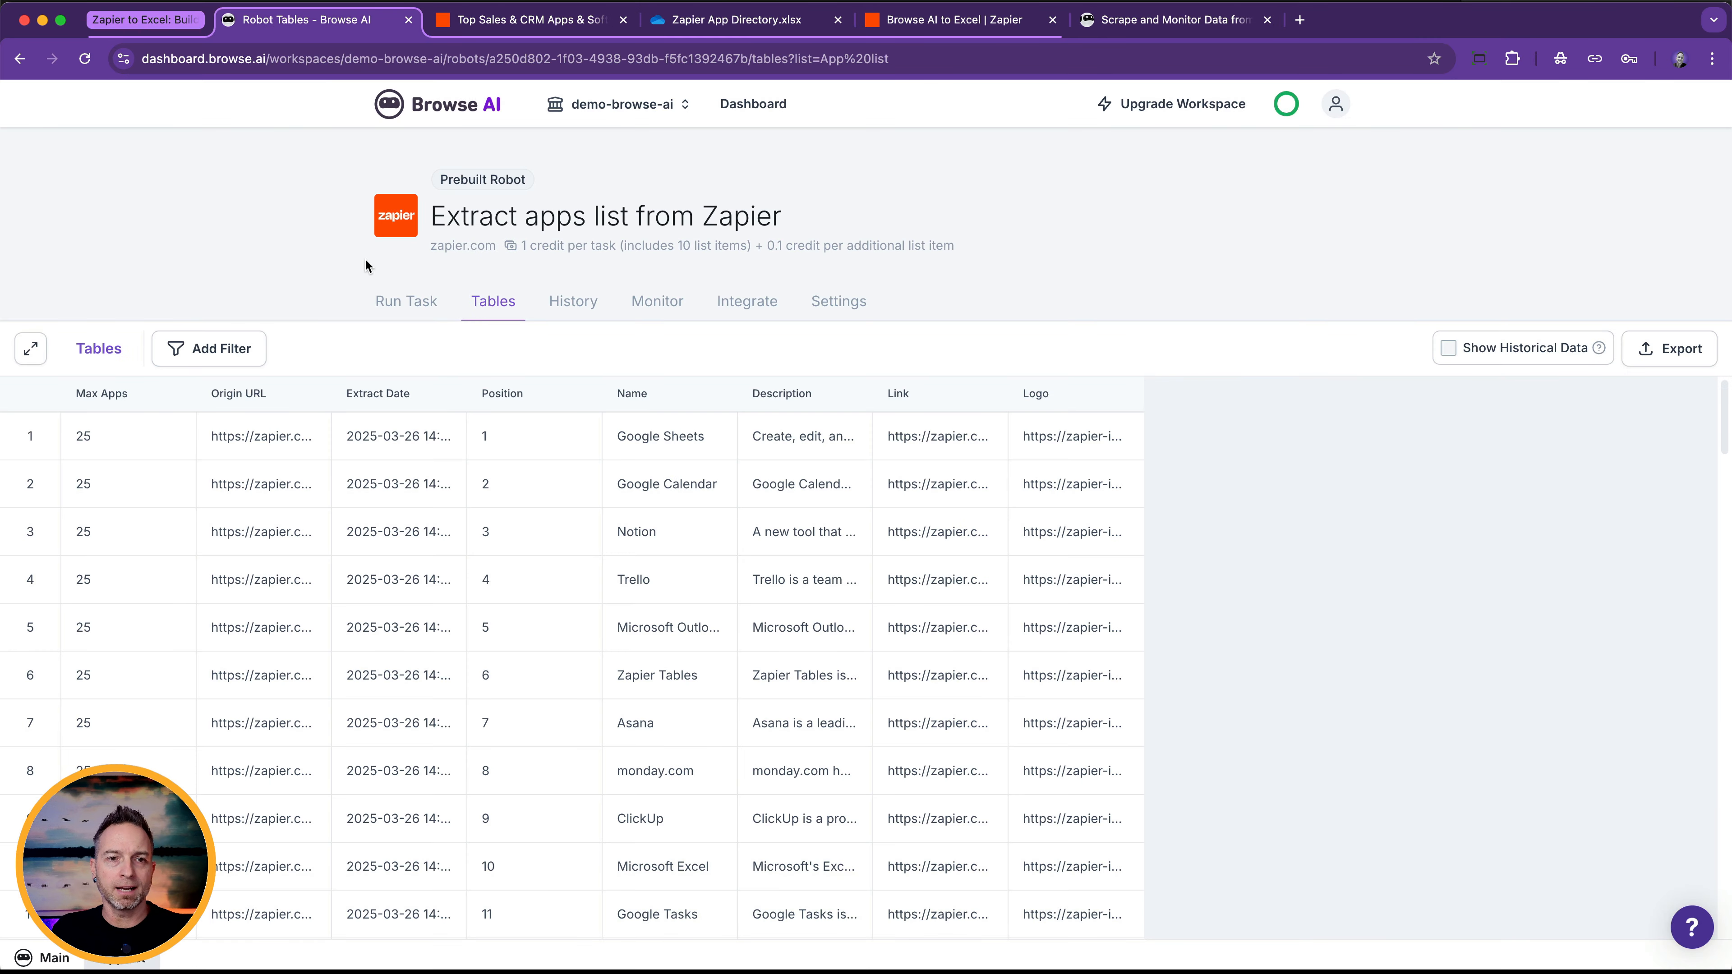
click(398, 301)
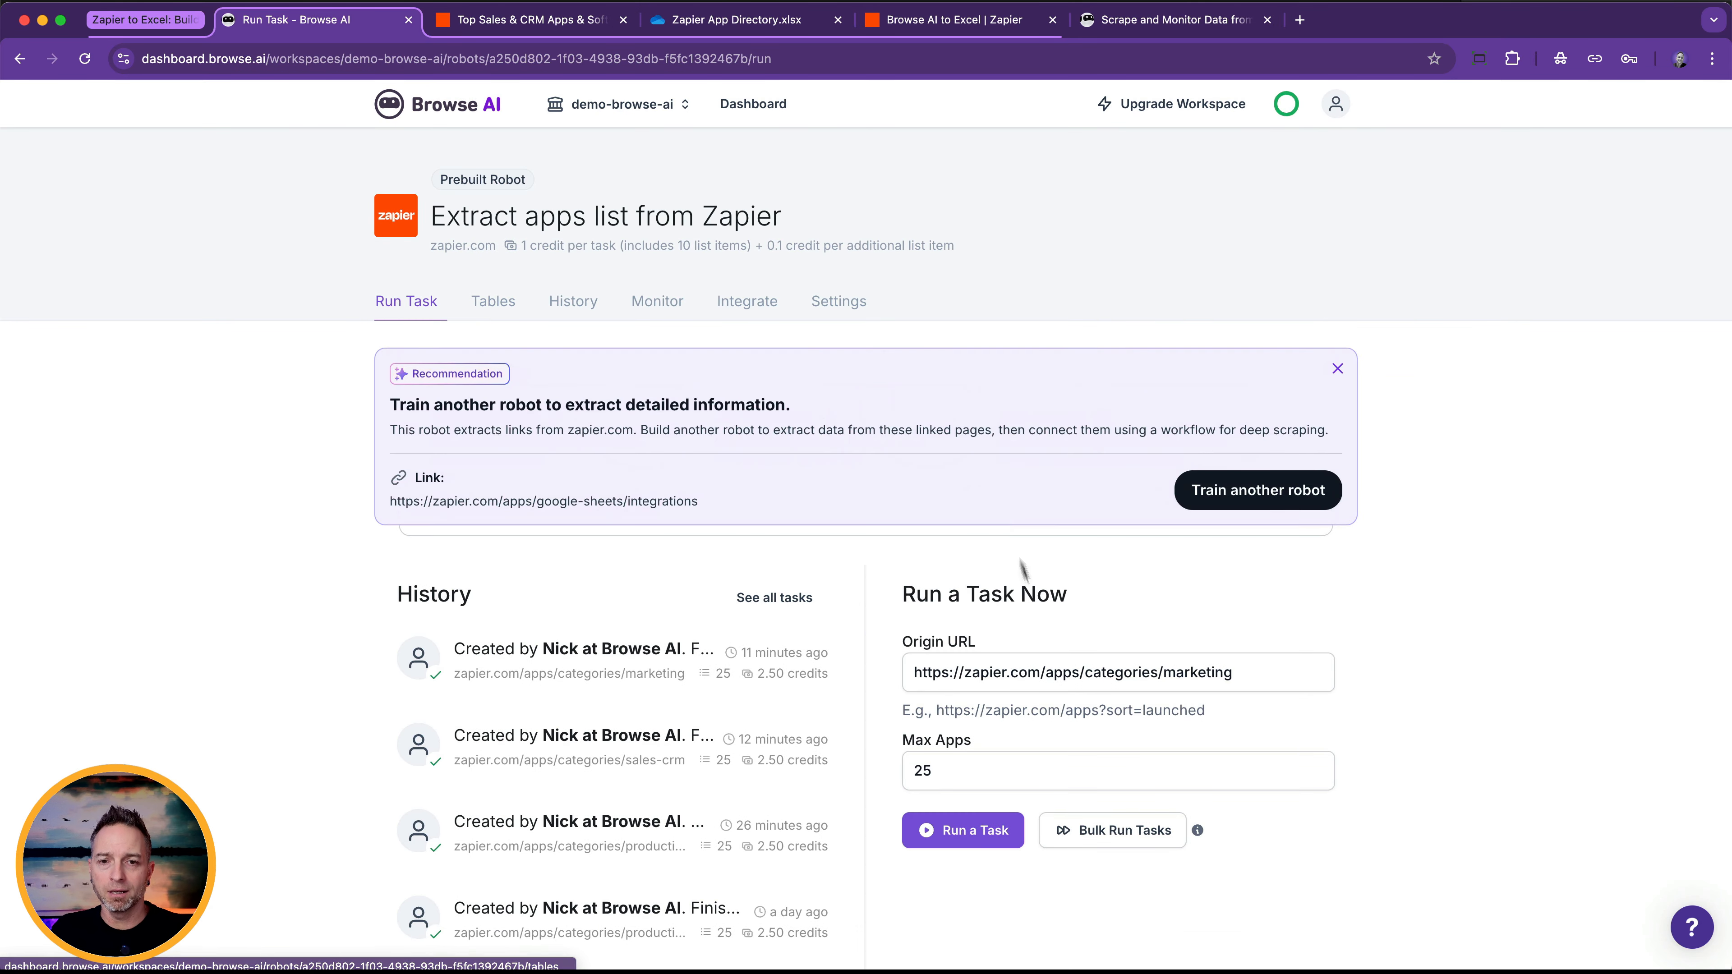
triple_click(1095, 670)
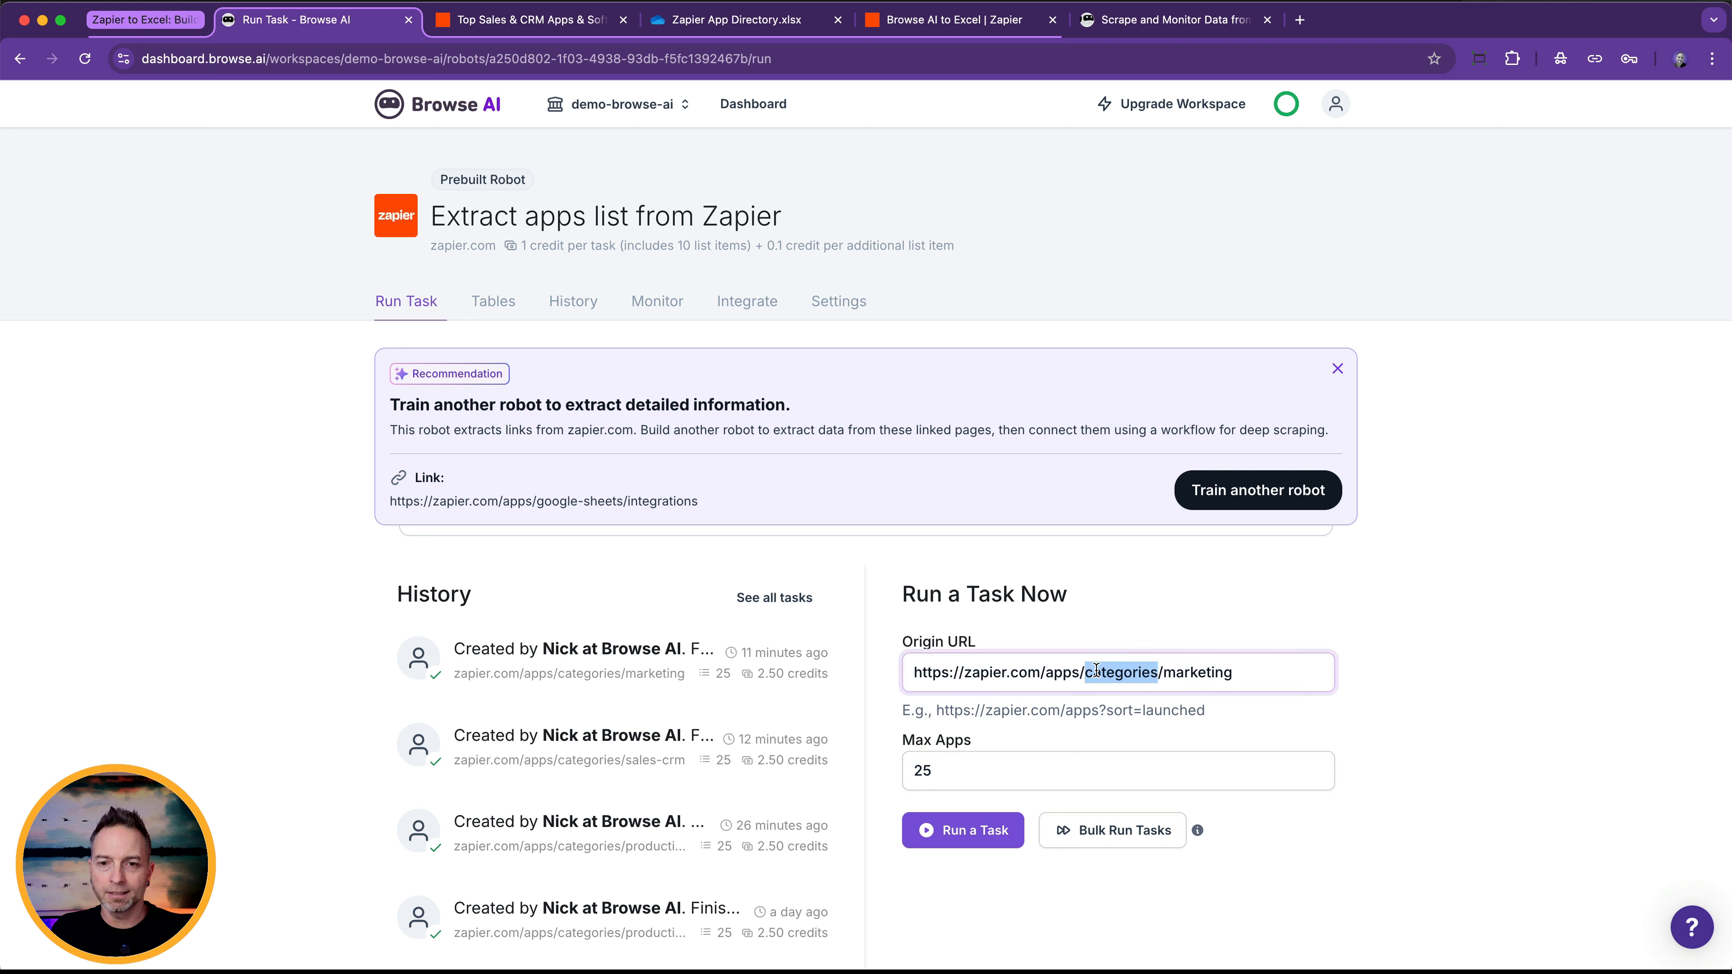
key(super+v)
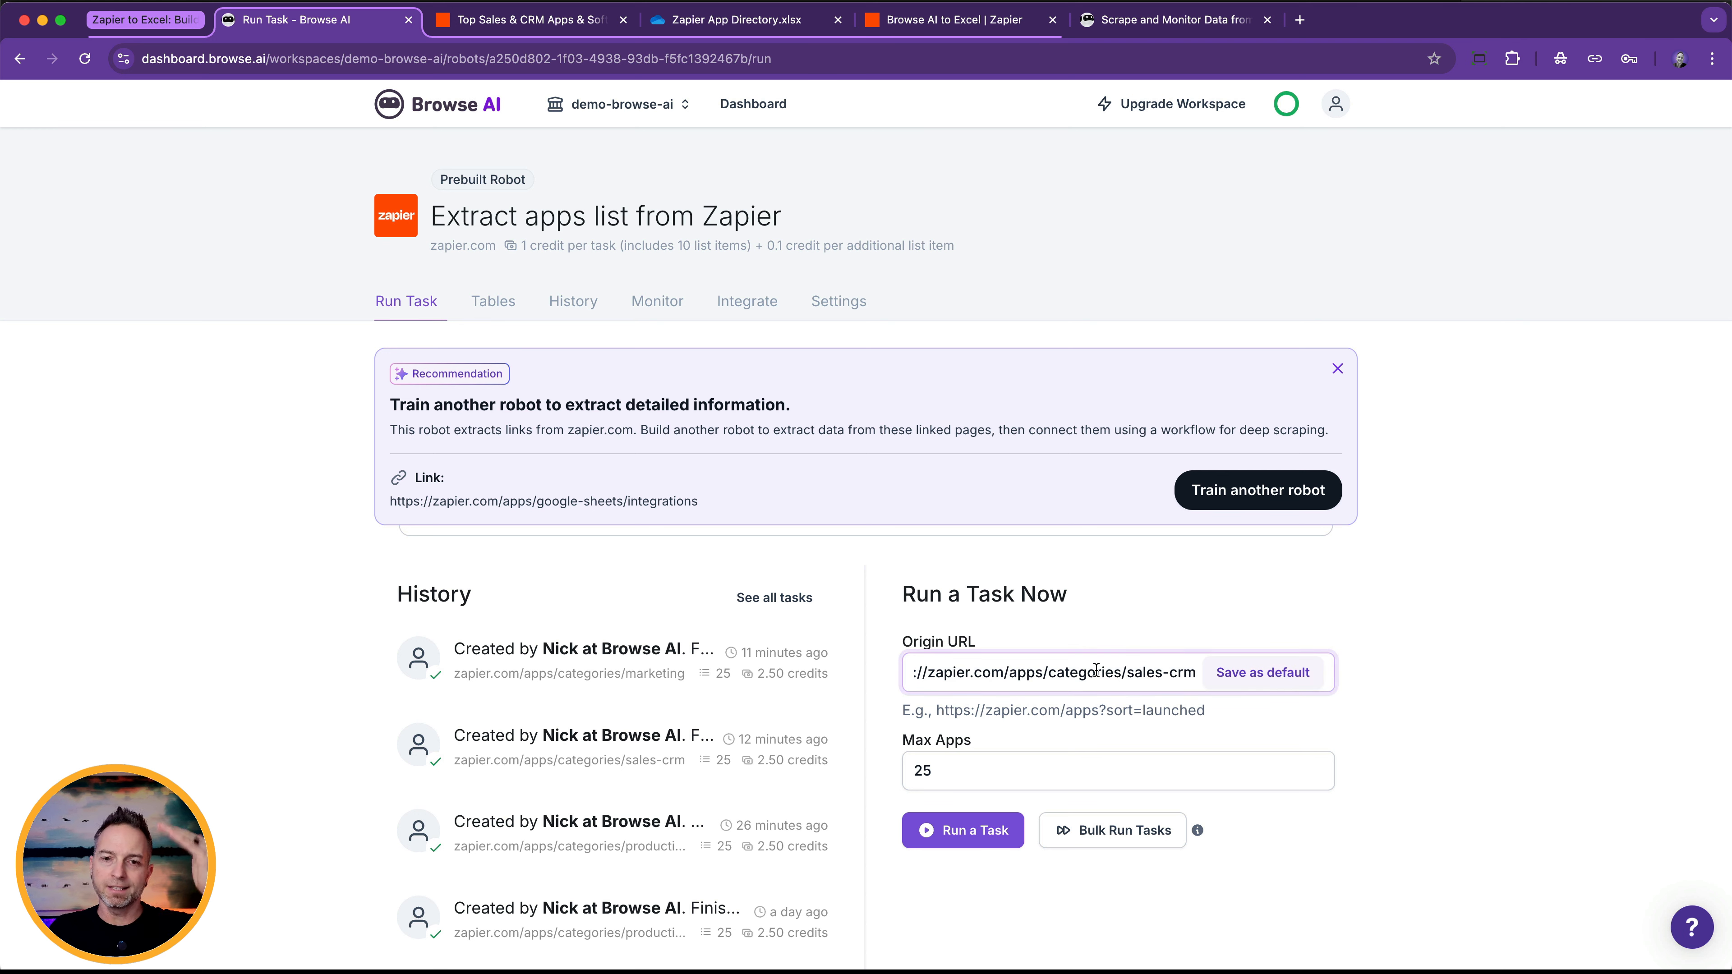
click(982, 836)
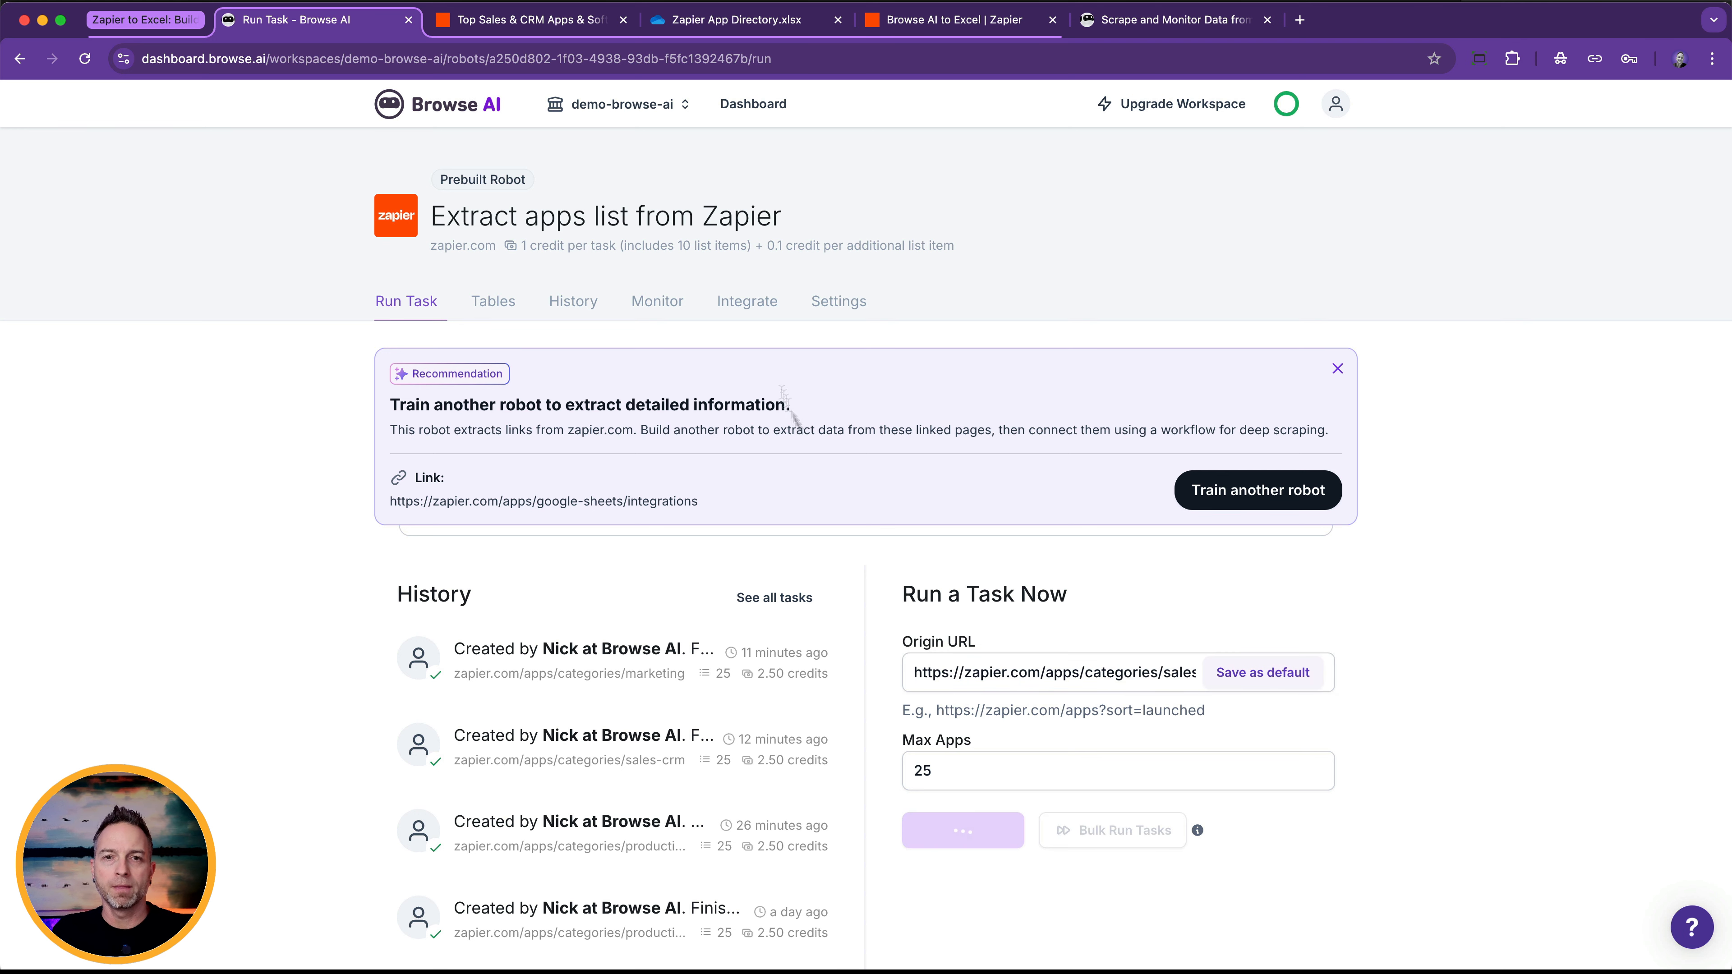
Return to the published Zap in Zapier, close the Add Row(s) details and view the Browse AI trigger's type information.
click(945, 20)
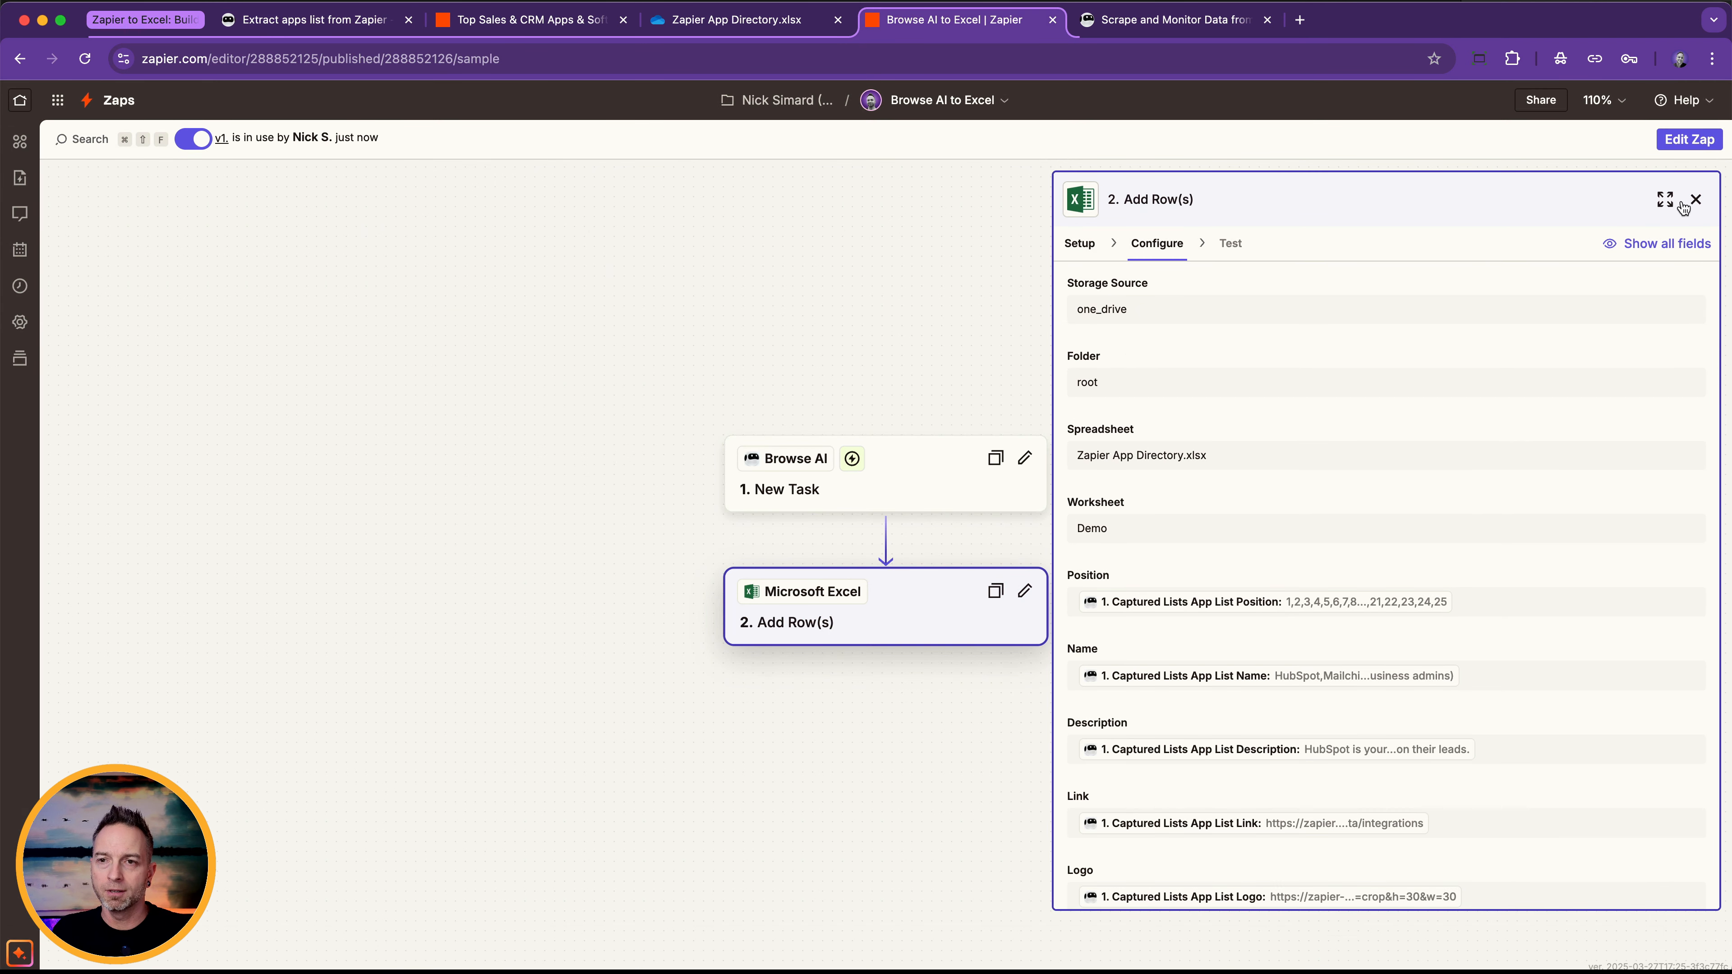
click(1696, 199)
ctrl+scroll(920, 488, up, 5)
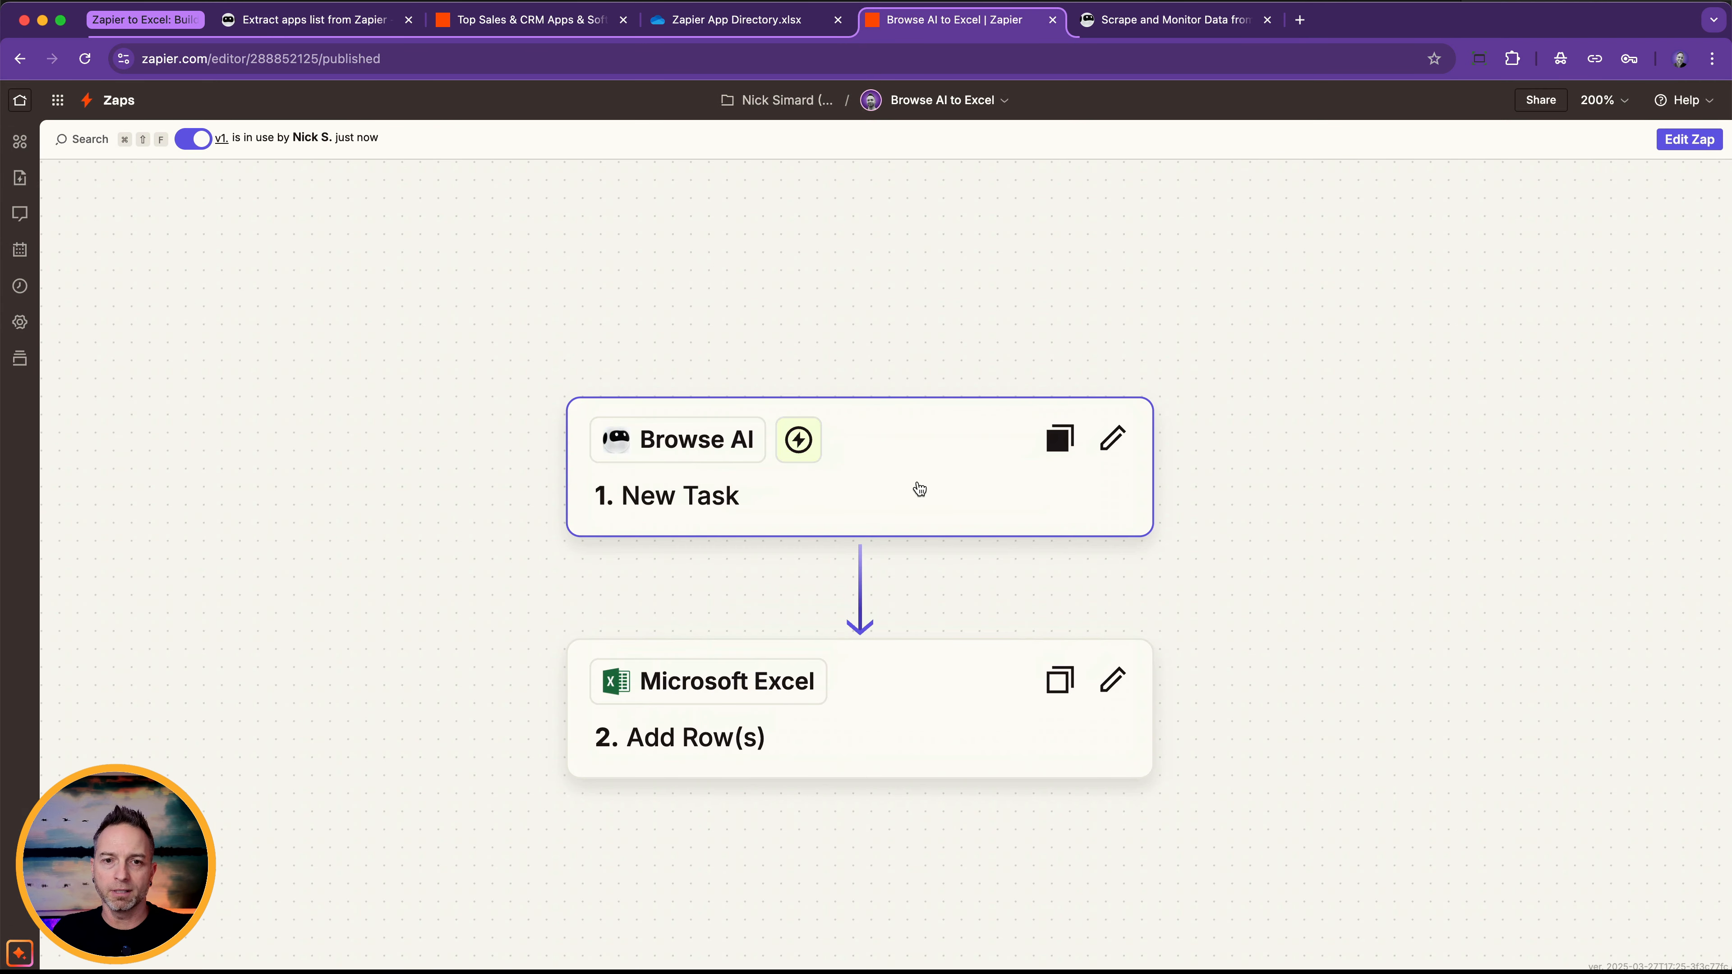
click(798, 441)
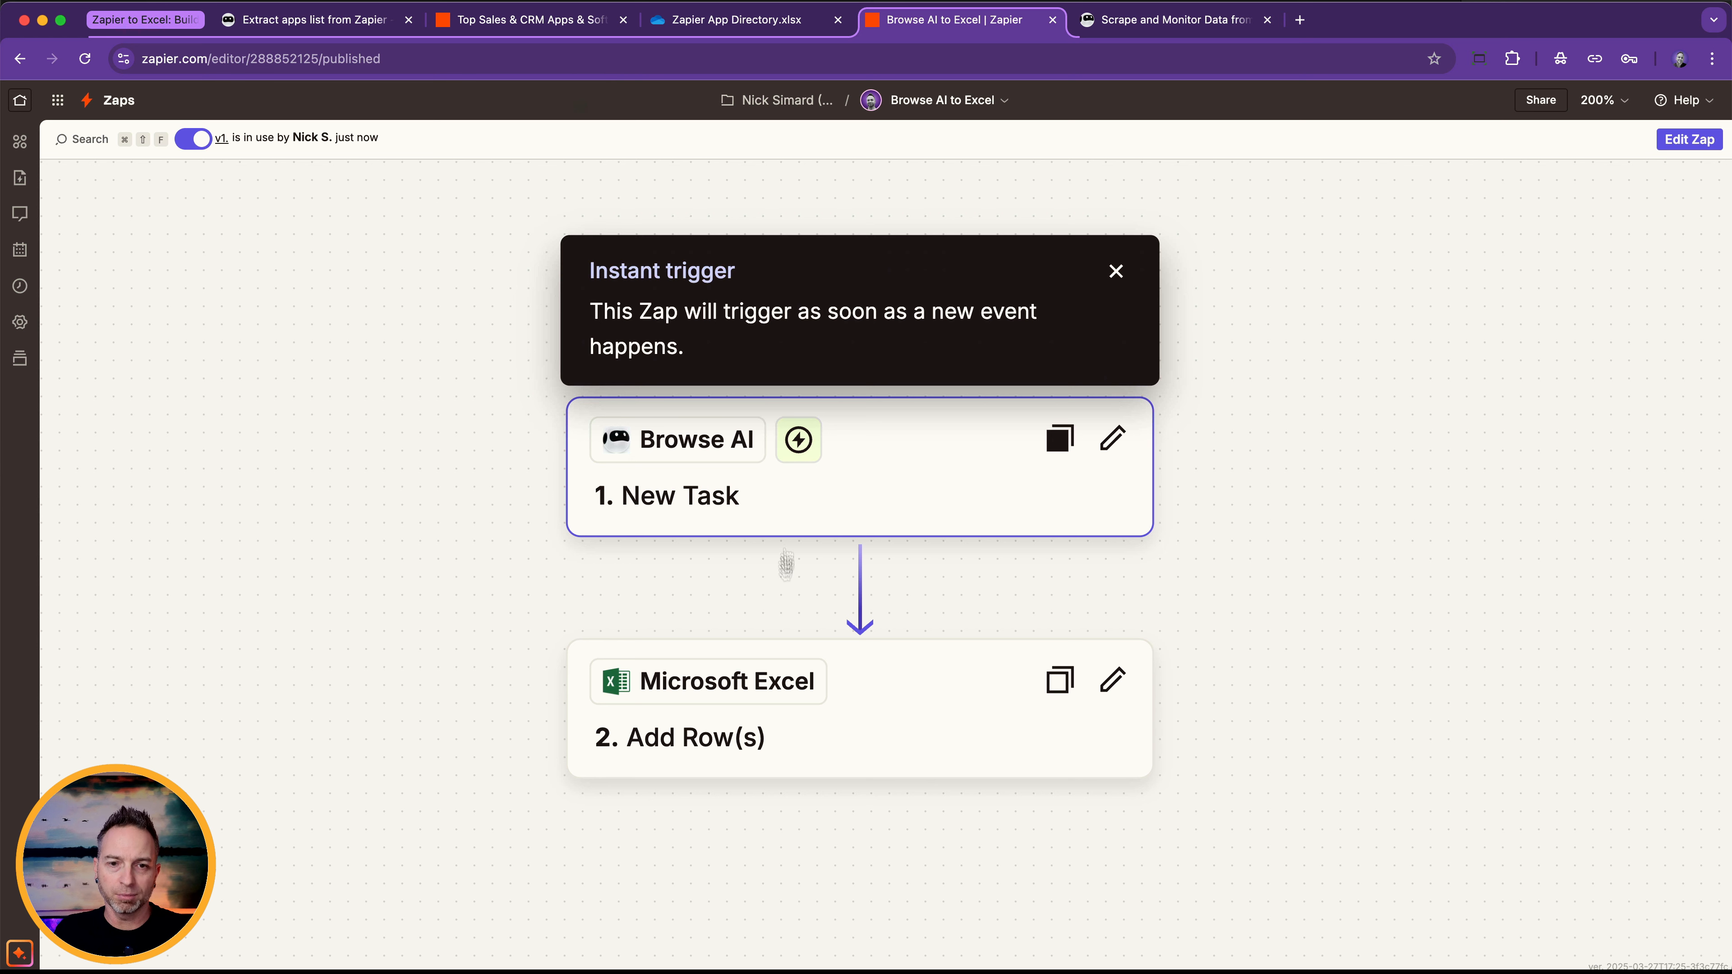
Review the sales-crm task's app list in Browse AI and compare it with the rows added to the Demo sheet in Excel.
click(360, 20)
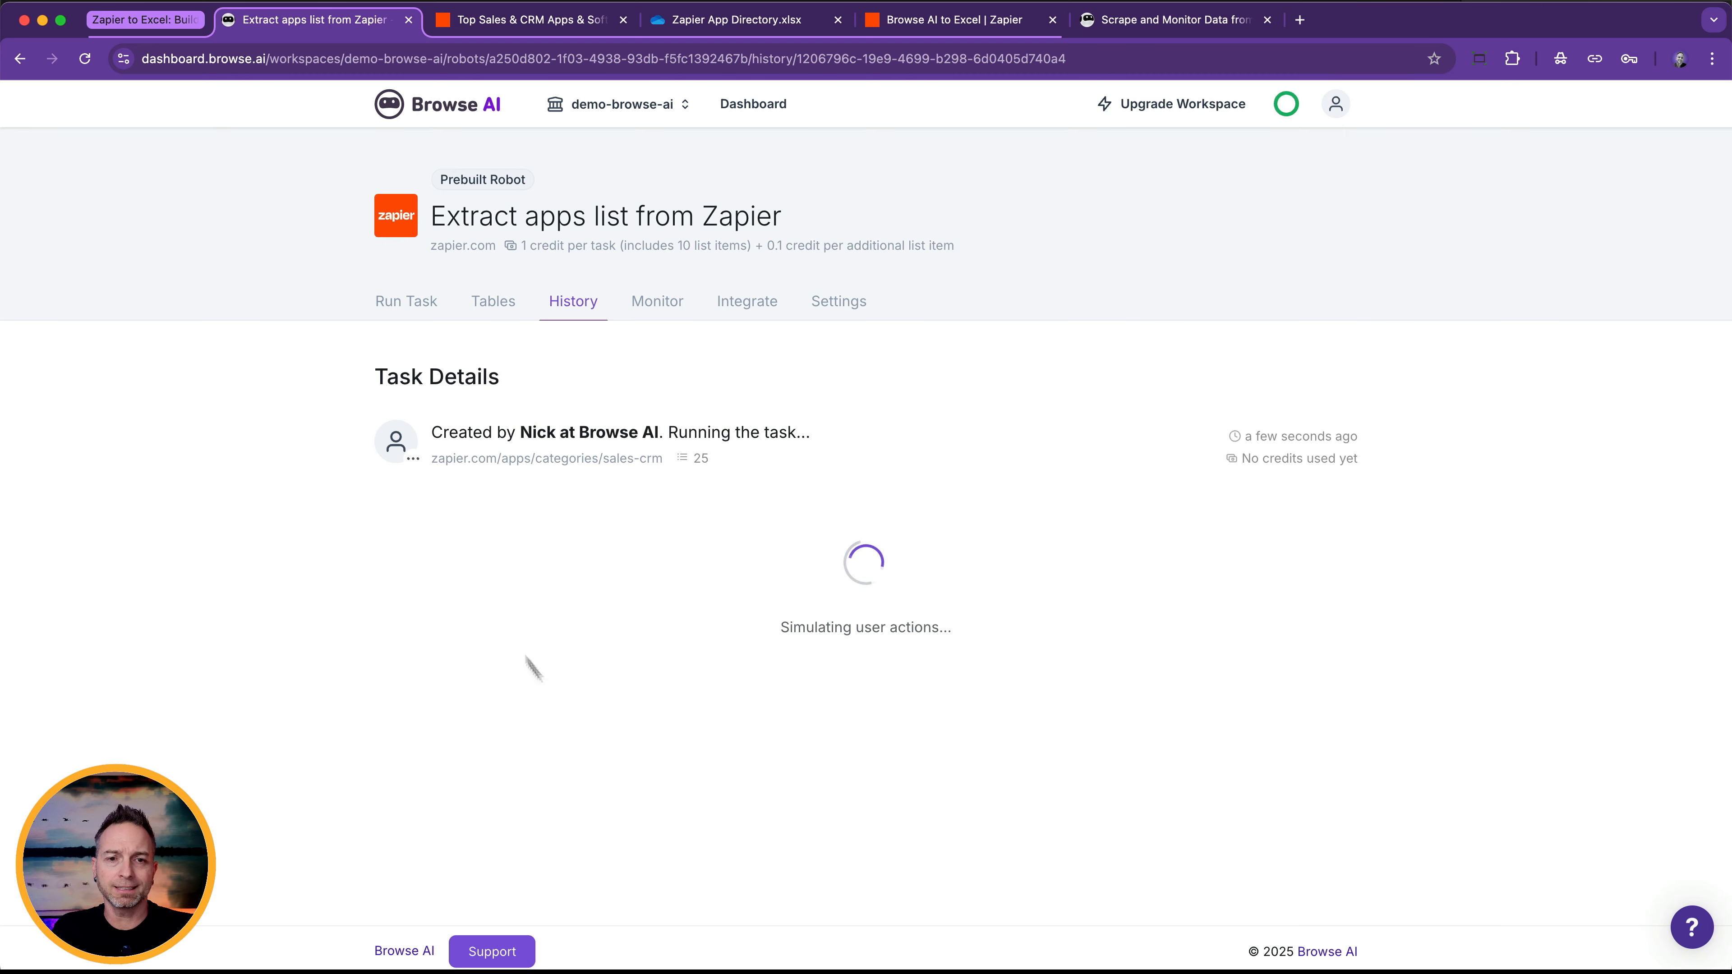
scroll(820, 511, down, 3)
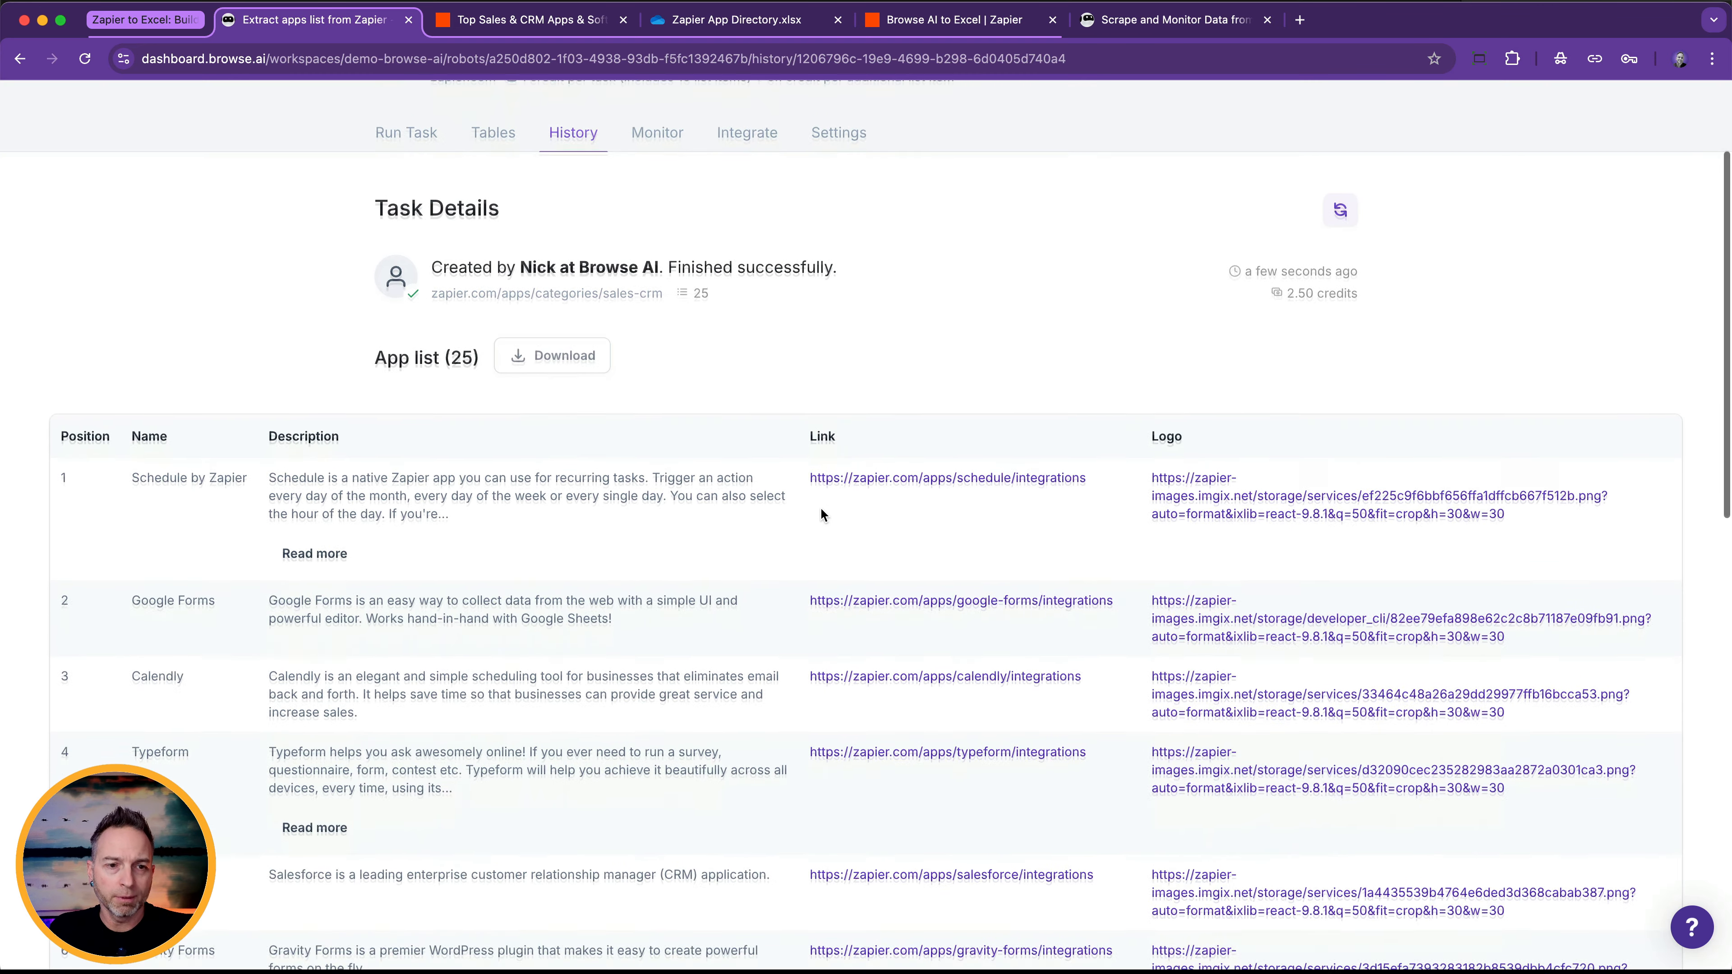
scroll(820, 515, down, 2)
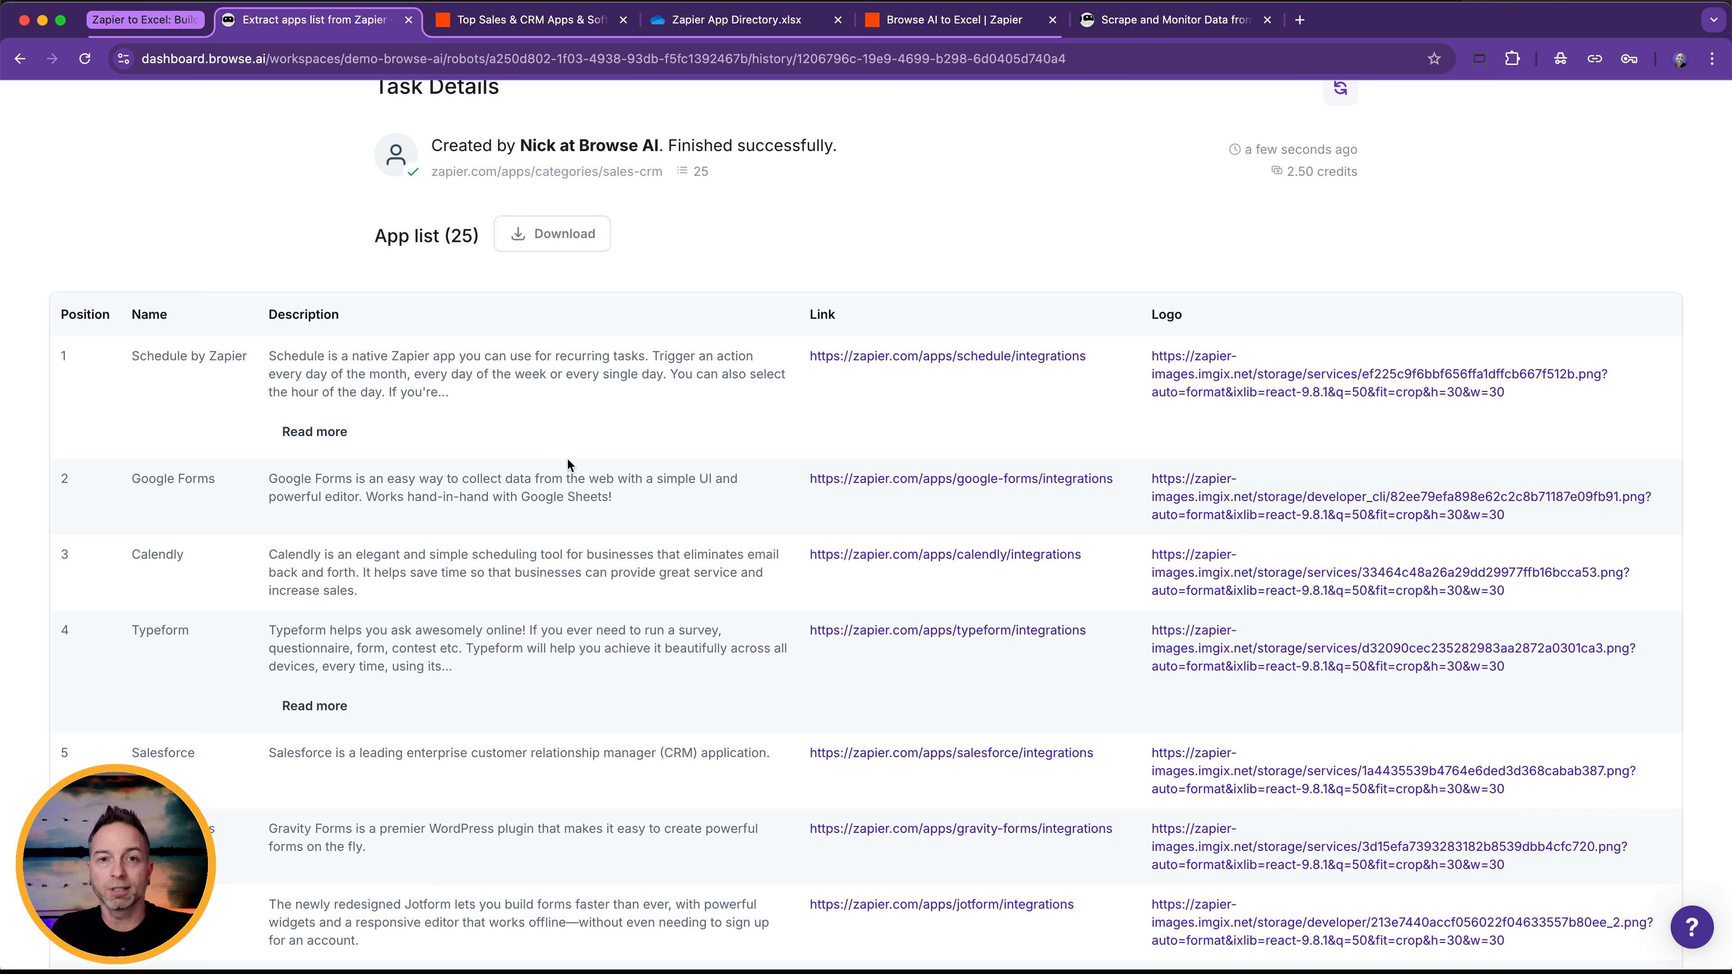
click(735, 22)
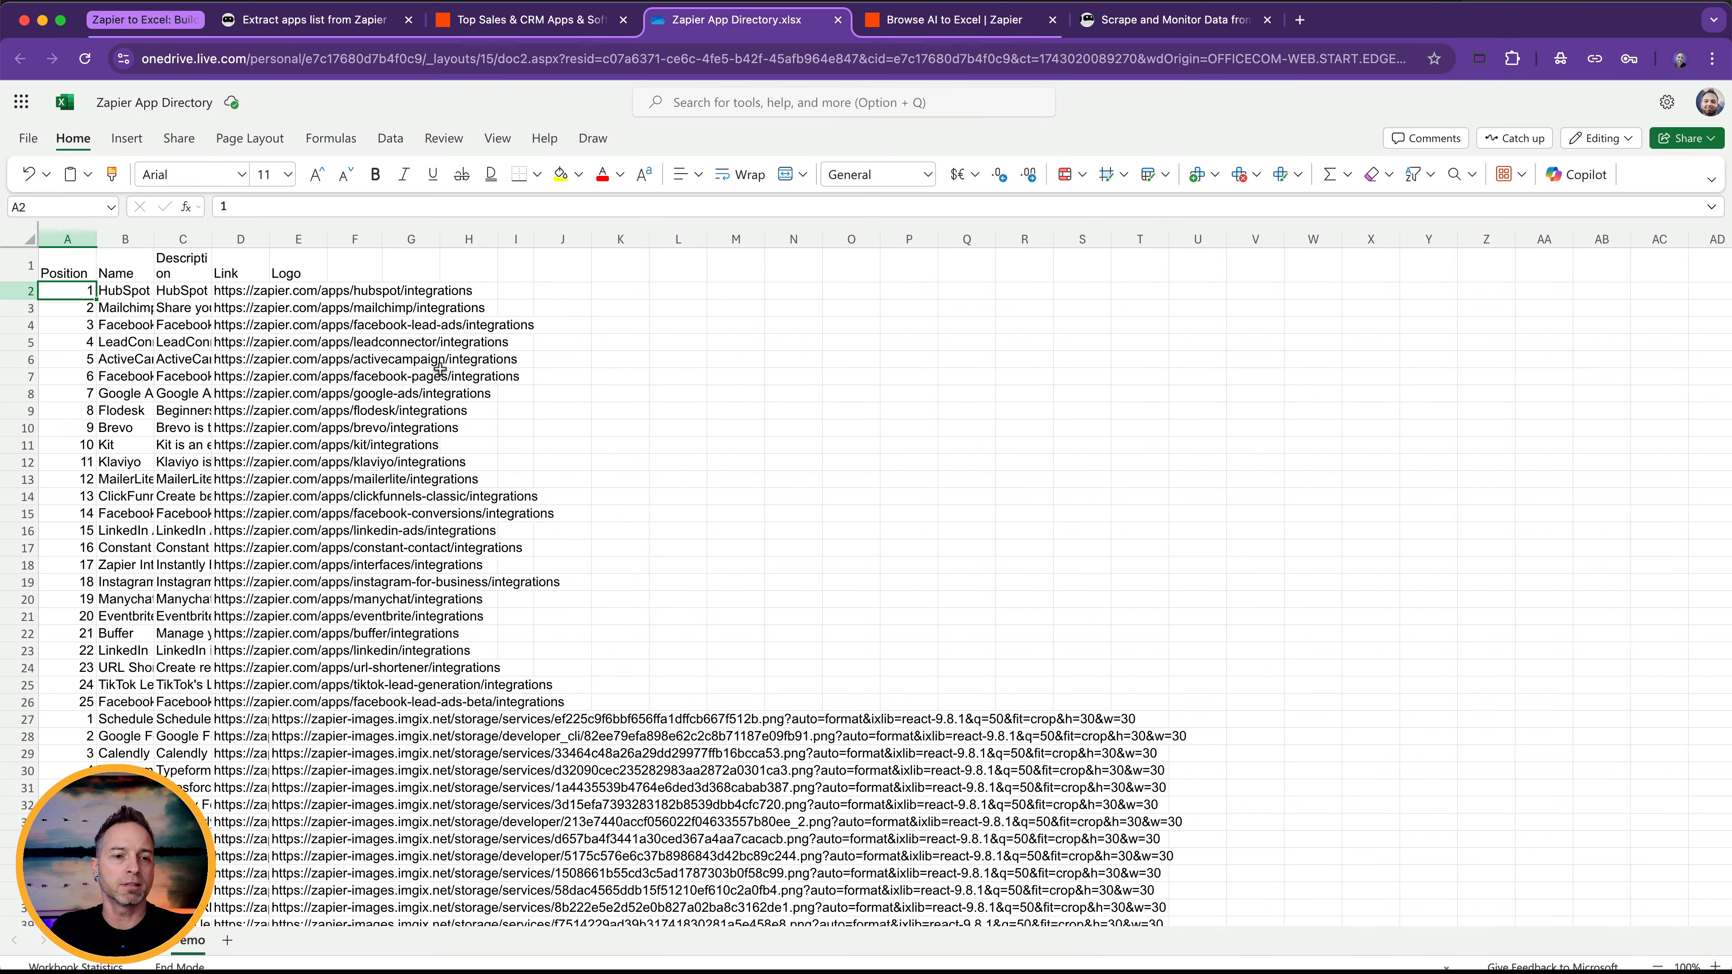
scroll(440, 369, down, 10)
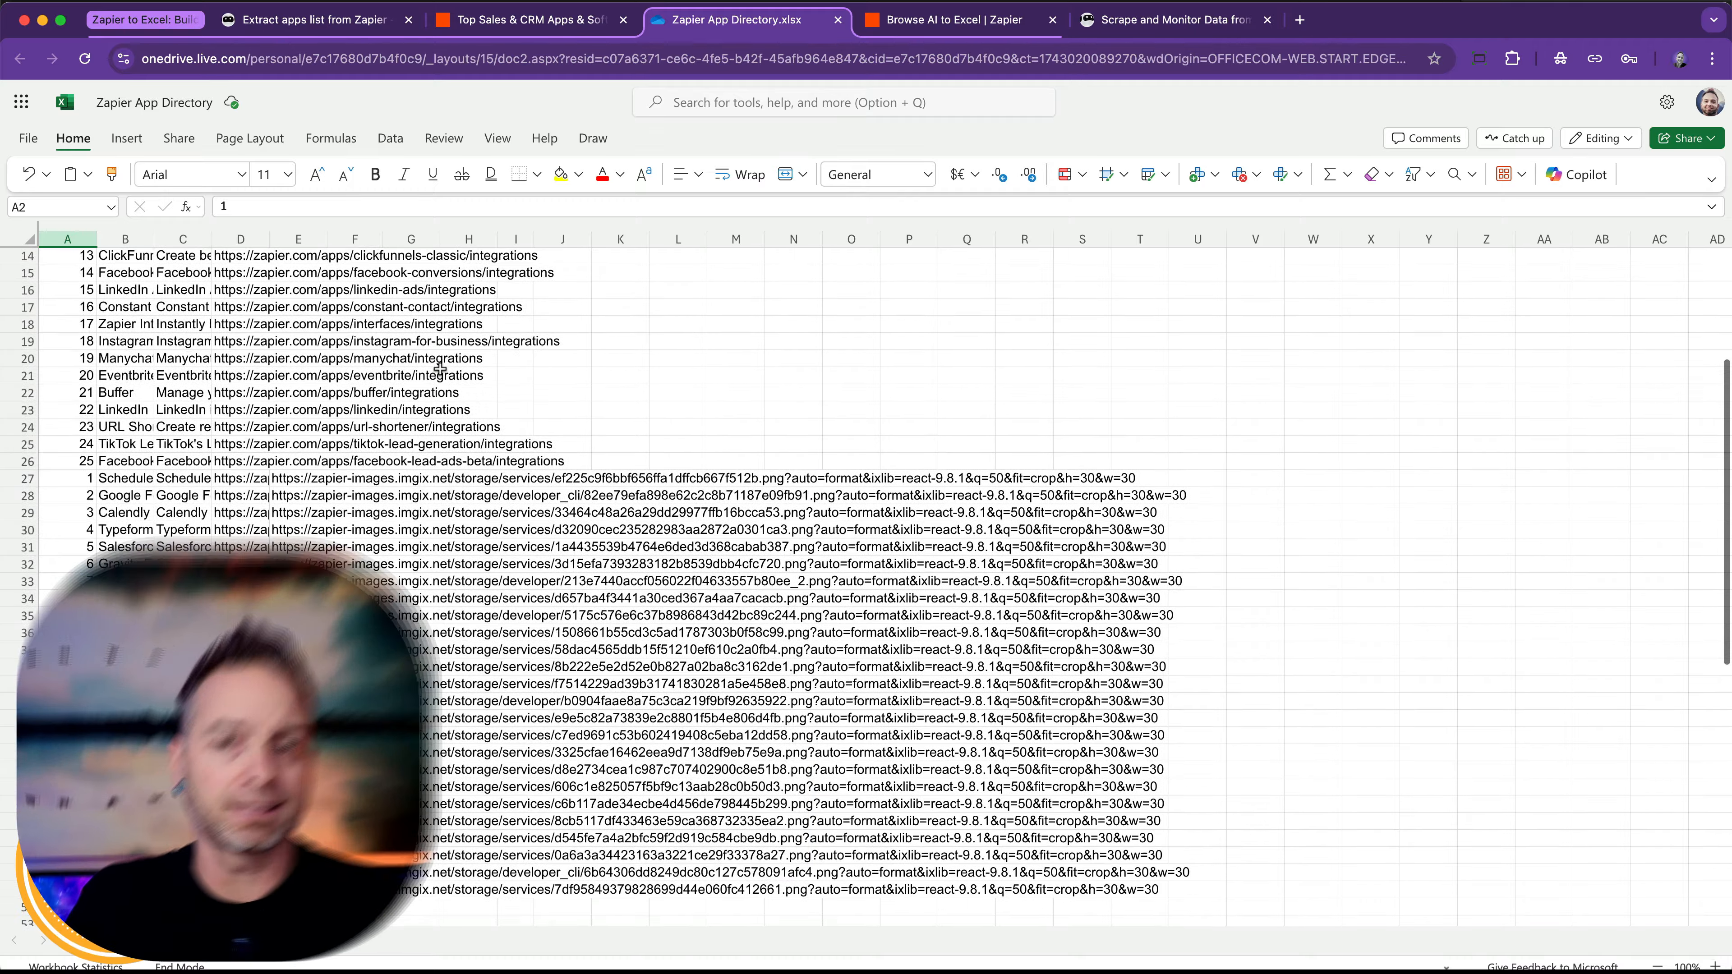